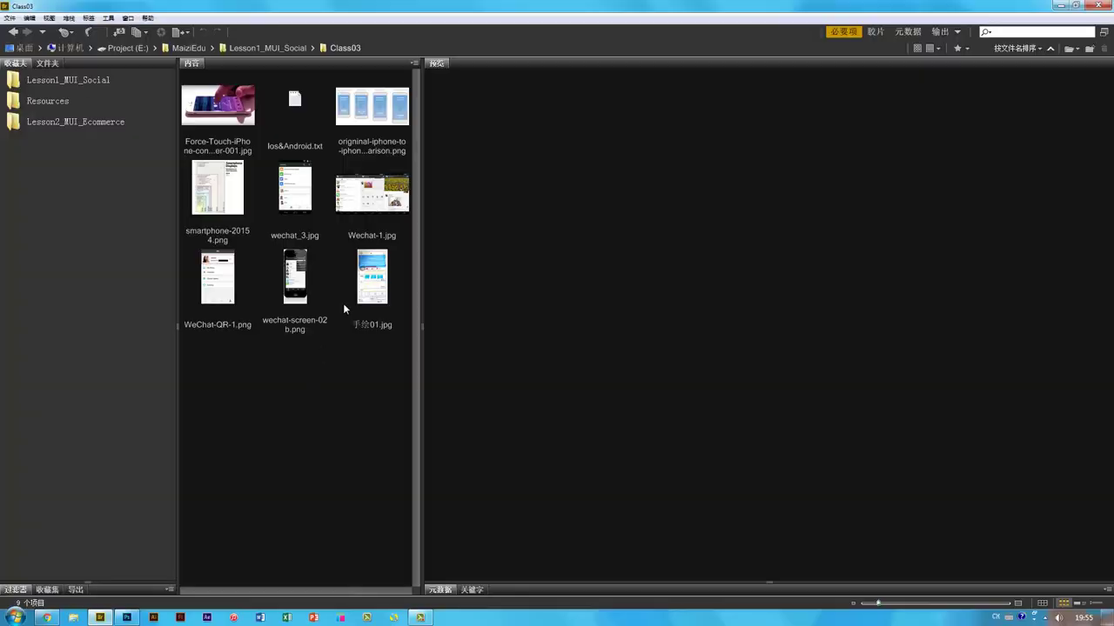
Step: Preview the hand-drawn interface sketch 手绘01.jpg in the Class03 folder
left_click(343, 302)
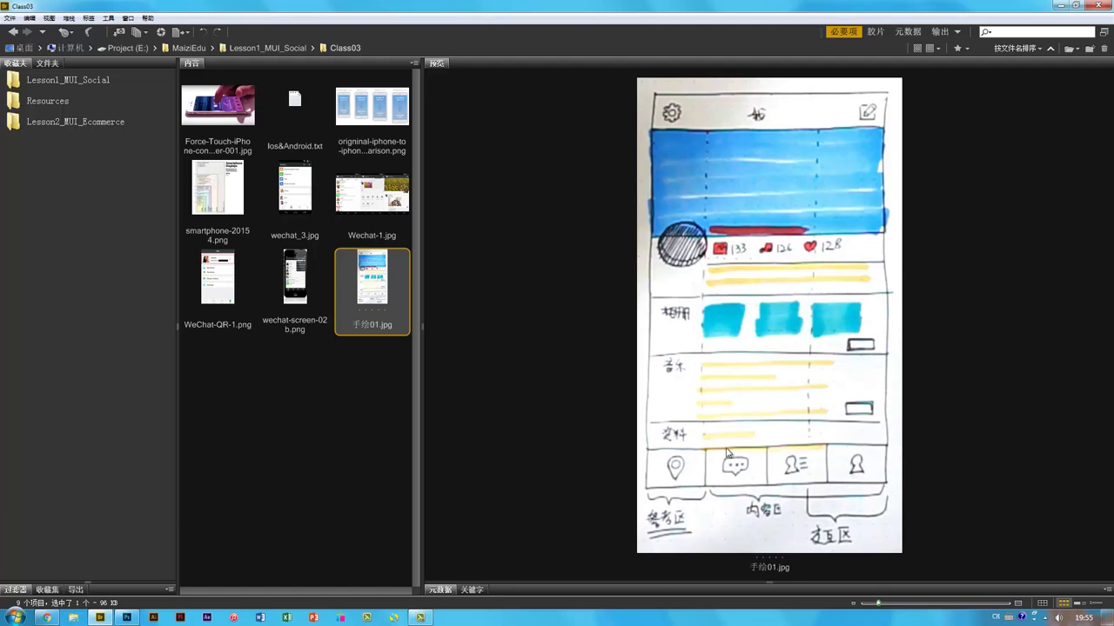
Step: Switch to Photoshop and set up a new document with the mobile app design type (移动应用程序设计), iPhone 6 (750, 1334)
left_click(127, 618)
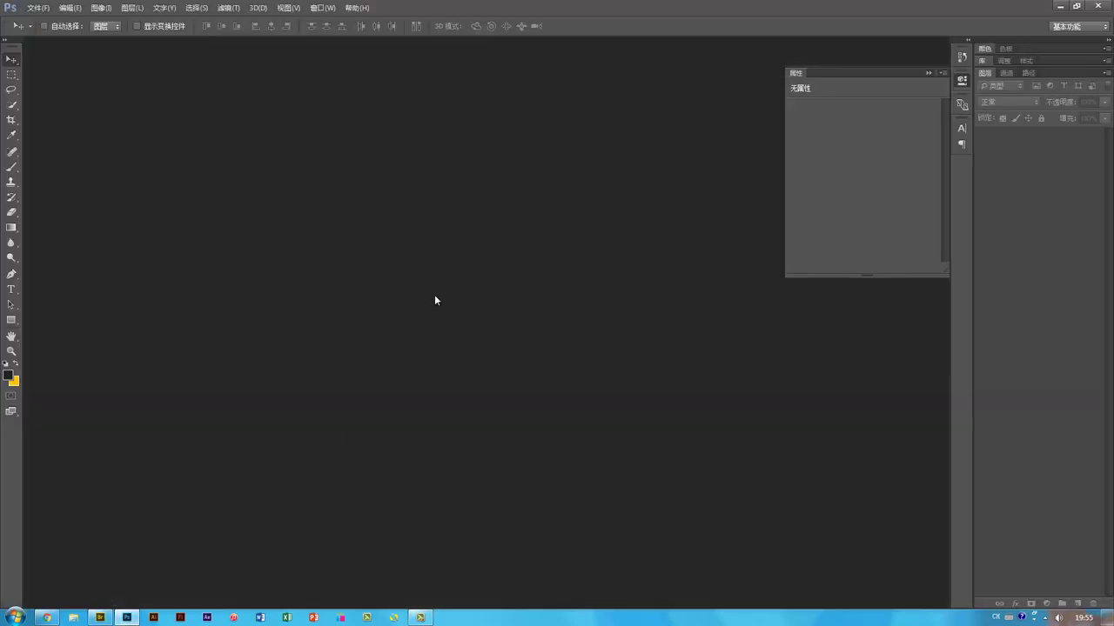
key("ctrl+n")
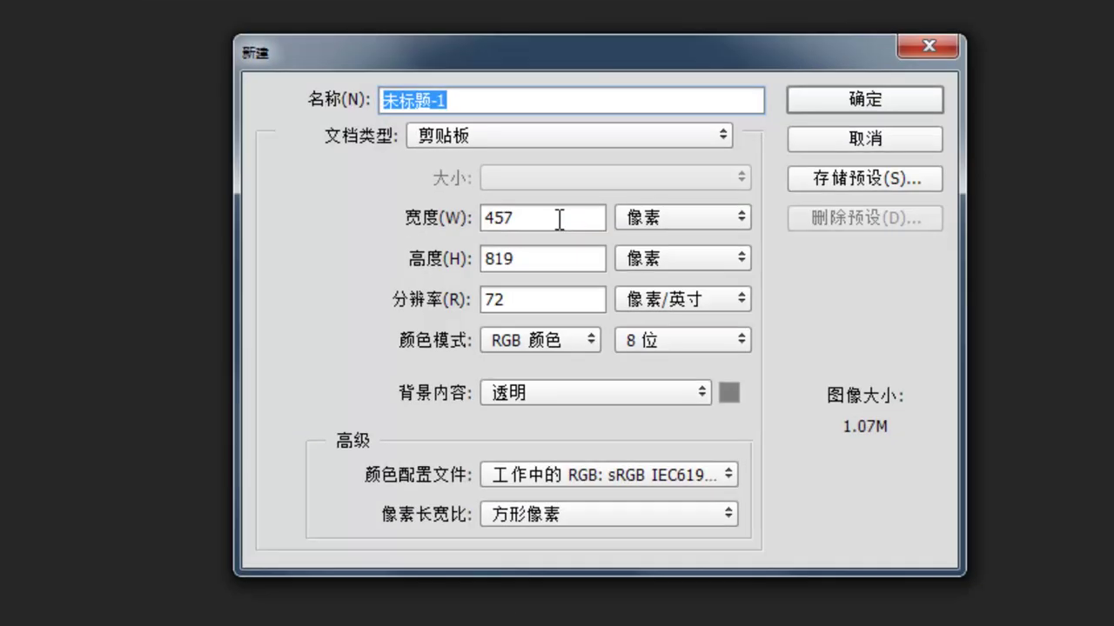
left_click(419, 145)
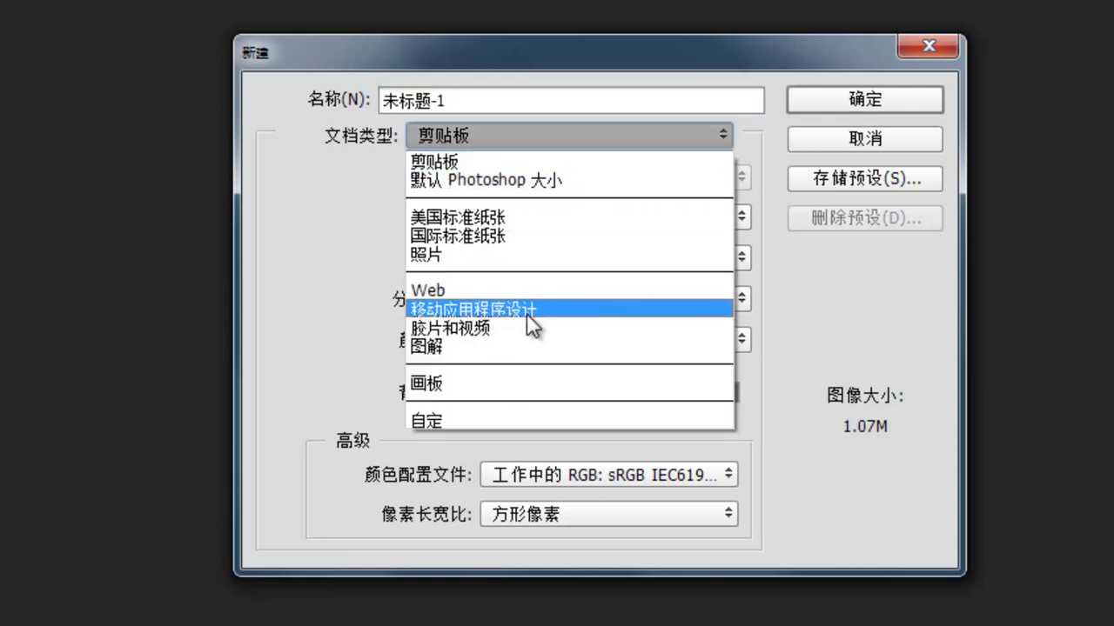
left_click(526, 313)
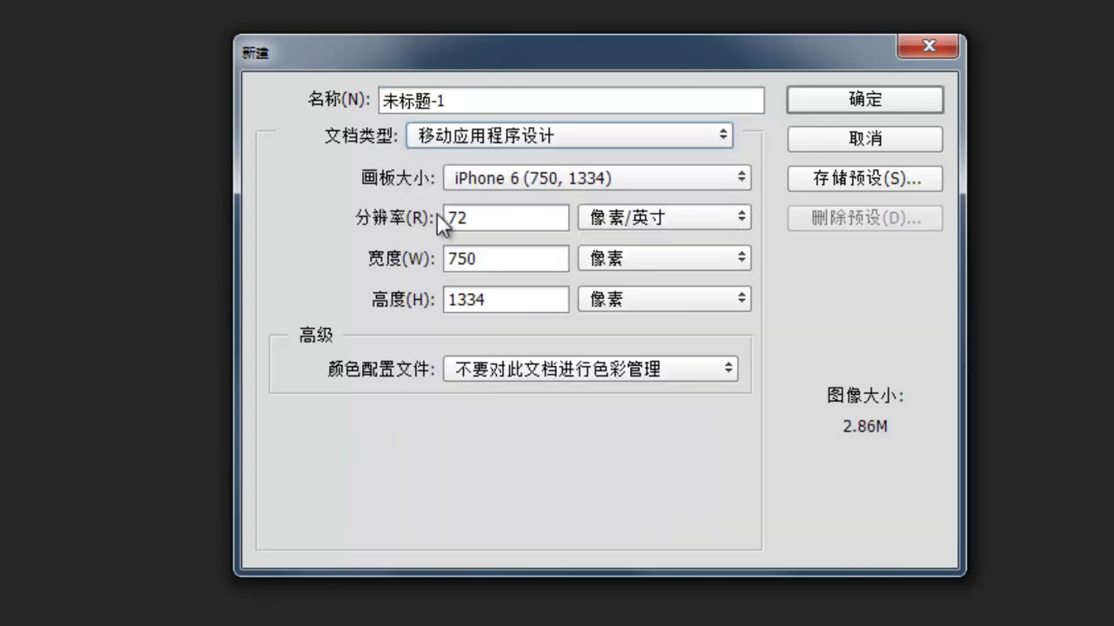
Step: Examine the width and height values of the iPhone 6 preset for the new document
double_click(509, 254)
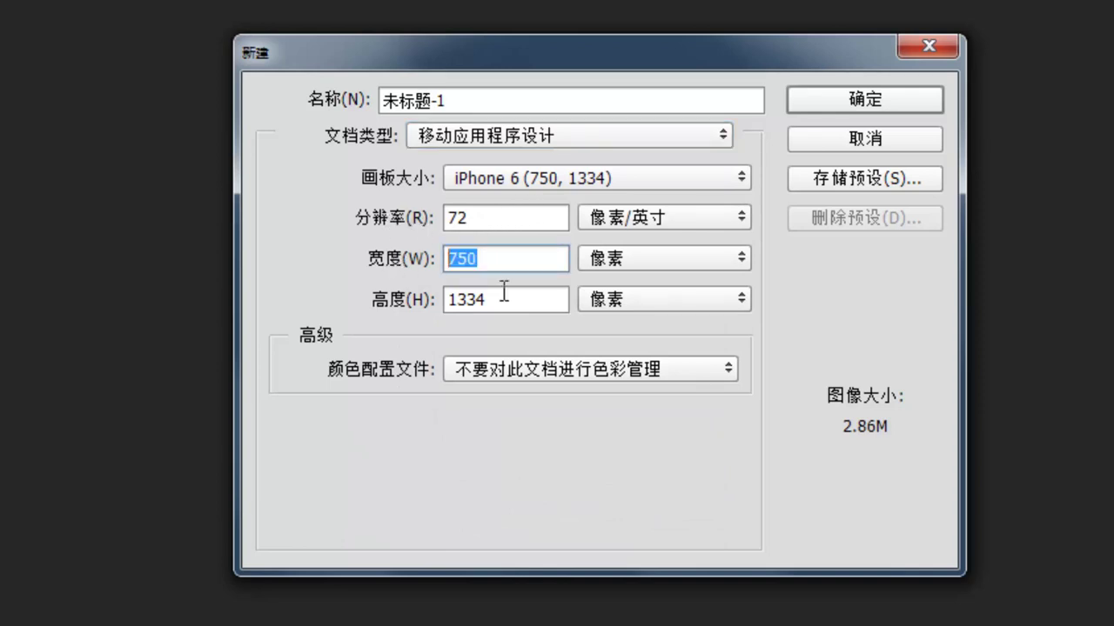
double_click(540, 313)
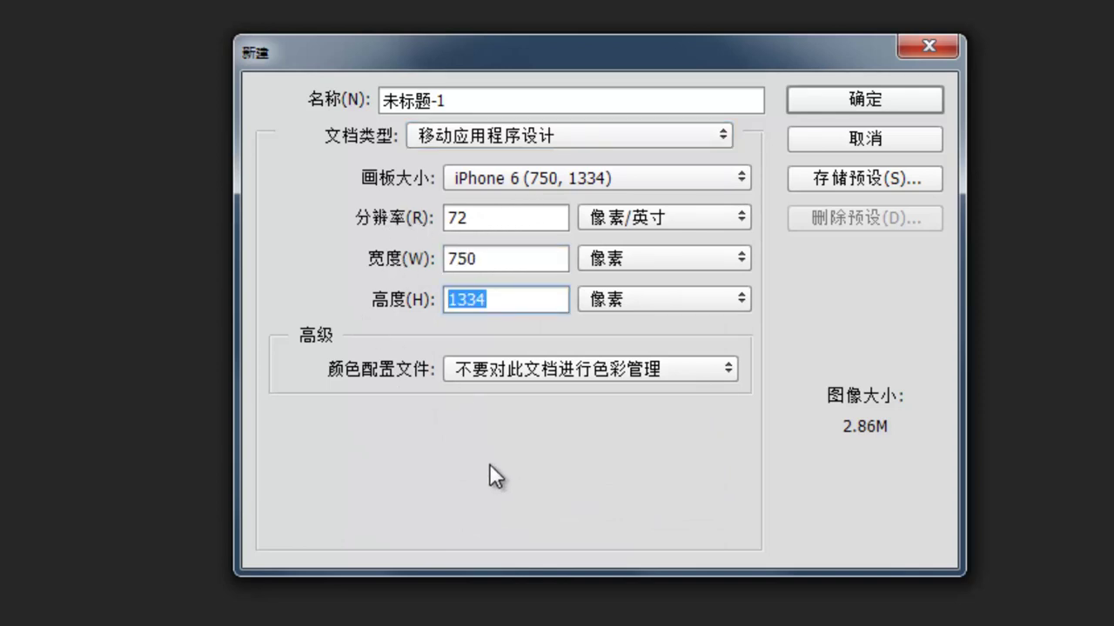
left_click(512, 300)
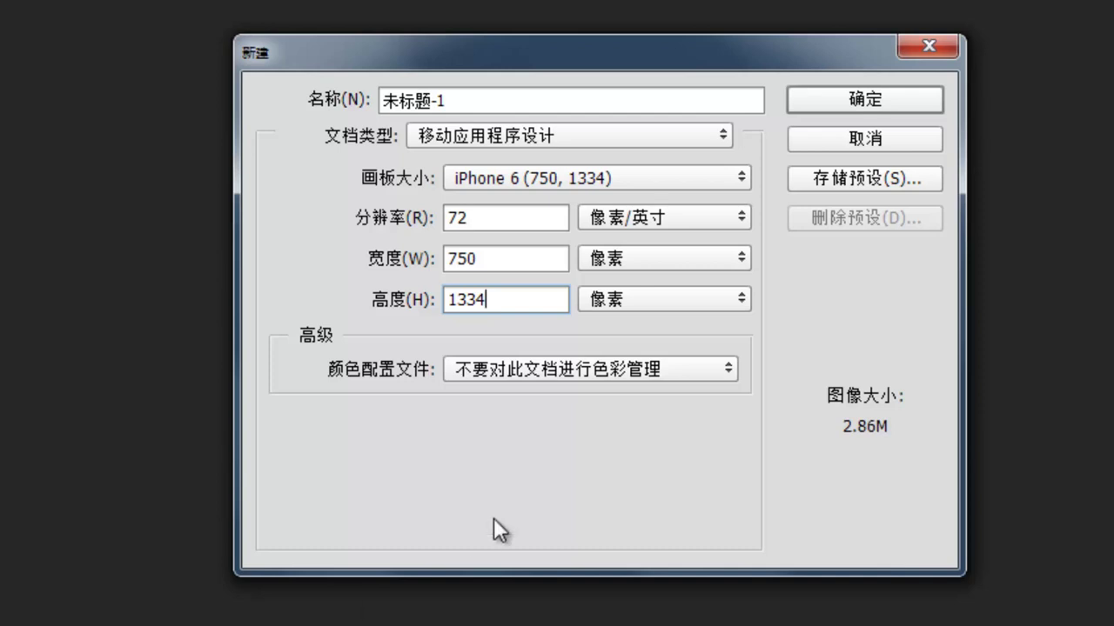
key("shift+Tab")
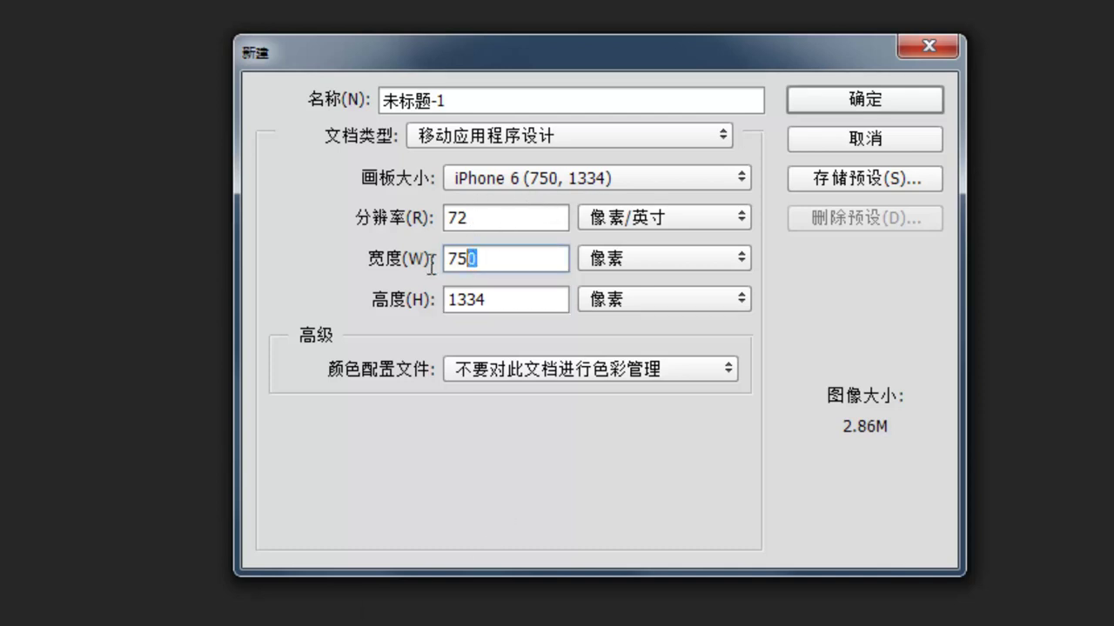
key("Tab")
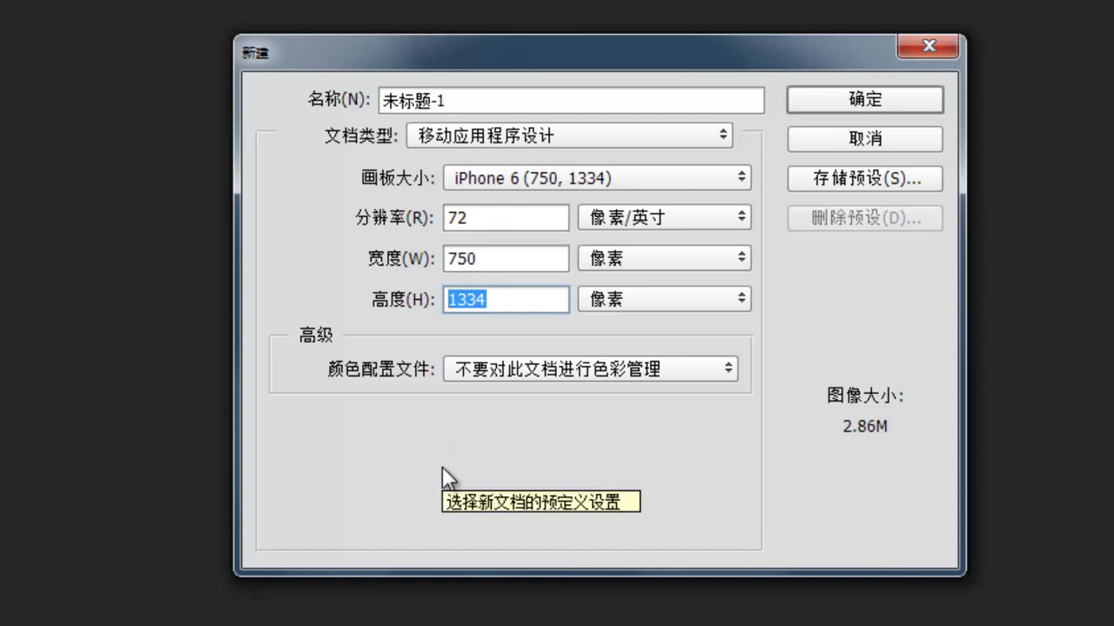
key("shift+Tab")
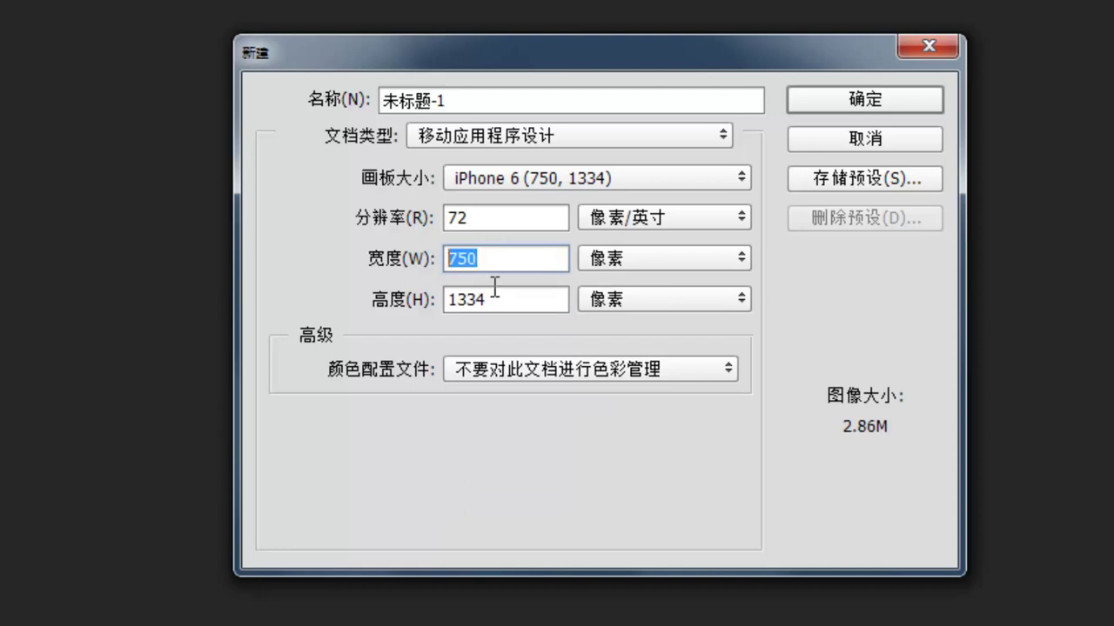
key("Tab")
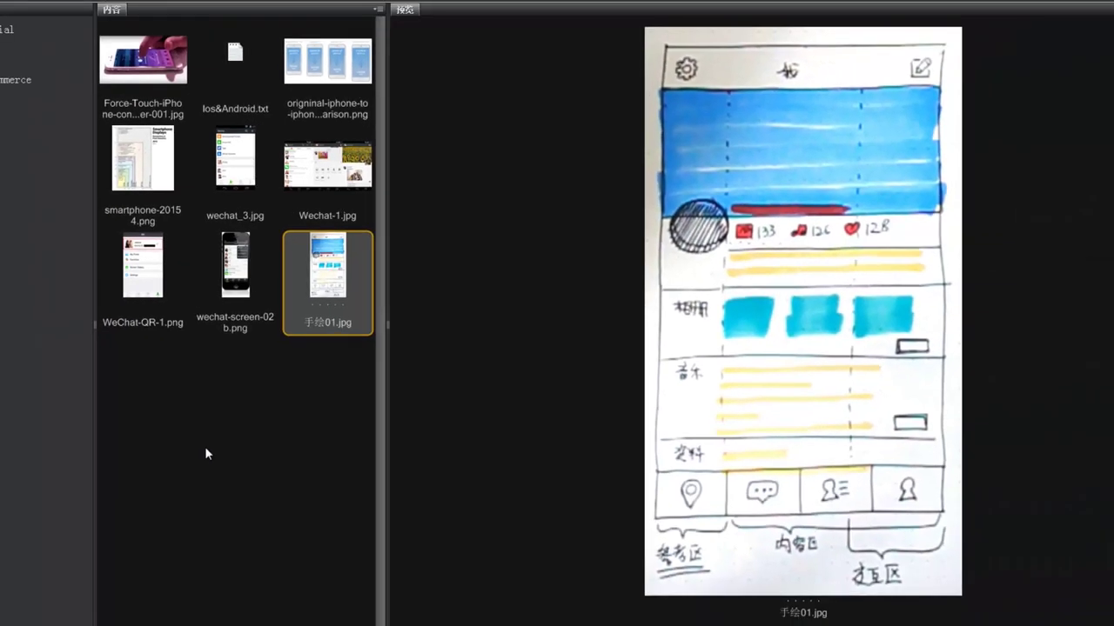
Step: Switch to Bridge and preview the original iPhone to iPhone 6 Plus comparison image and the smartphone-2015 displays image
left_click(252, 407)
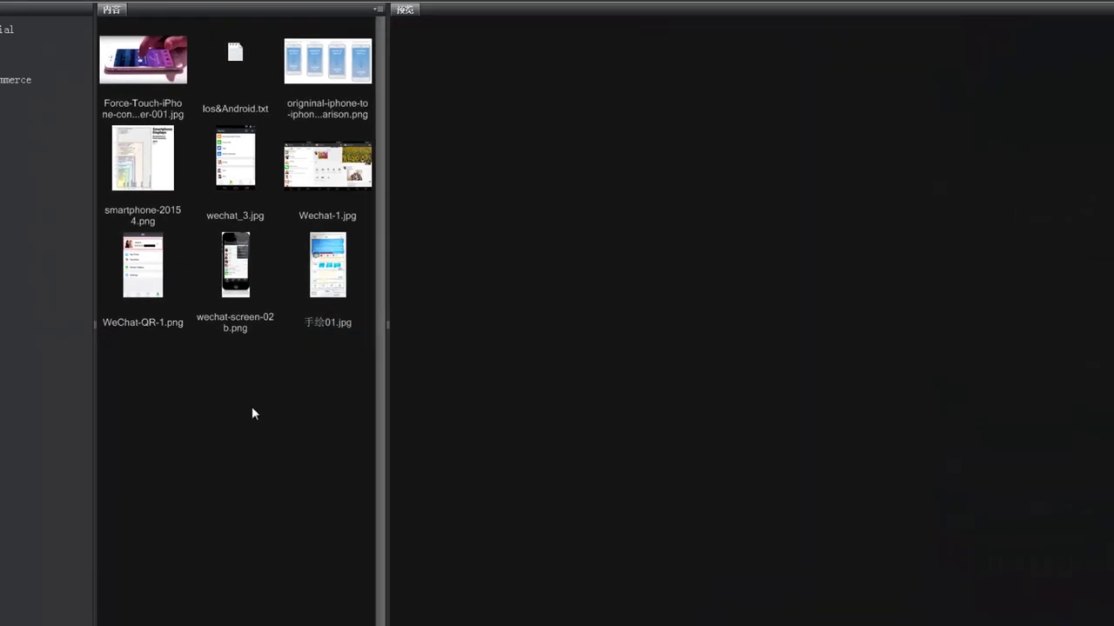
left_click(336, 79)
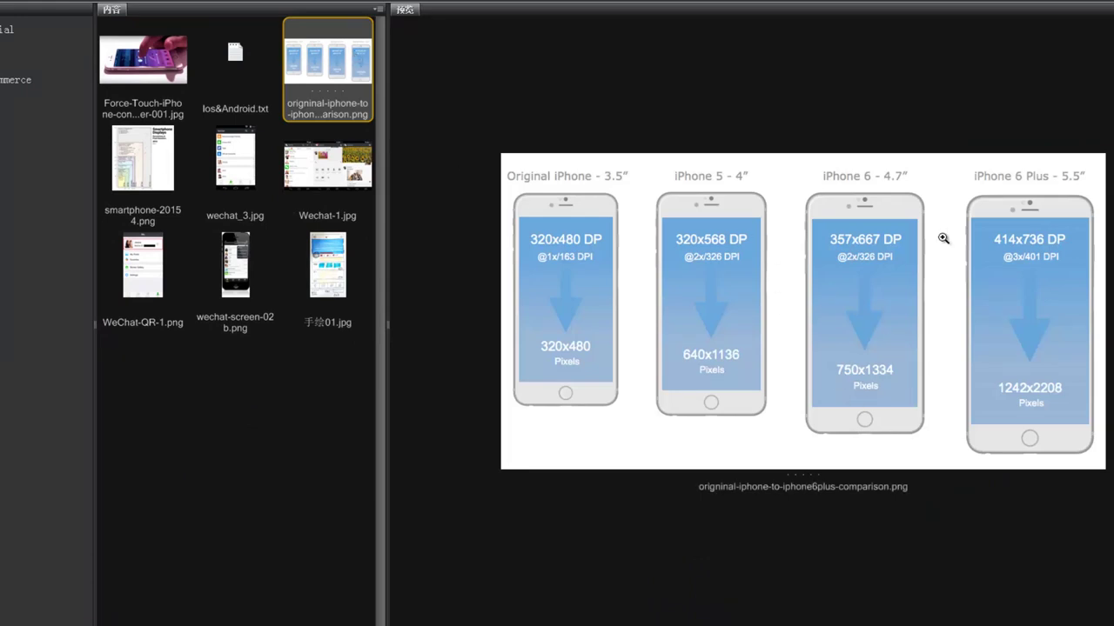
left_click(157, 166)
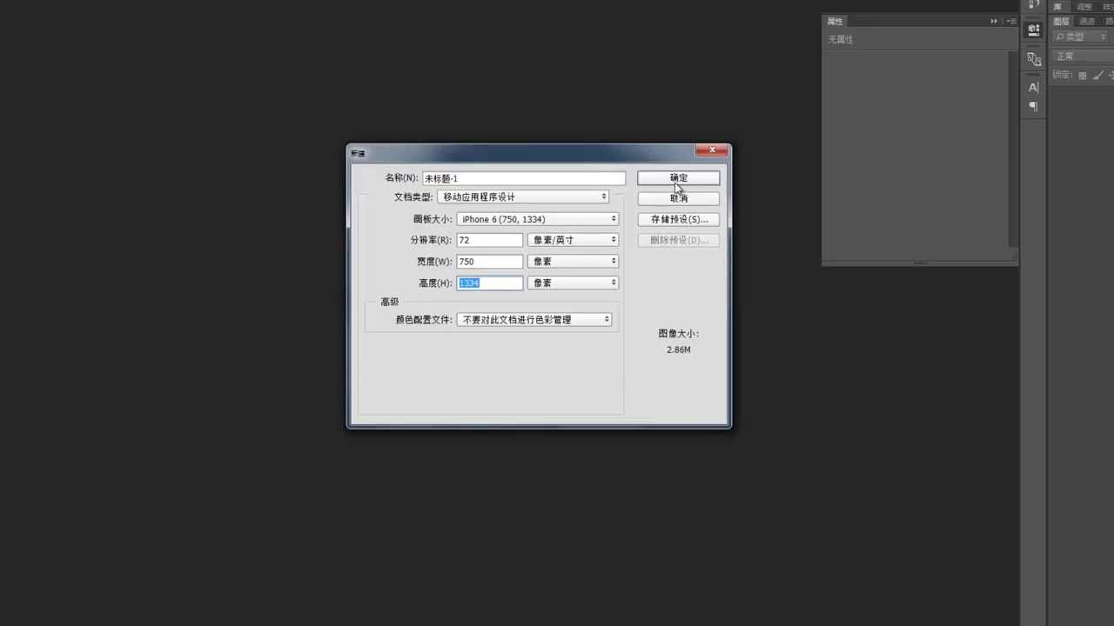
Step: Create the iPhone 6 document in Photoshop and rename its artboard Home
left_click(678, 180)
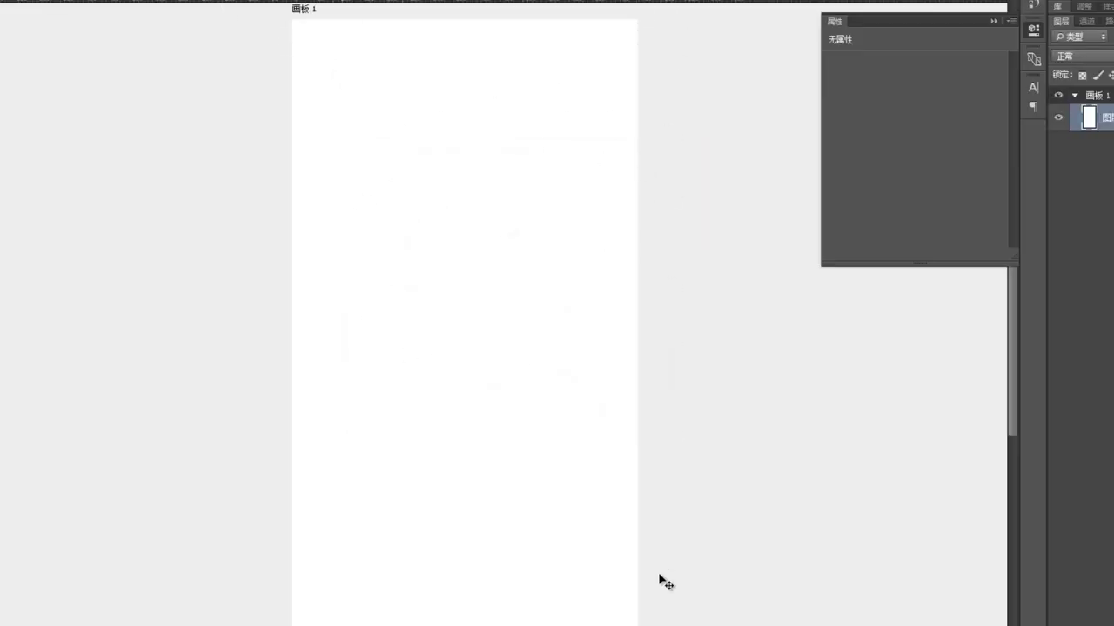
double_click(1091, 95)
type("H")
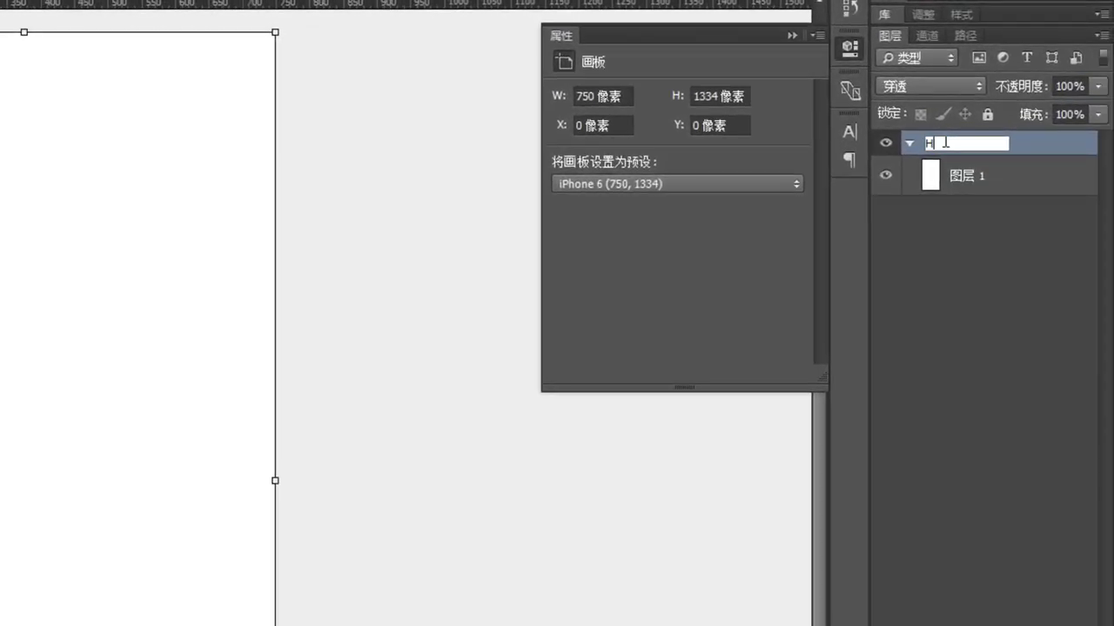
type("ome")
key("Return")
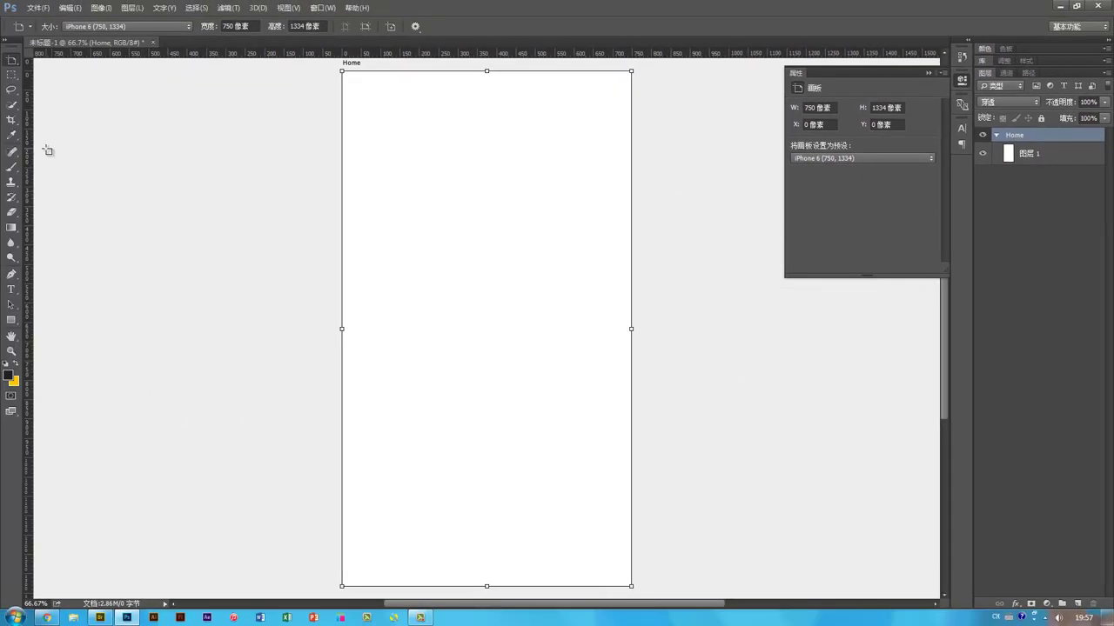
Step: Create a 750 by 128 px rectangle shape near the upper edge of the Home artboard
left_click(11, 320)
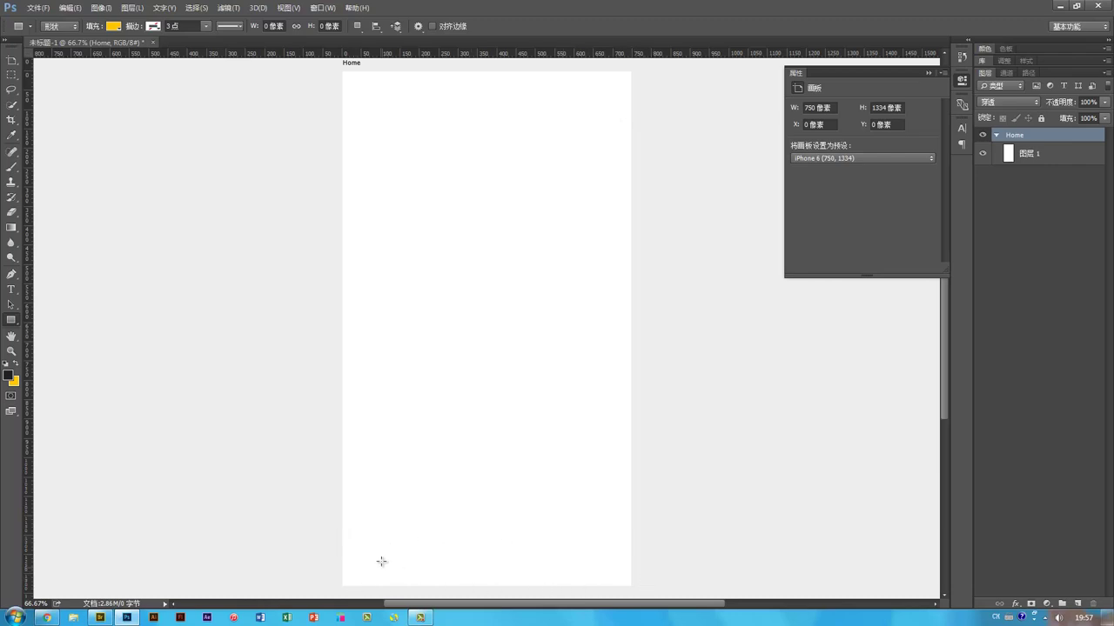
left_click(411, 144)
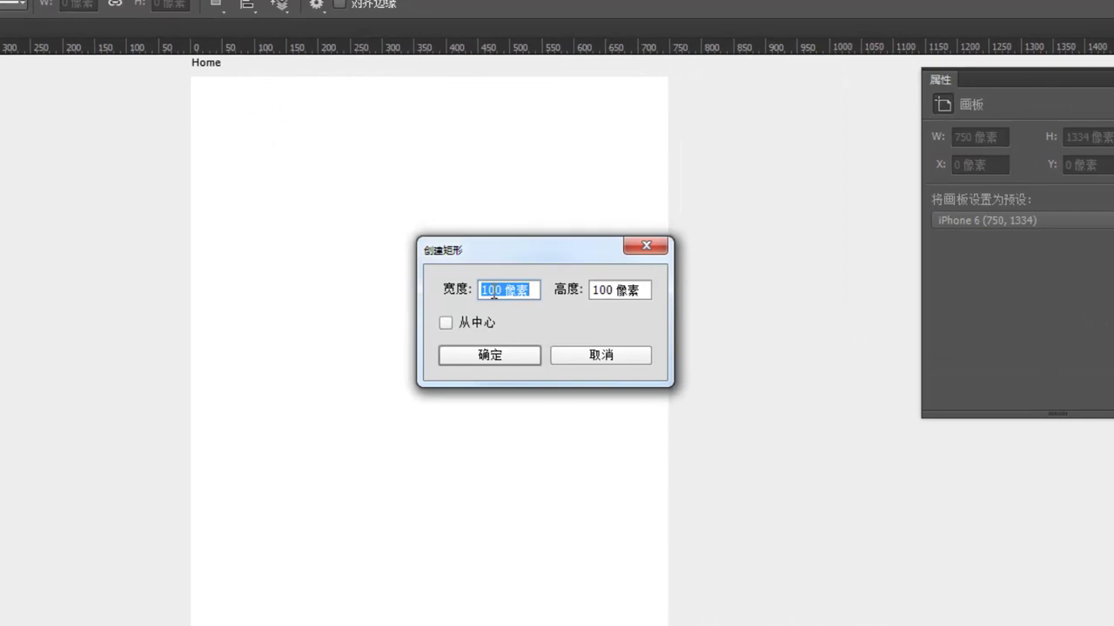
type("750")
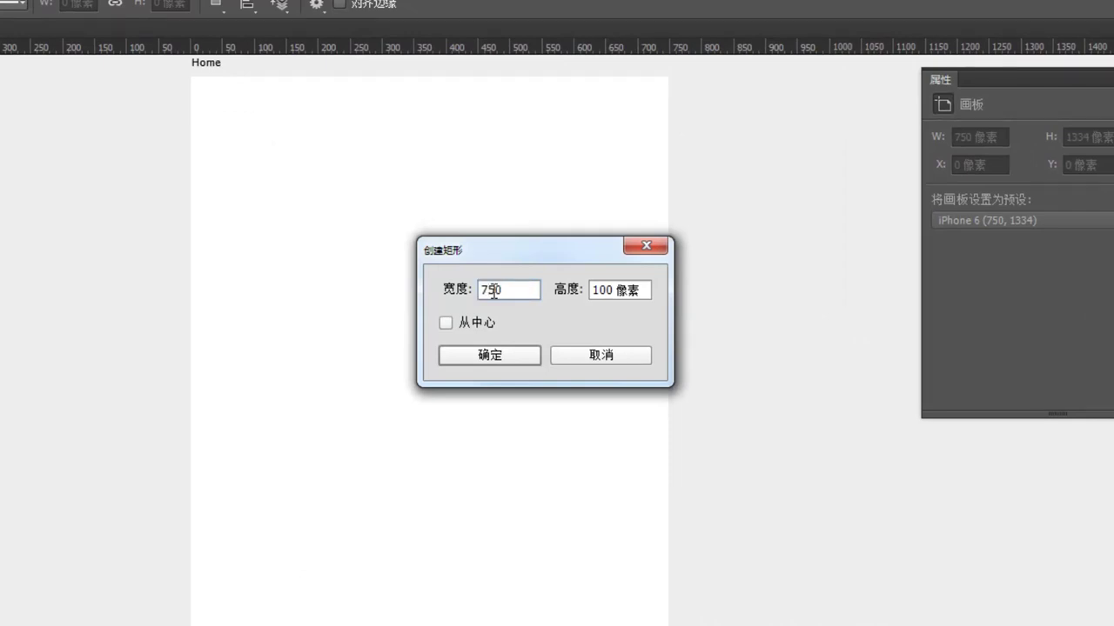
key("Tab")
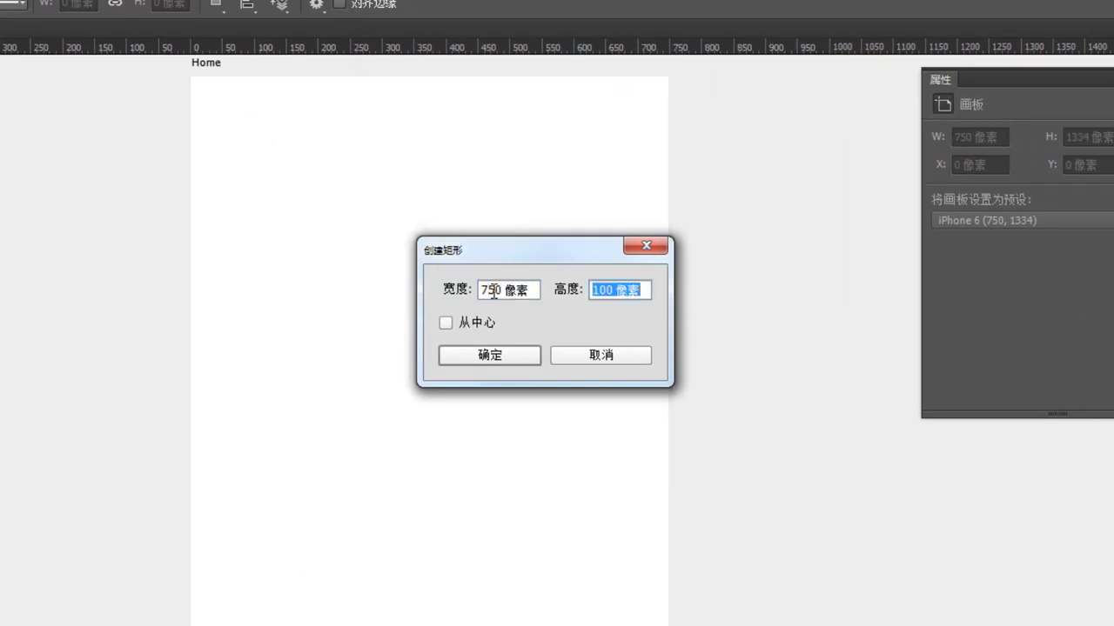
type("128")
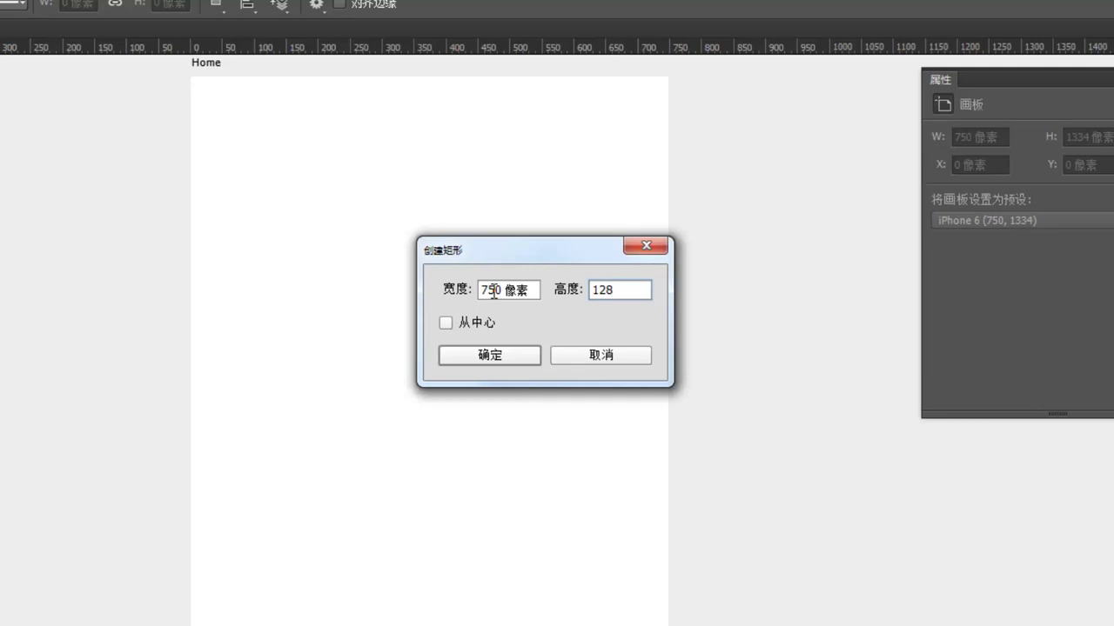
key("Return")
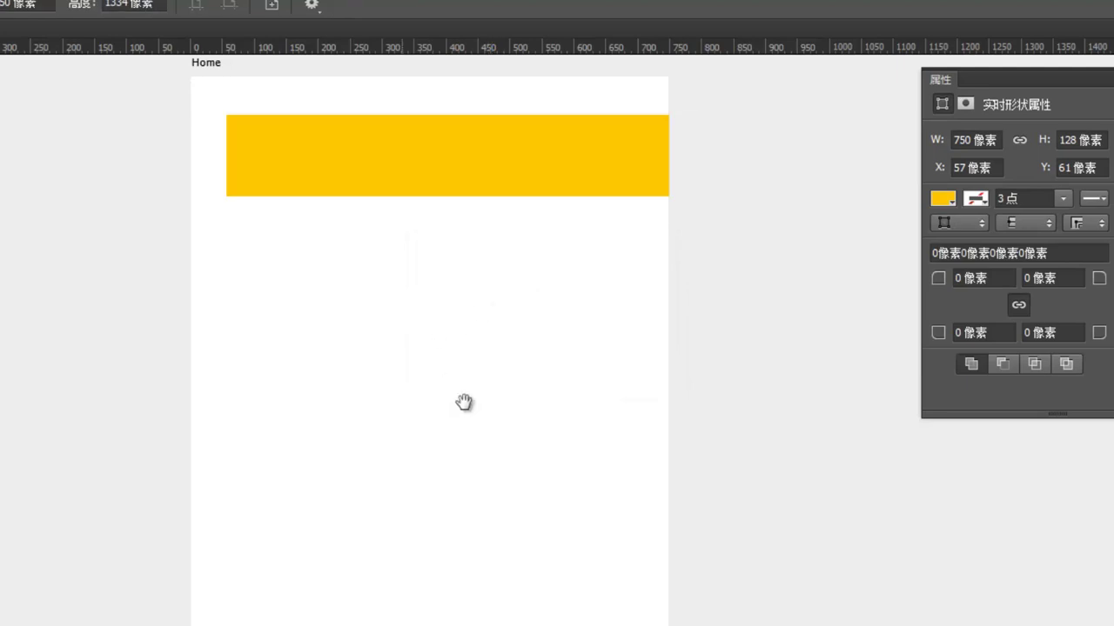
Step: Move the rectangle flush with the artboard's upper-left corner, at X 0 and Y 0 px
left_click_drag(464, 402, 487, 447)
left_click_drag(487, 279, 564, 423)
key("v")
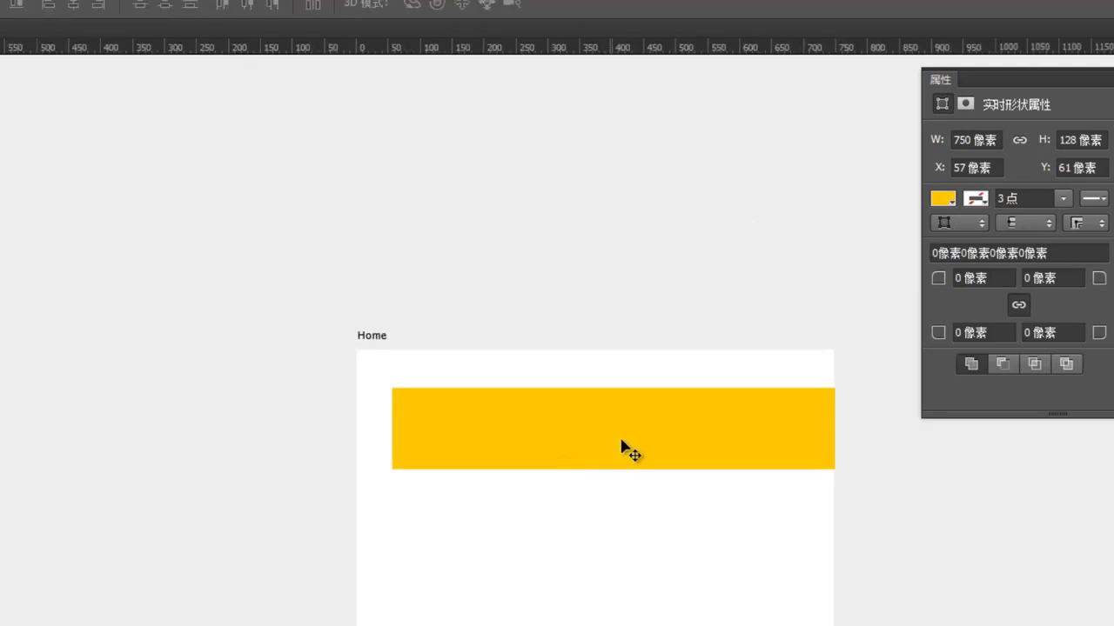
left_click_drag(649, 446, 617, 415)
left_click_drag(603, 618, 514, 520)
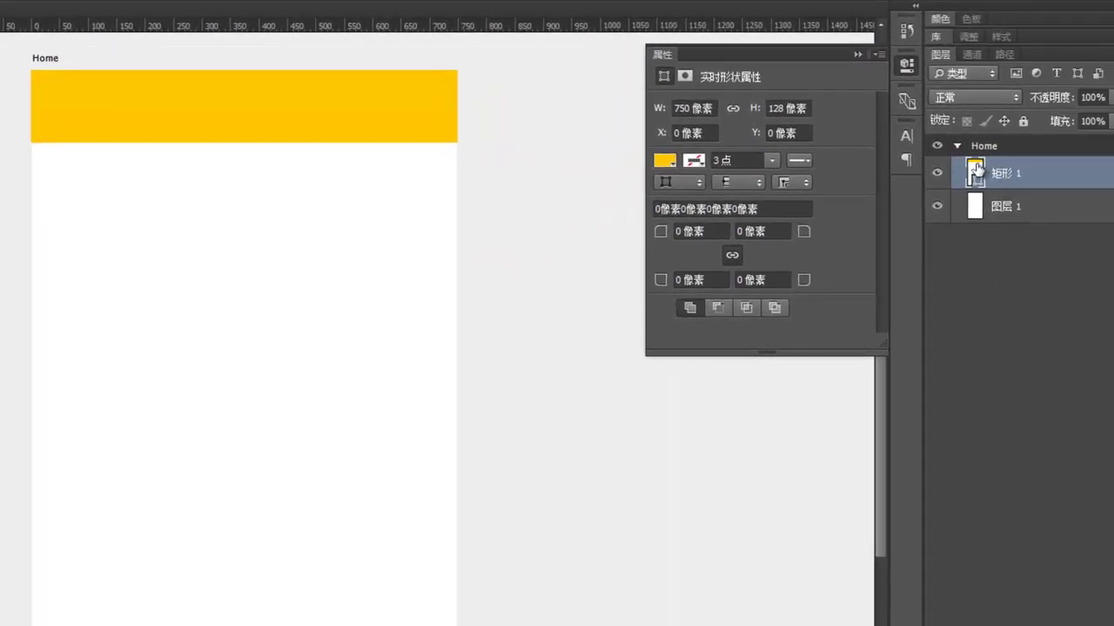
Step: Change the rectangle's fill color to #222222
double_click(976, 172)
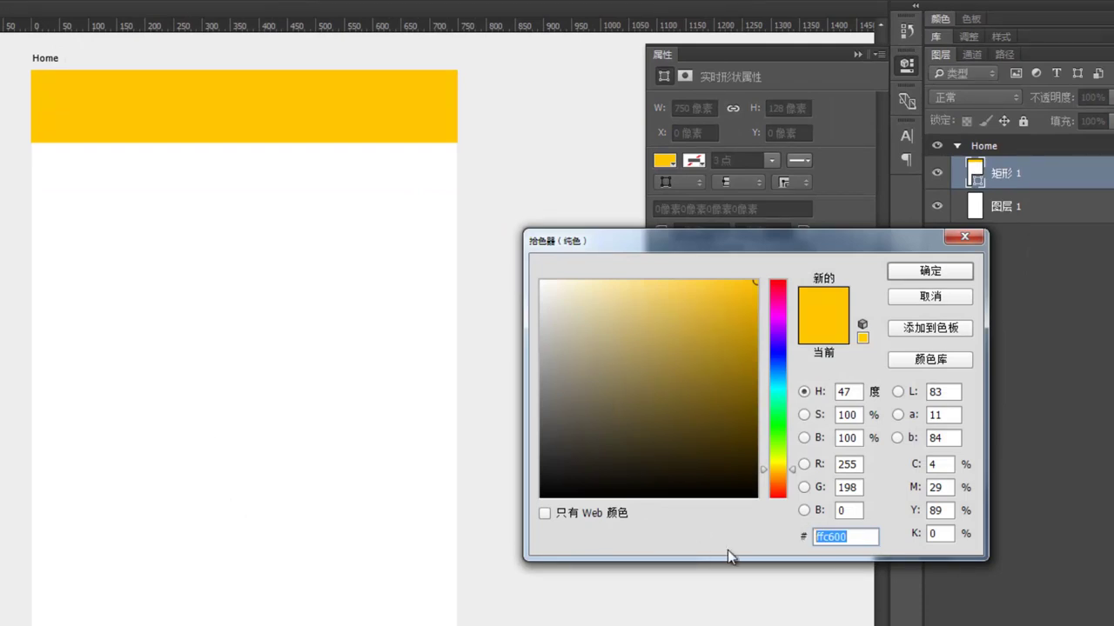
type("222222")
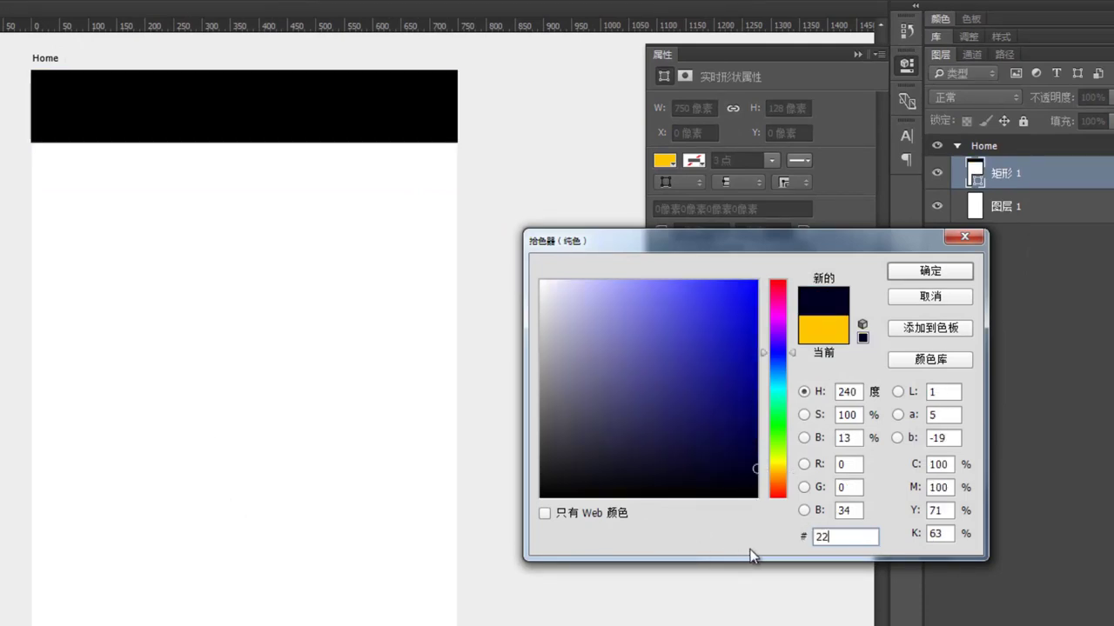
double_click(851, 536)
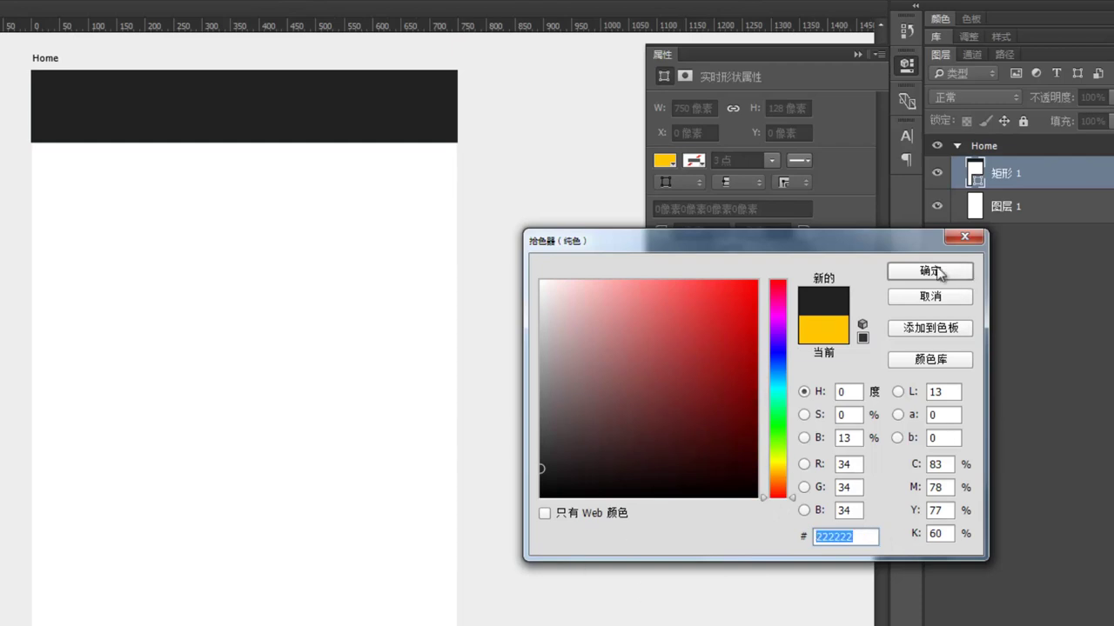
left_click(938, 273)
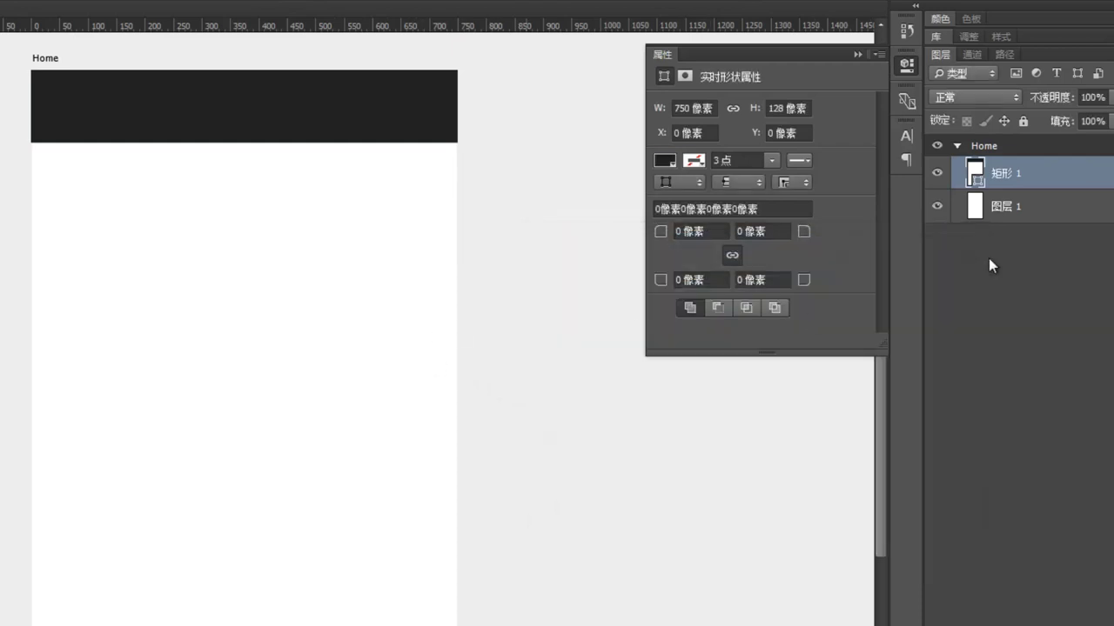
Step: Rename the rectangle layer Nav and the white background layer Bg
double_click(1007, 173)
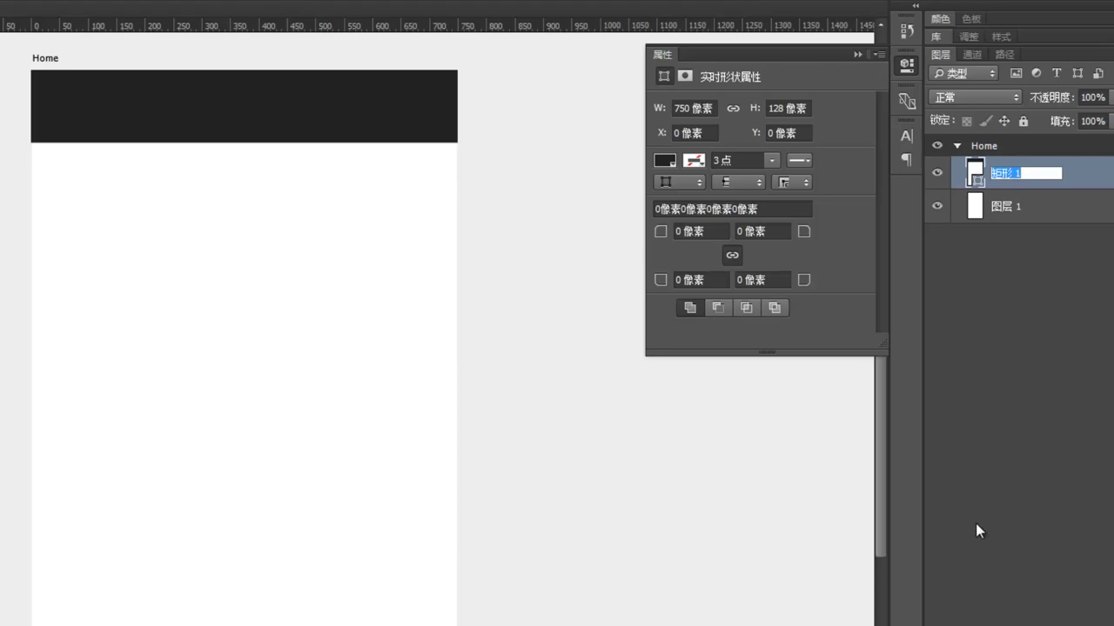
type("Nav")
key("Return")
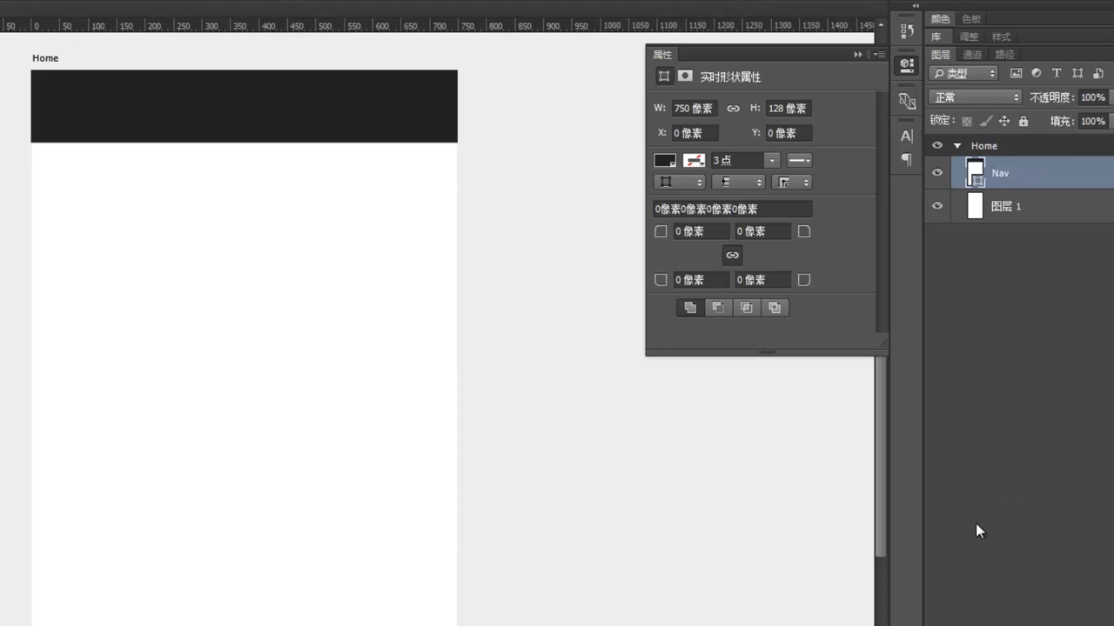
double_click(1003, 207)
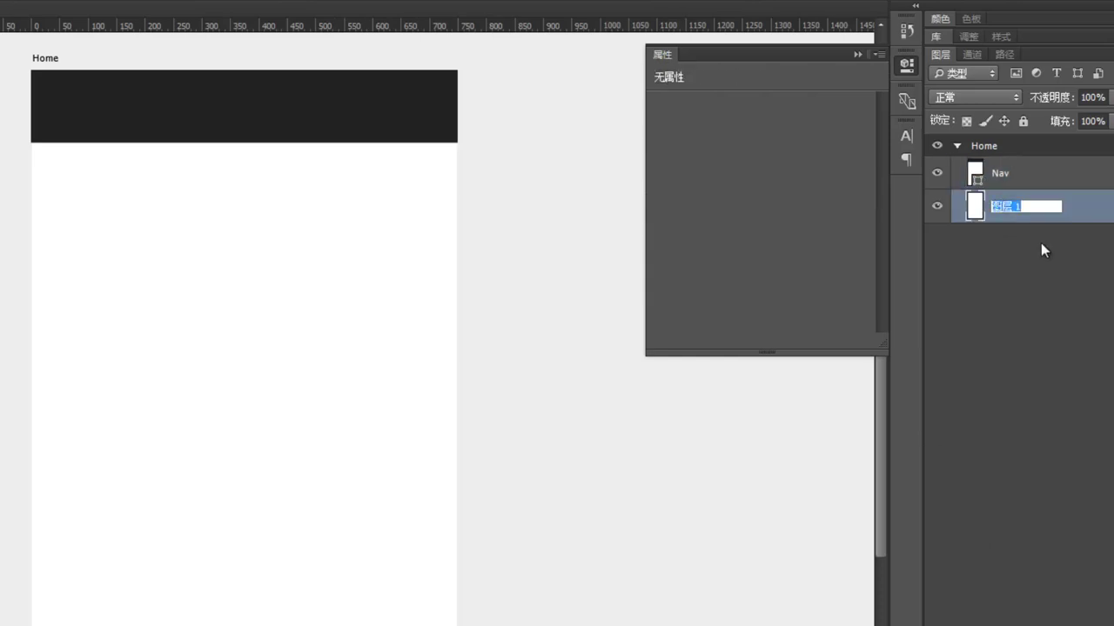
type("Bg")
key("Return")
left_click(1034, 175)
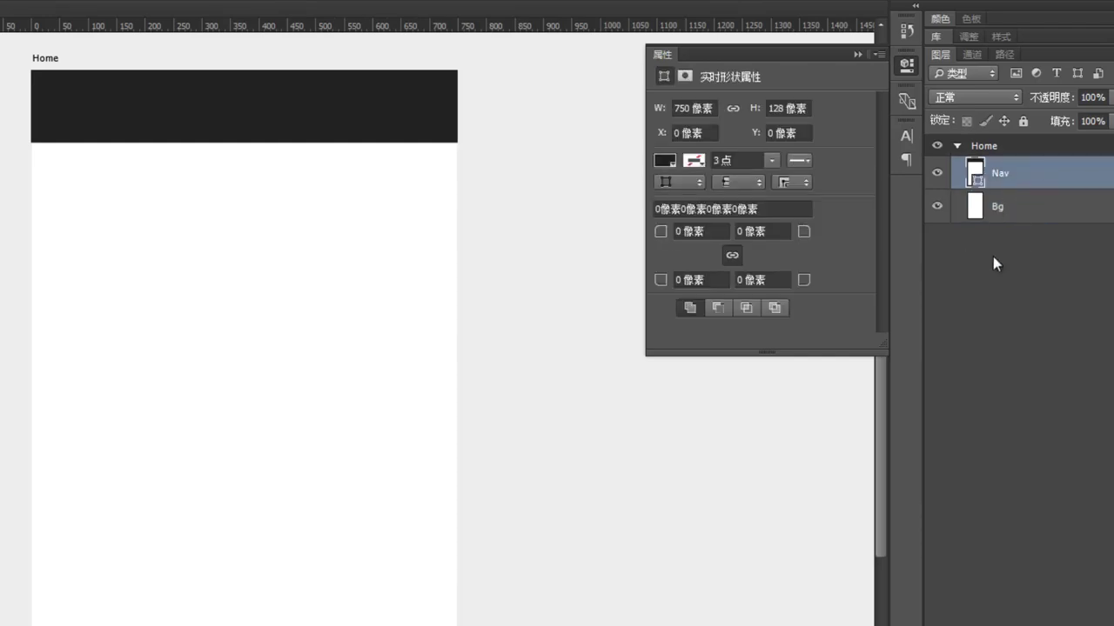
right_click(1037, 175)
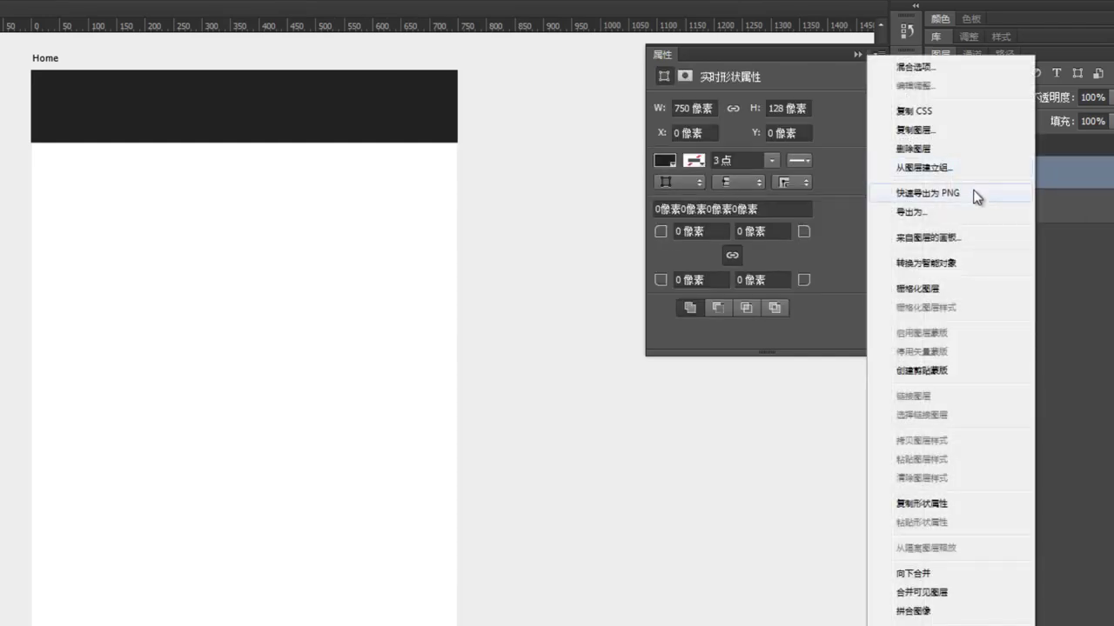
left_click(1072, 175)
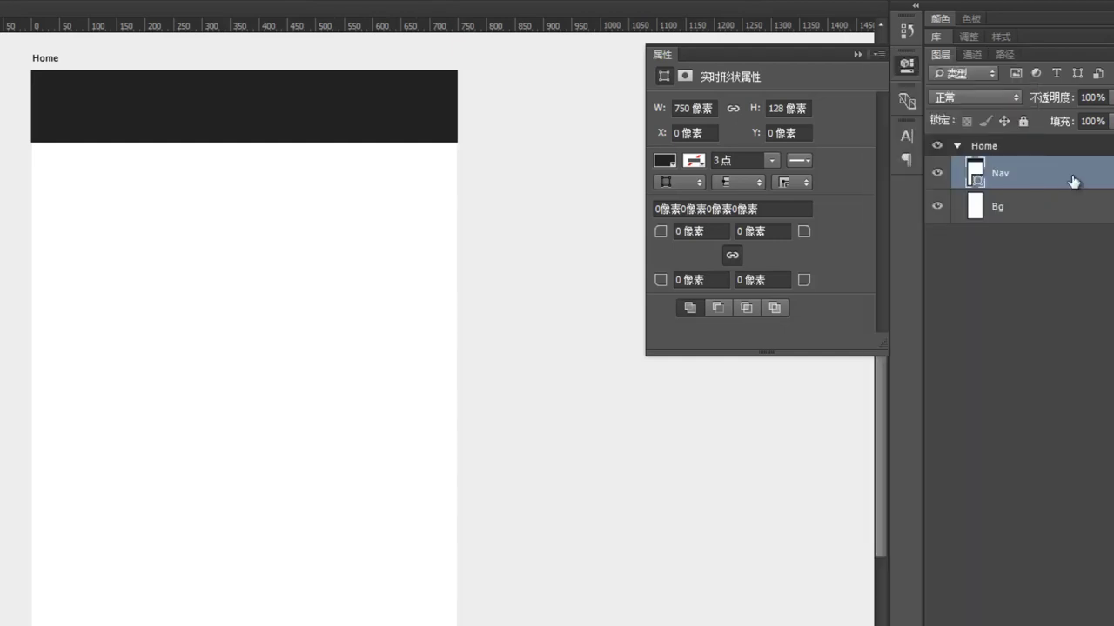
left_click(1023, 207)
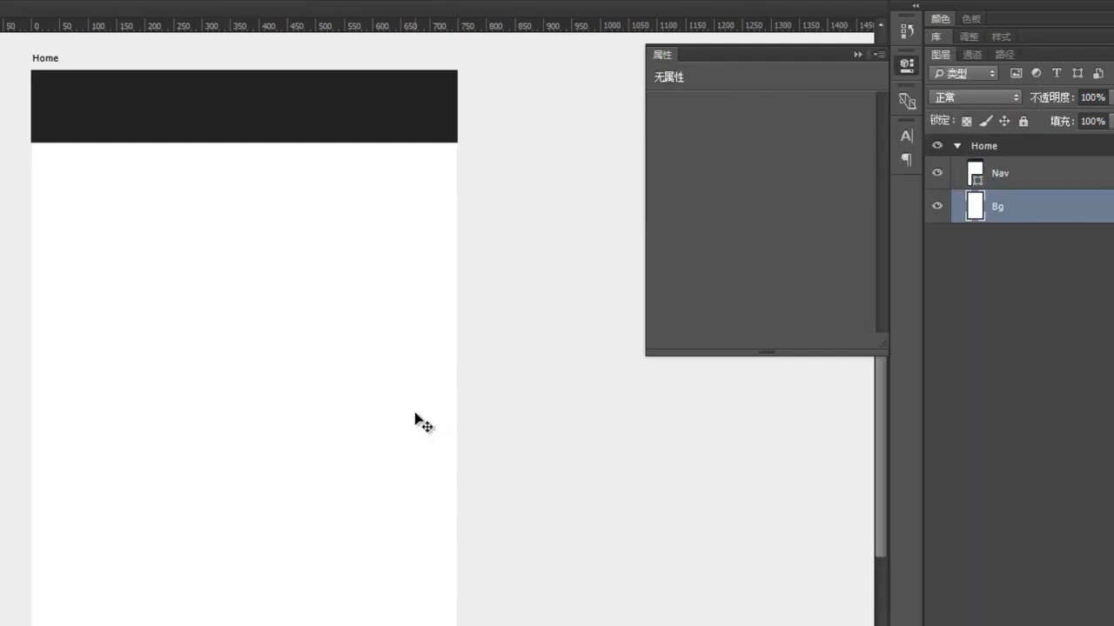
Step: Duplicate the Nav bar and place the copy flush with the artboard's lower edge, at X 0 and Y 1206 px
key("space")
left_click_drag(370, 545, 333, 506)
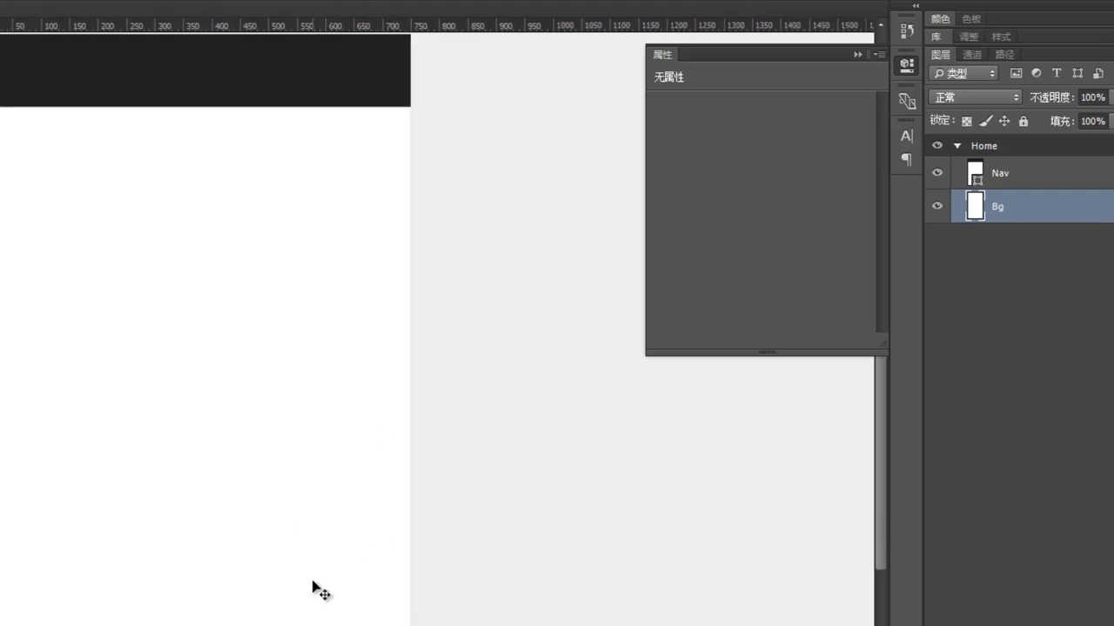
key("space")
left_click_drag(266, 209, 249, 217)
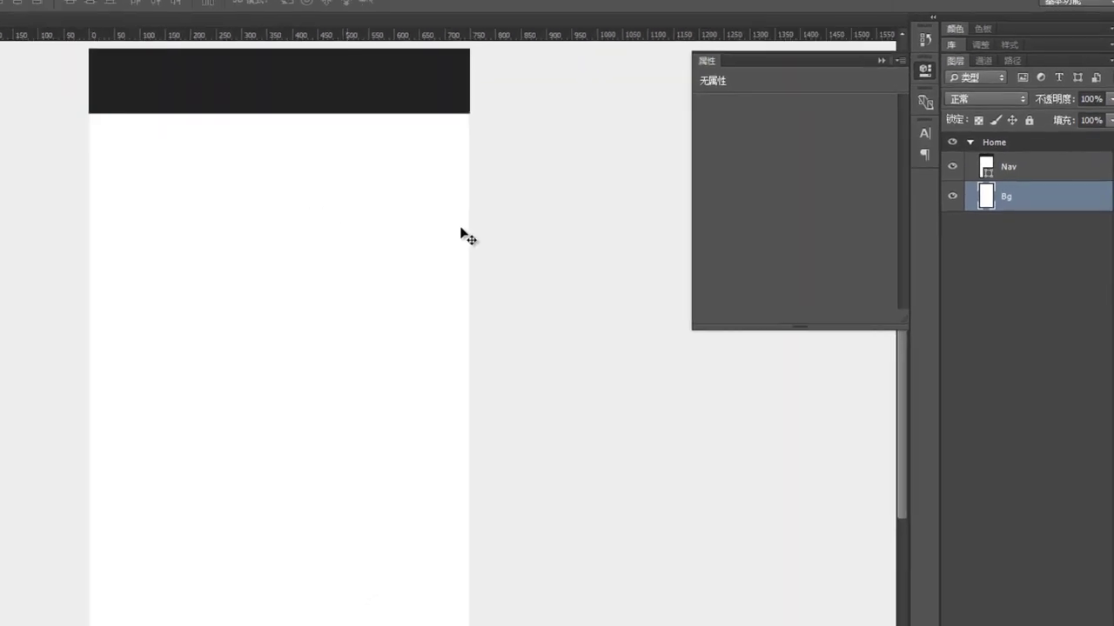
left_click(400, 105, "ctrl")
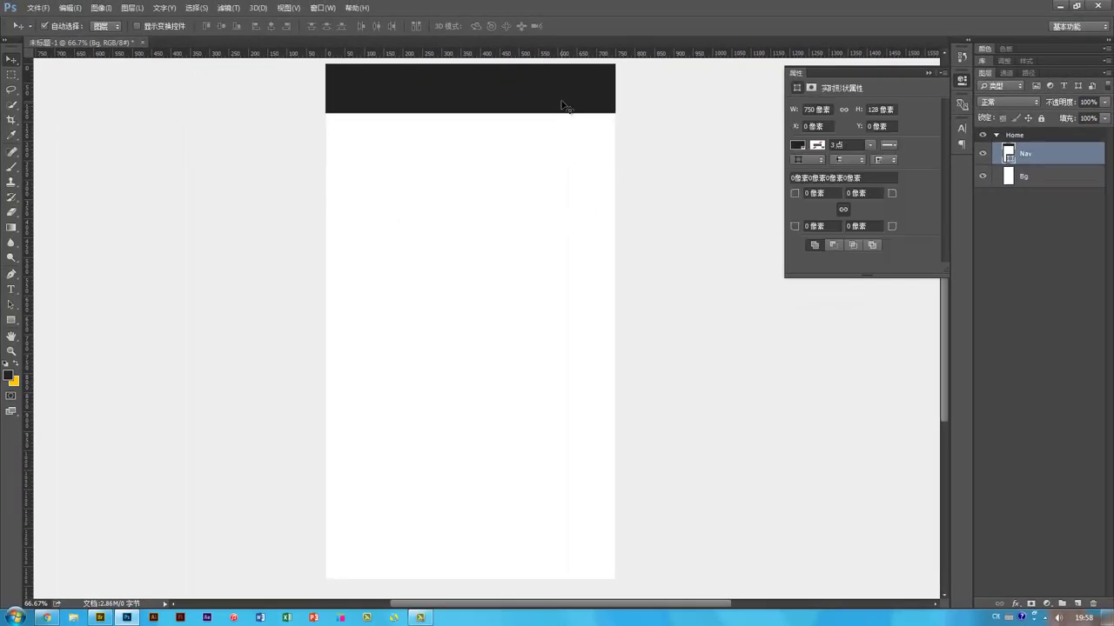
left_click_drag(566, 96, 557, 563)
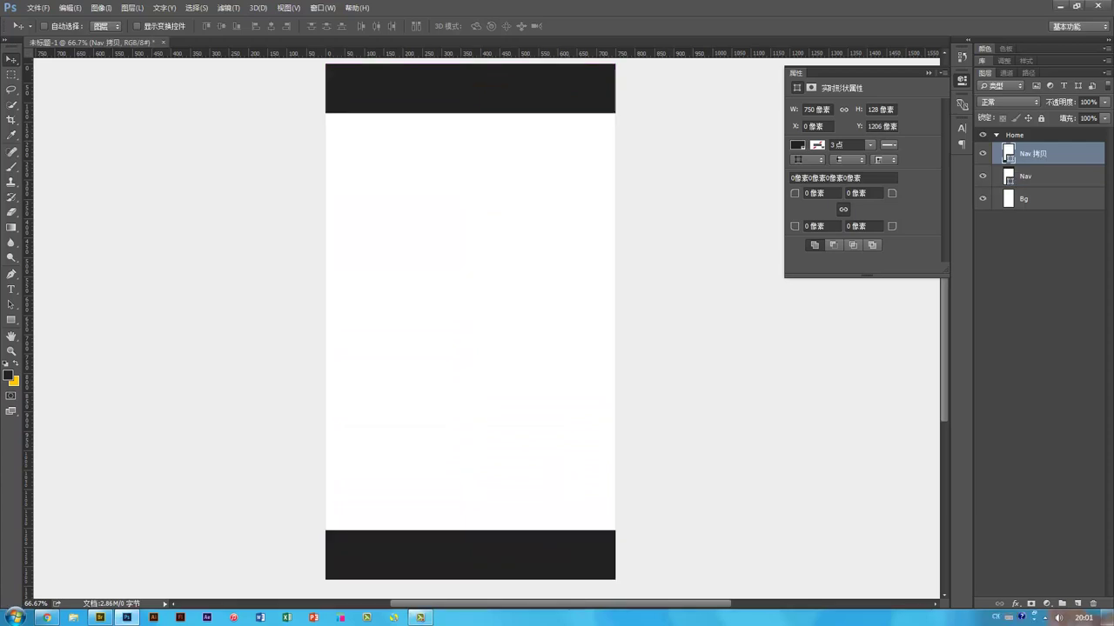
Step: Rename the copied bar's layer Menu
double_click(1033, 153)
type("Menu")
key("Return")
left_click(712, 349)
Step: Add three vertical guides at the artboard's centre and quarter points, splitting the Menu bar into four equal columns
left_click_drag(29, 418, 478, 415)
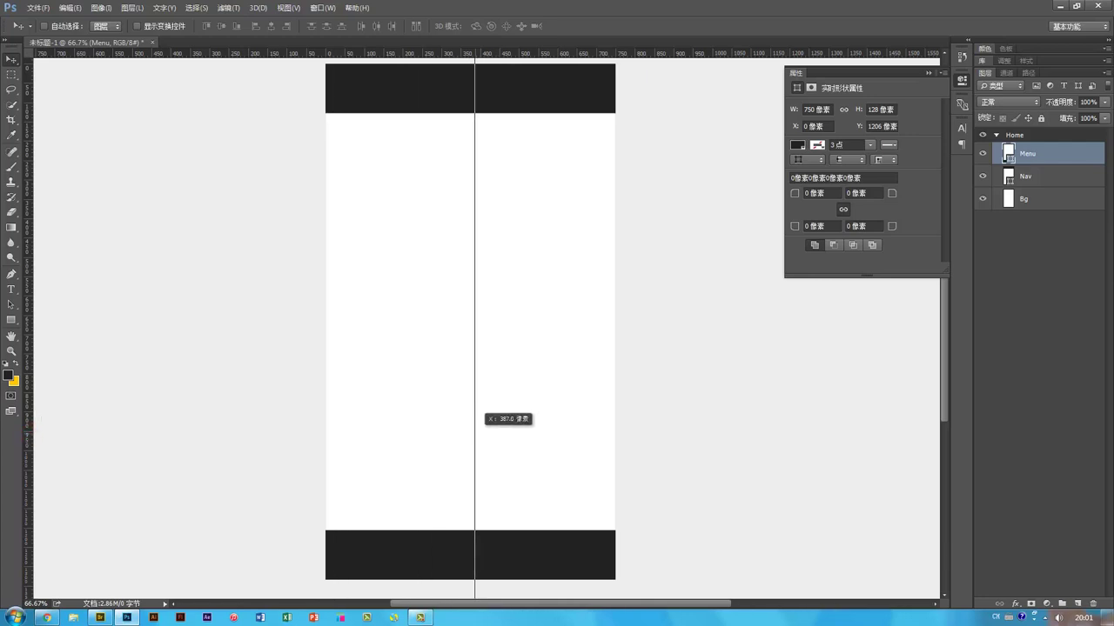
left_click_drag(474, 409, 469, 409)
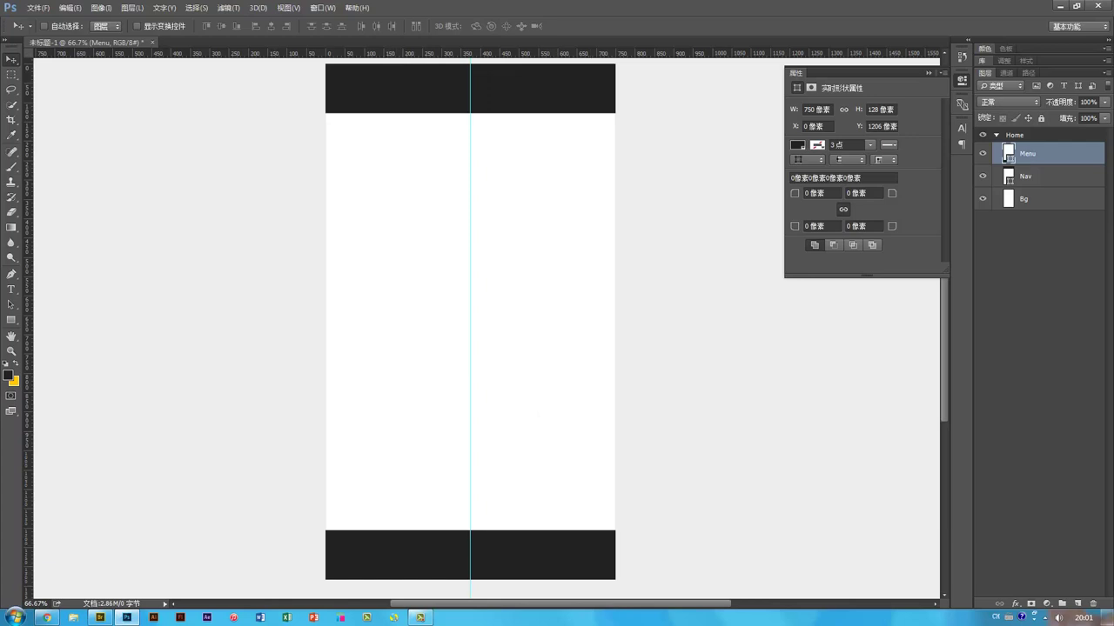
left_click_drag(28, 471, 458, 471)
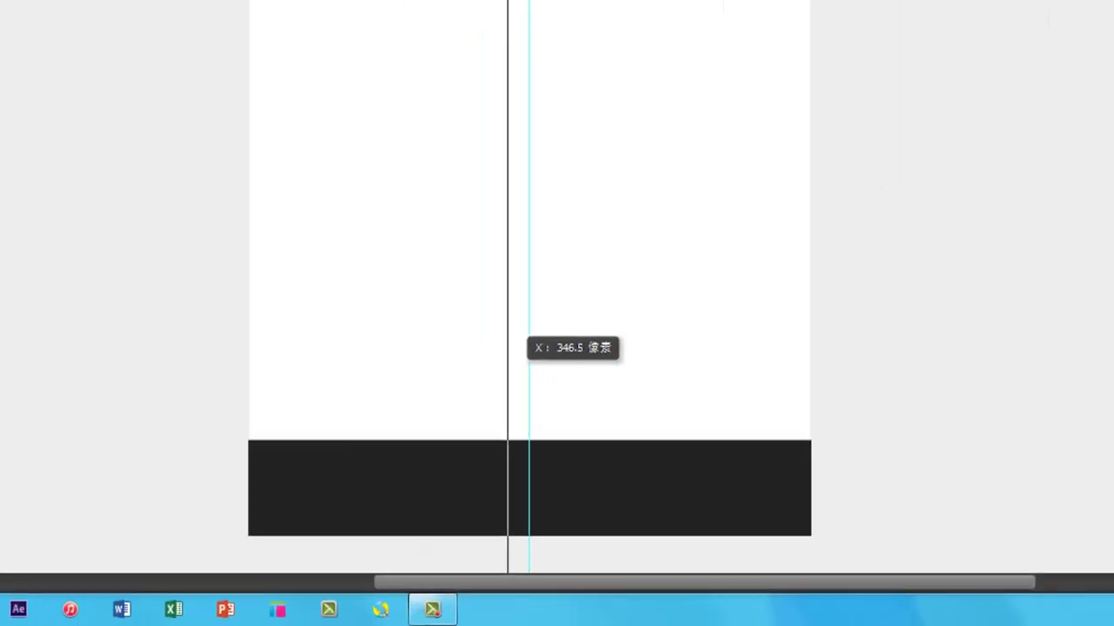
left_click_drag(508, 347, 383, 352)
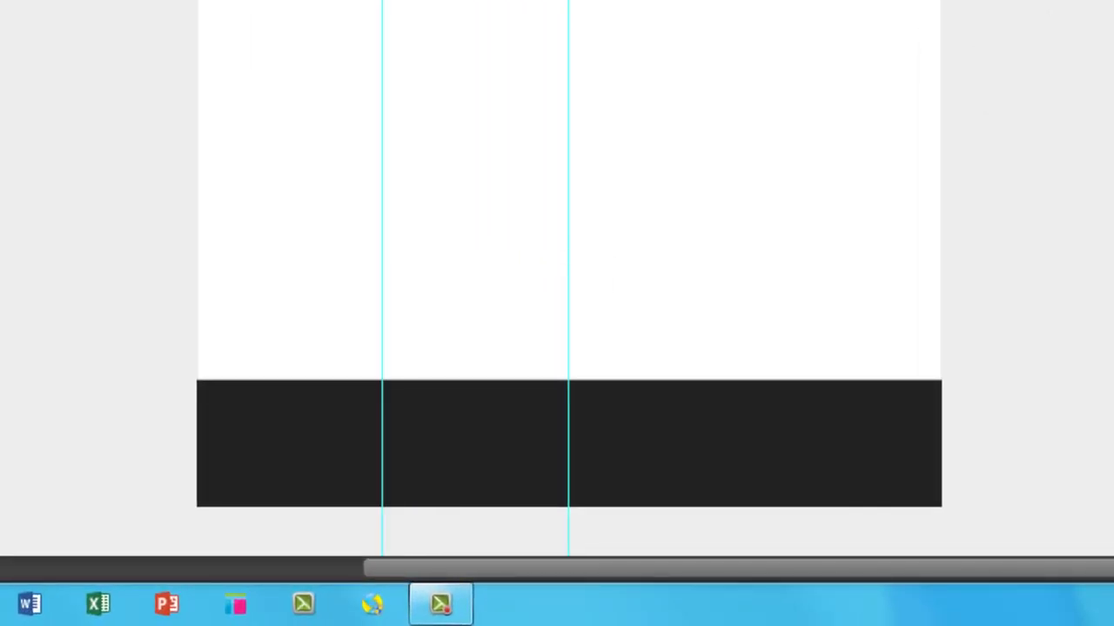
left_click_drag(0, 277, 754, 244)
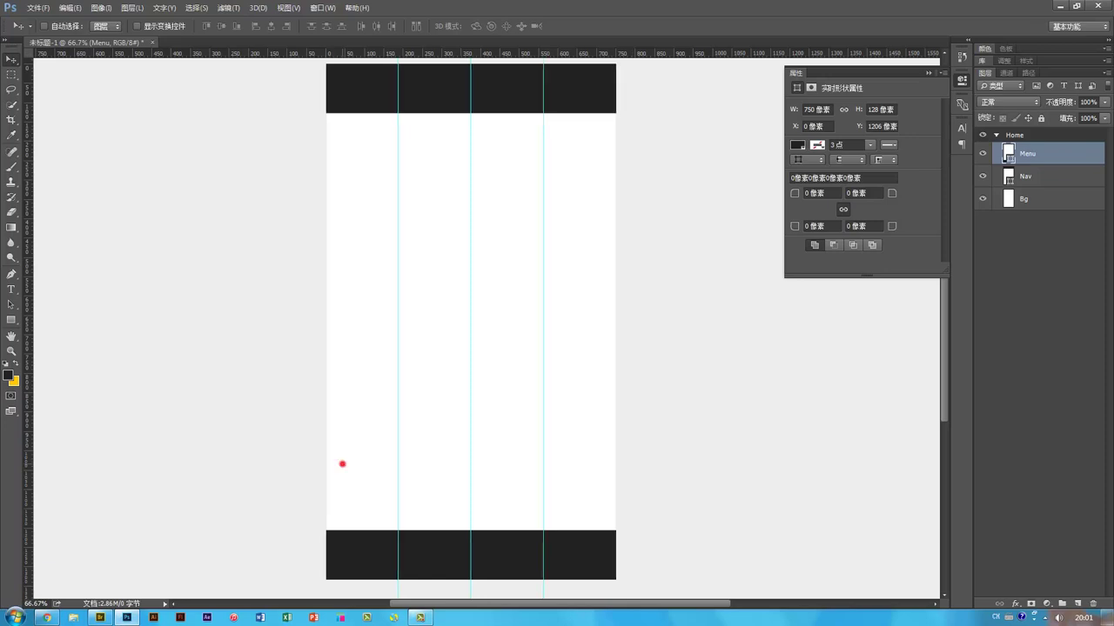
Step: Switch to Bridge, place the sketch image 手绘01.jpg into the document, and move it off the artboard to its left side
scroll(340, 462, "down", 3)
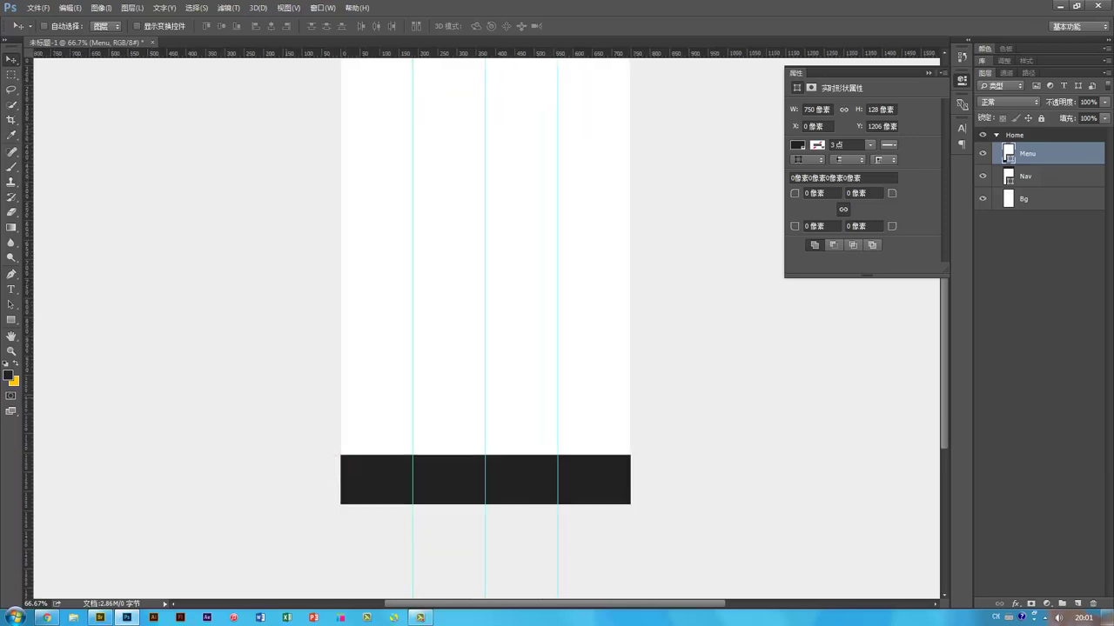
left_click(100, 618)
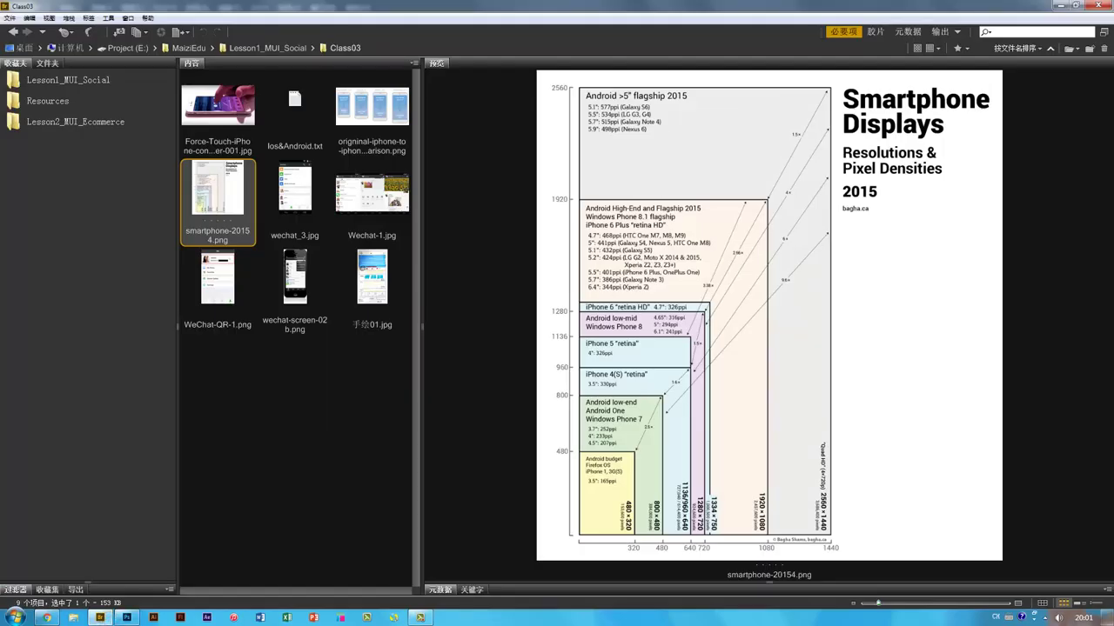
left_click(373, 279)
left_click_drag(372, 279, 486, 328)
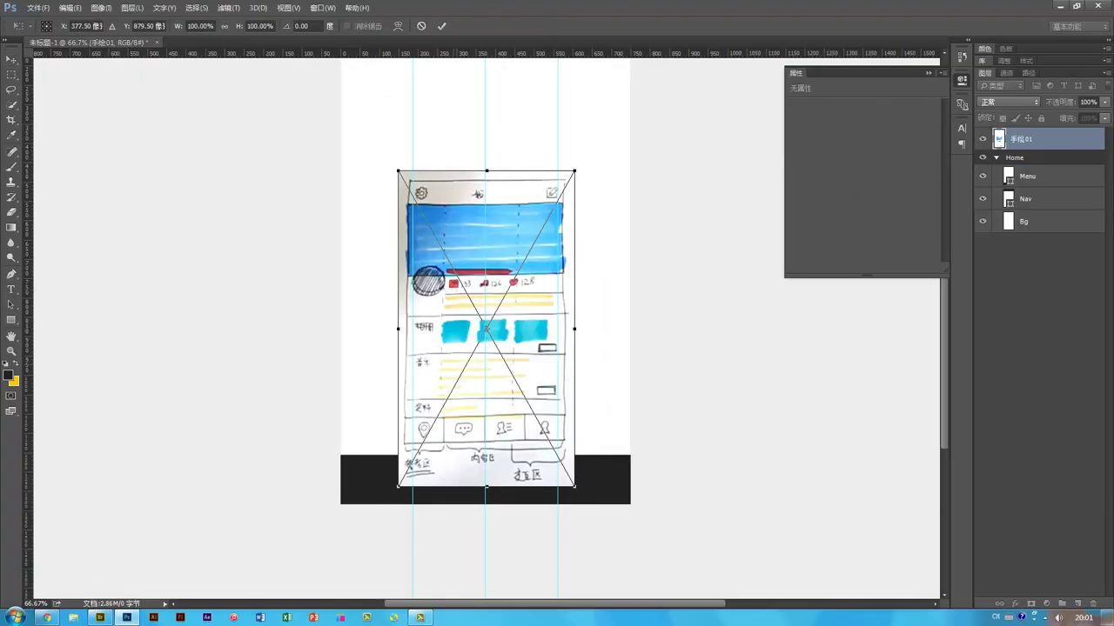
key("Return")
mouse_move(462, 390)
left_mouse_down()
mouse_move(202, 363)
mouse_move(172, 337)
left_mouse_up()
Step: Draw a yellow circle about 67 px in diameter on the artboard above the Menu bar's first column
mouse_move(293, 486)
left_mouse_down()
mouse_move(366, 493)
mouse_move(336, 493)
mouse_move(533, 290)
mouse_move(527, 333)
mouse_move(429, 379)
left_mouse_up()
key("ctrl+plus")
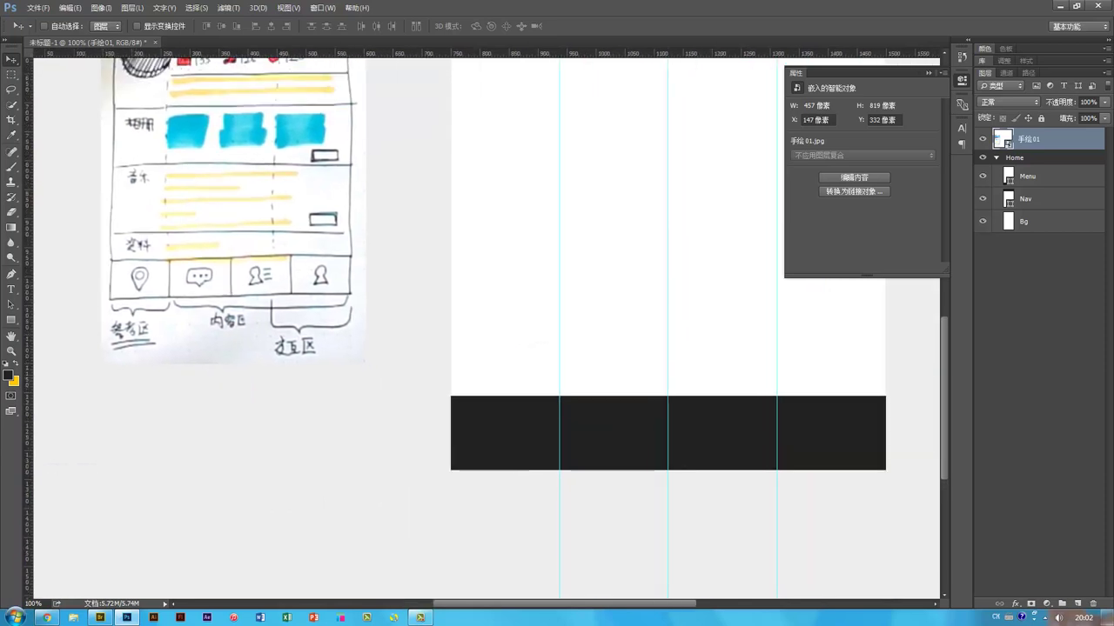
left_click_drag(11, 320, 54, 343)
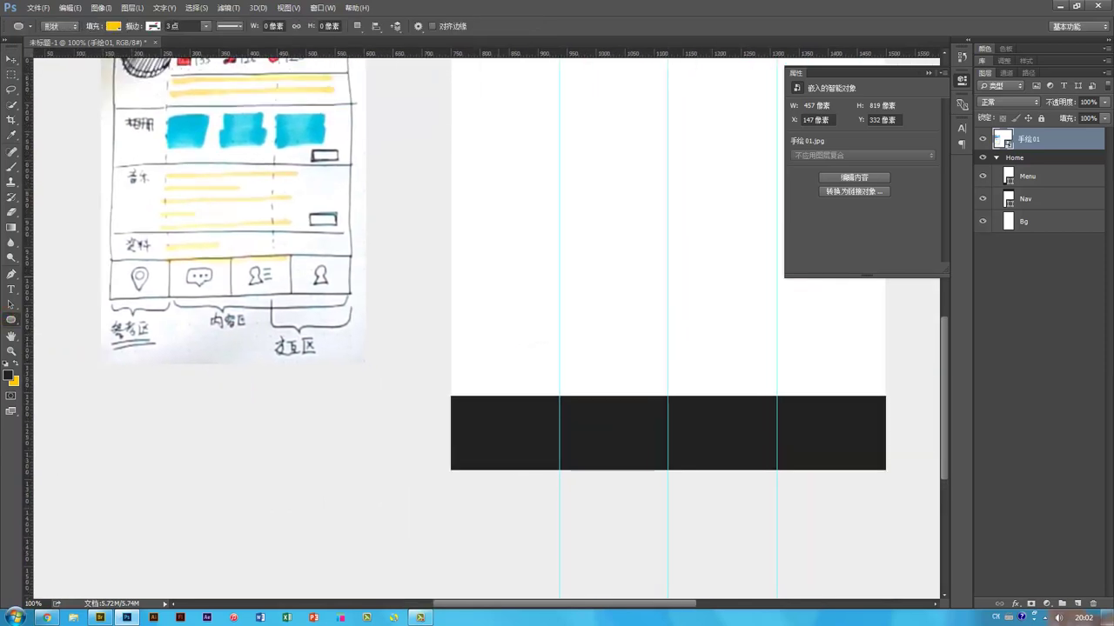
mouse_move(479, 268)
left_mouse_down()
mouse_move(519, 306)
mouse_move(506, 298)
left_mouse_up()
key("v")
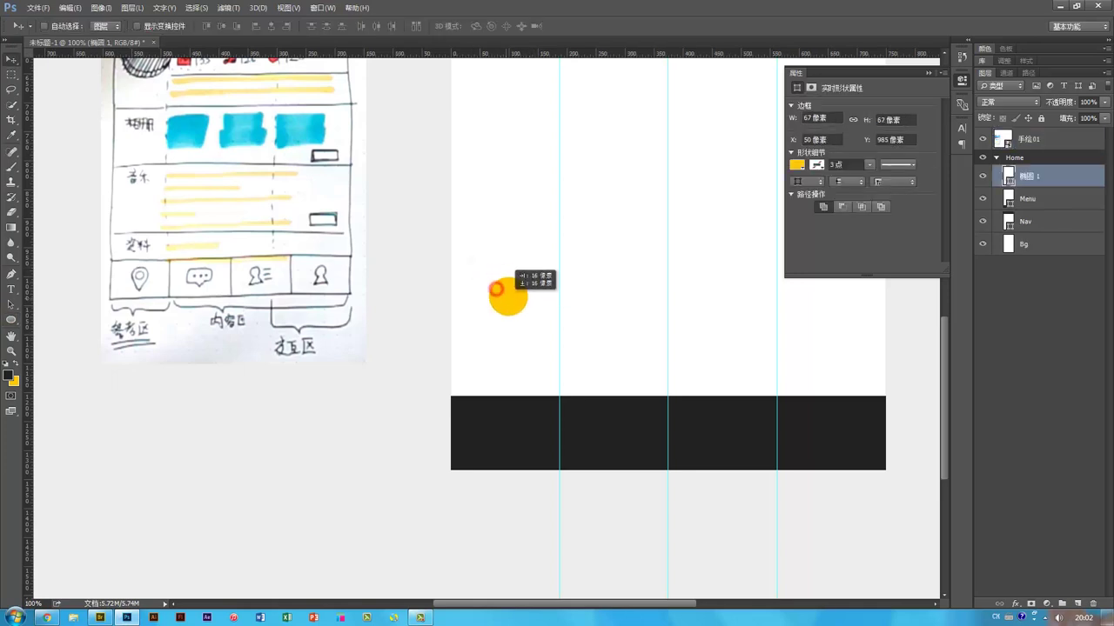
Step: Convert the circle's lowest anchor to a corner point and pull it down into a location pin about 97 px tall
key("a")
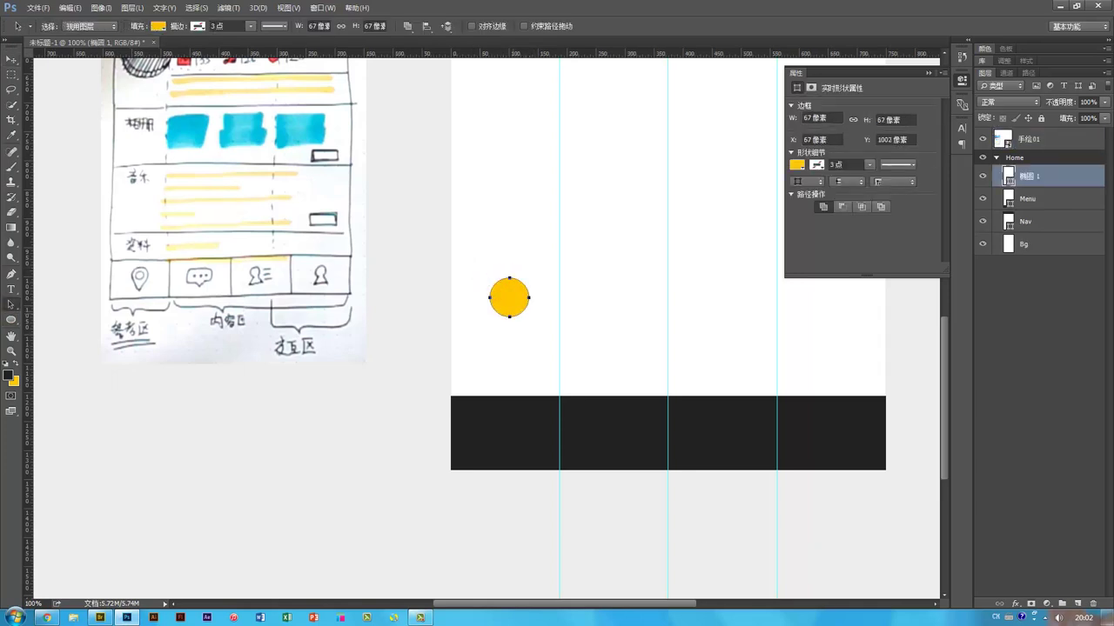
left_click(513, 312)
left_click(11, 274)
left_click(11, 274)
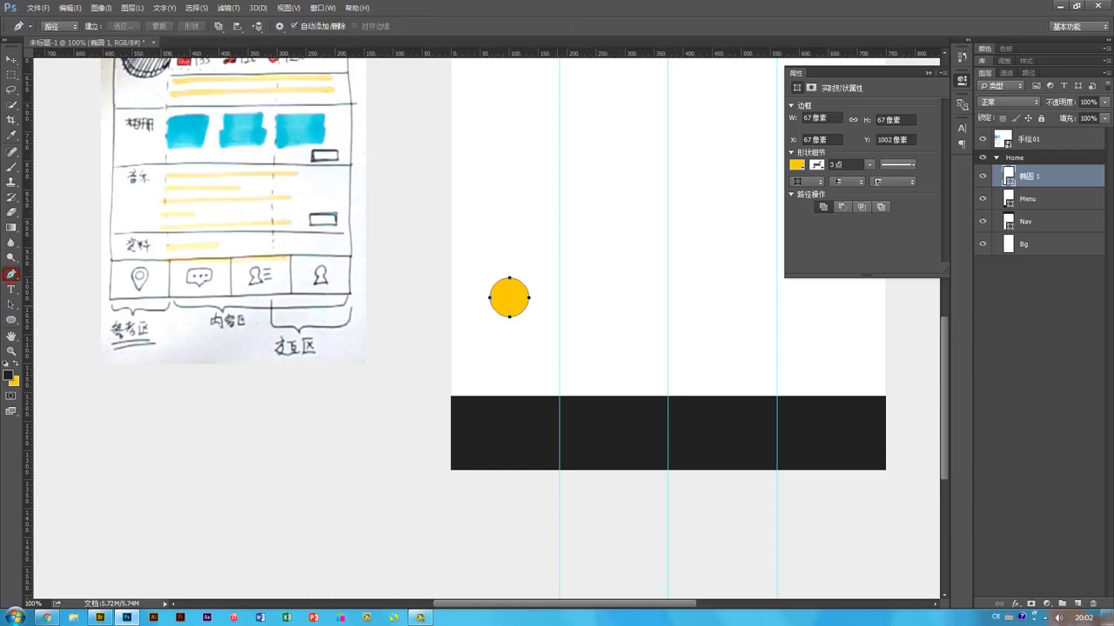
left_click(510, 318, "alt")
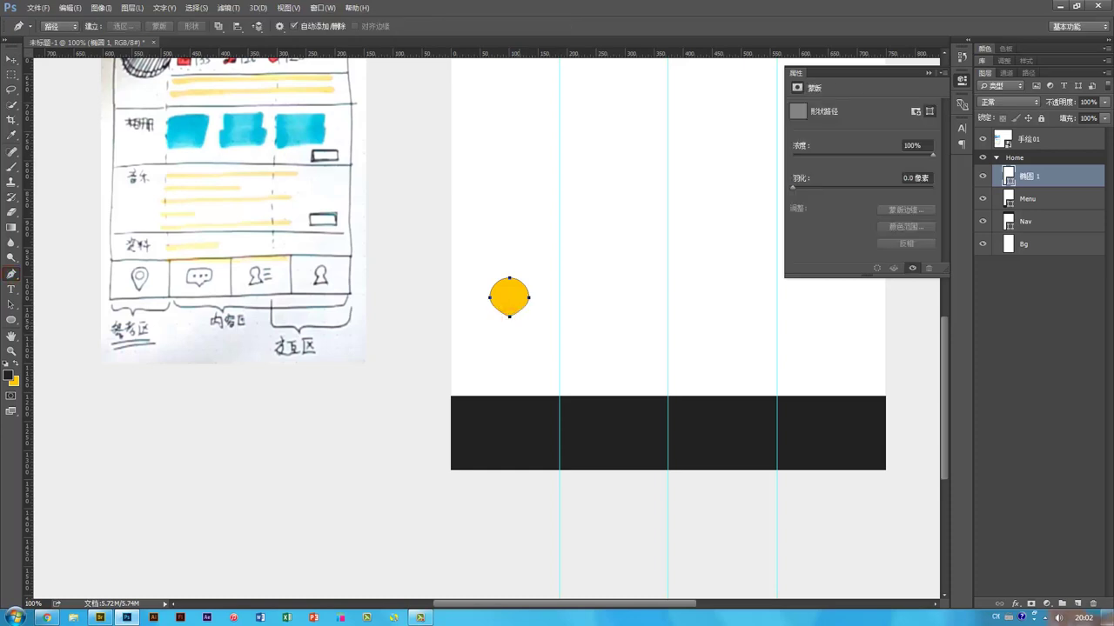
key("a")
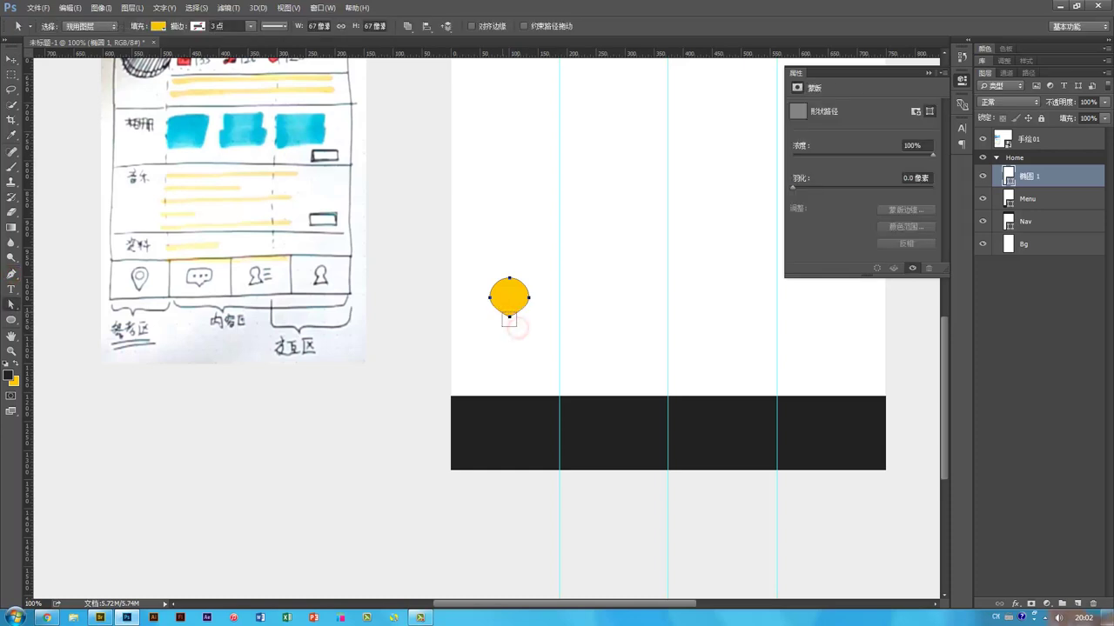
left_click_drag(509, 316, 509, 333)
key("v")
key("a")
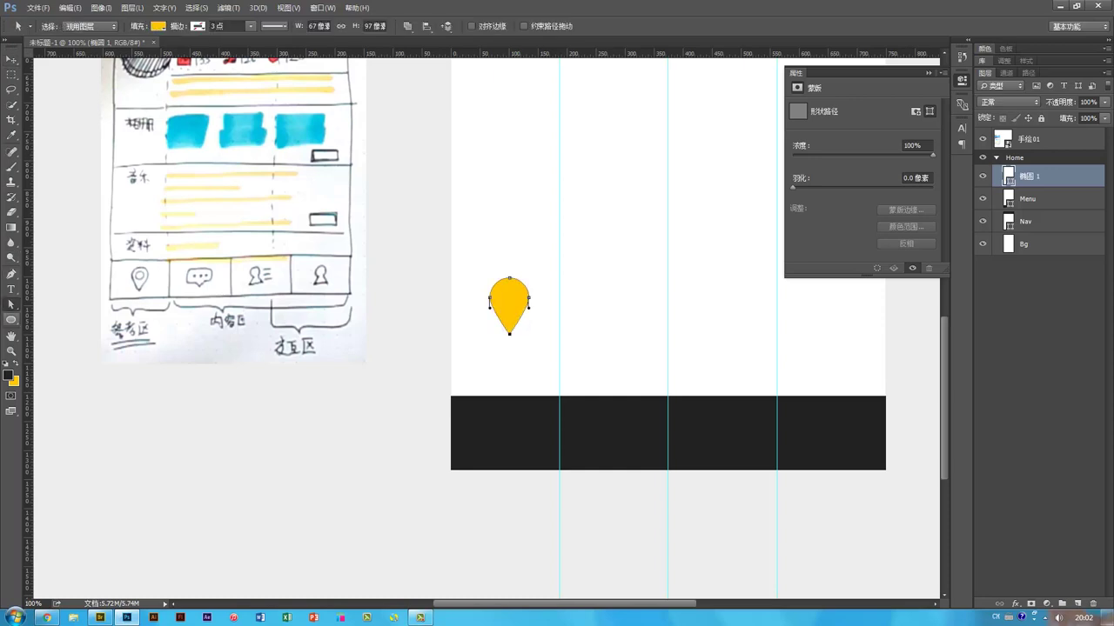
Step: Subtract a circle about 32 px in diameter from the pin's head and nudge the hole to its centre
left_click(11, 319)
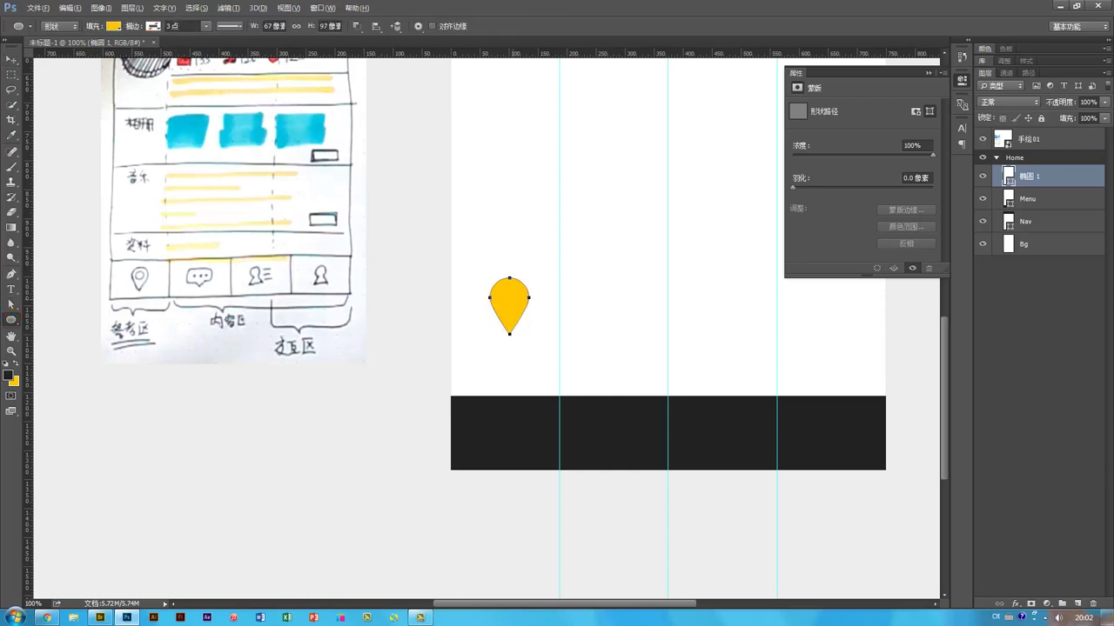
left_click_drag(508, 300, 519, 309)
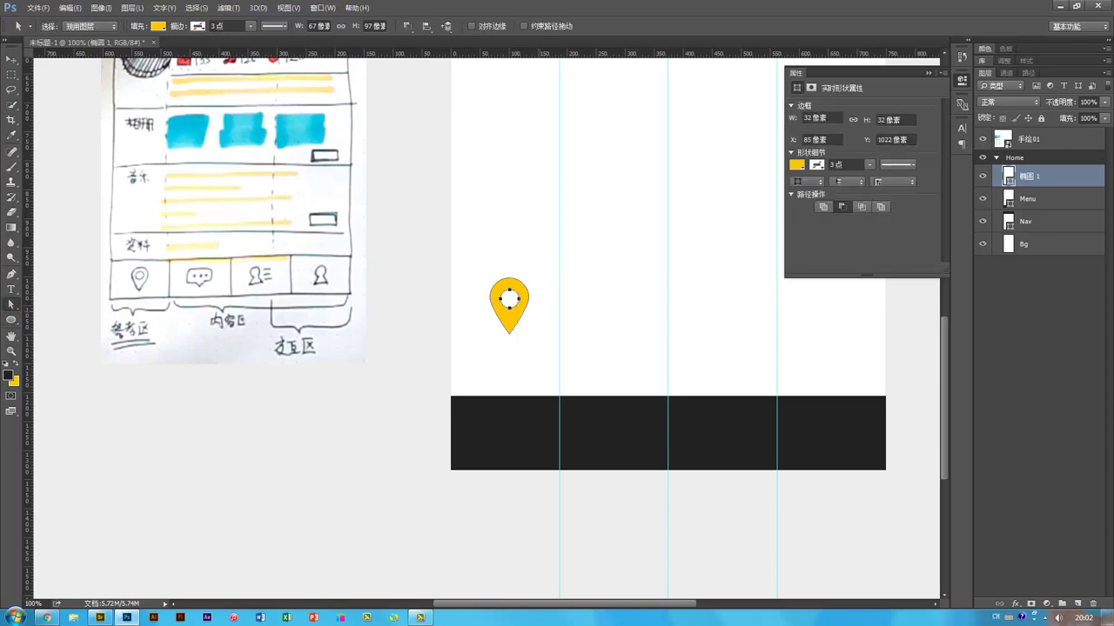
key("v")
key("a")
key("Right")
key("Up")
key("v")
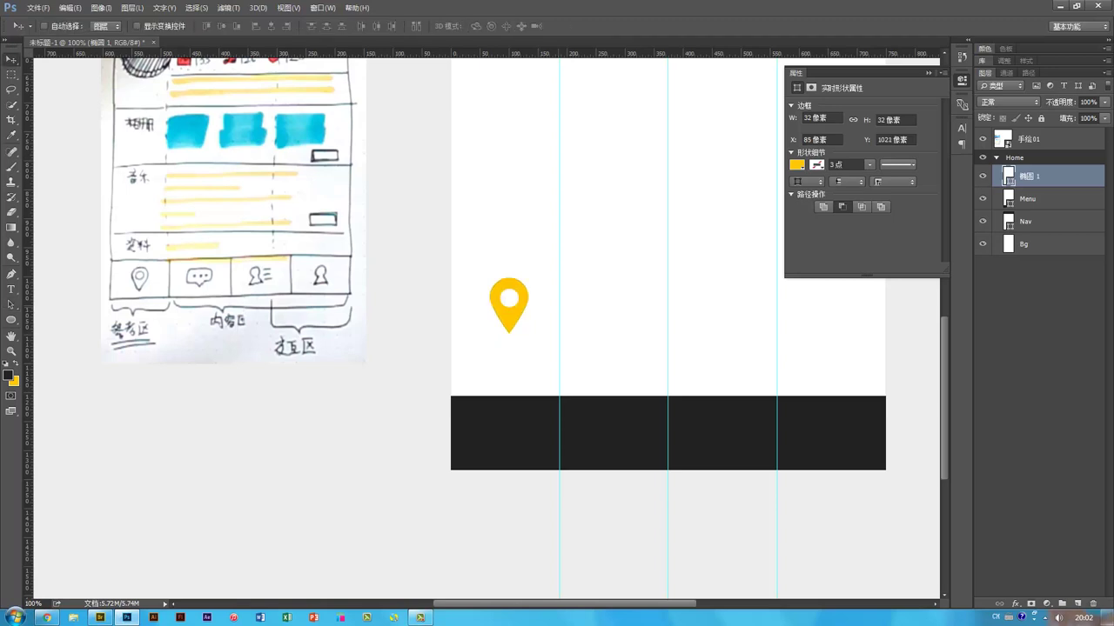
Step: Move the pin icon into the Menu bar's first column and scale it to about 71%
left_click_drag(523, 303, 521, 430)
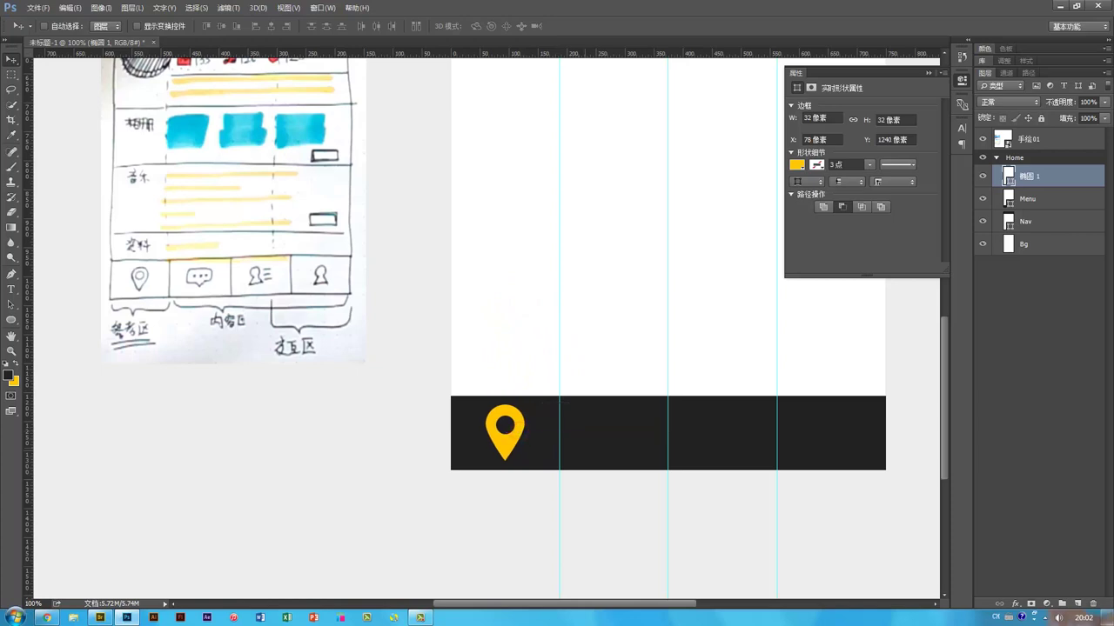
left_click_drag(699, 407, 650, 425)
key("ctrl+t")
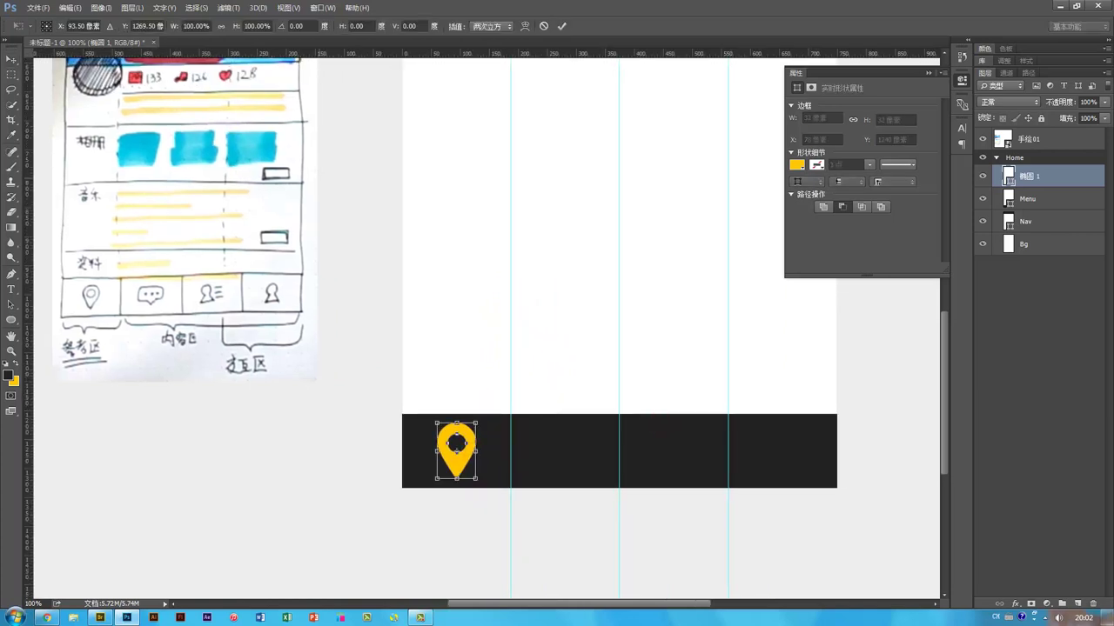
left_click_drag(477, 422, 472, 430)
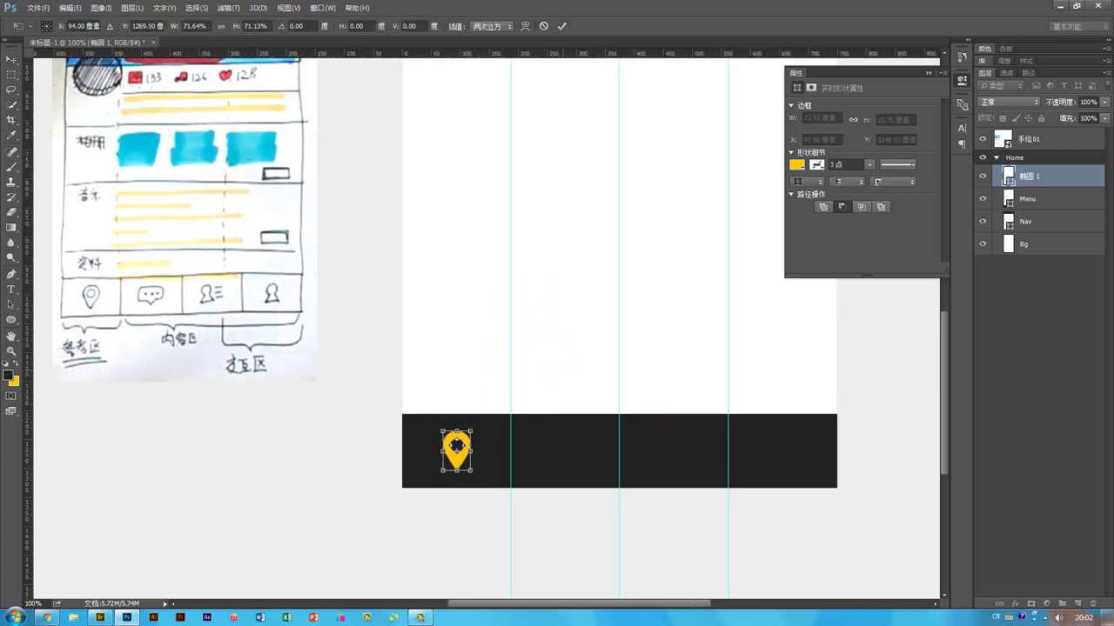
key("Return")
Step: Draw a rounded rectangle about 68 by 49 px in the Menu bar's second column and set its corner radii to 15 px
left_click_drag(574, 369, 542, 370)
left_click(11, 319)
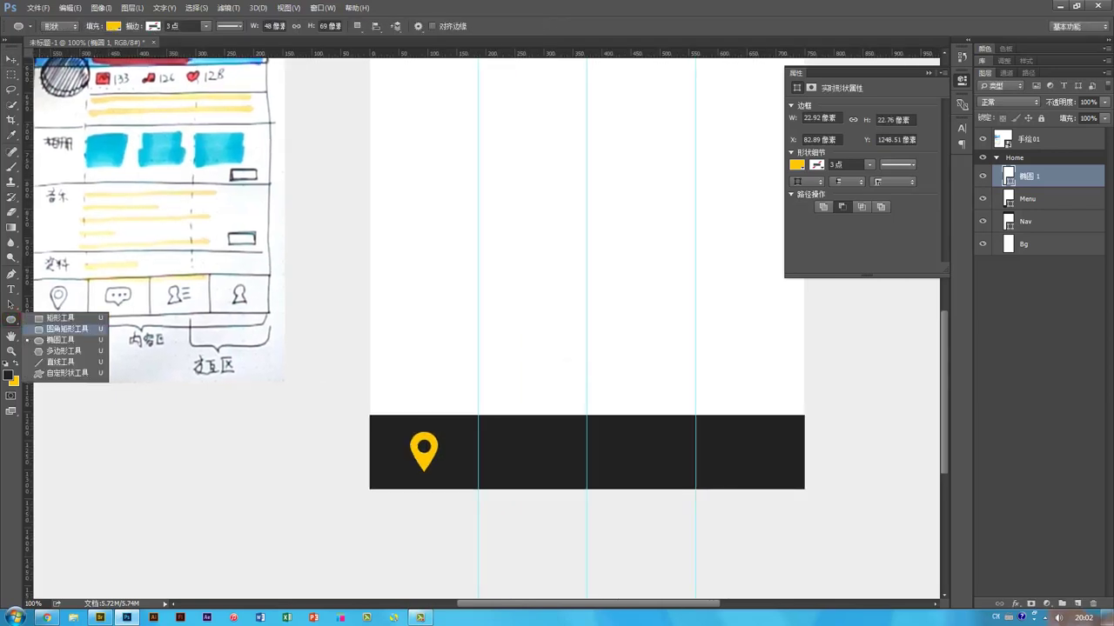
left_click(66, 329)
left_click_drag(517, 431, 555, 461)
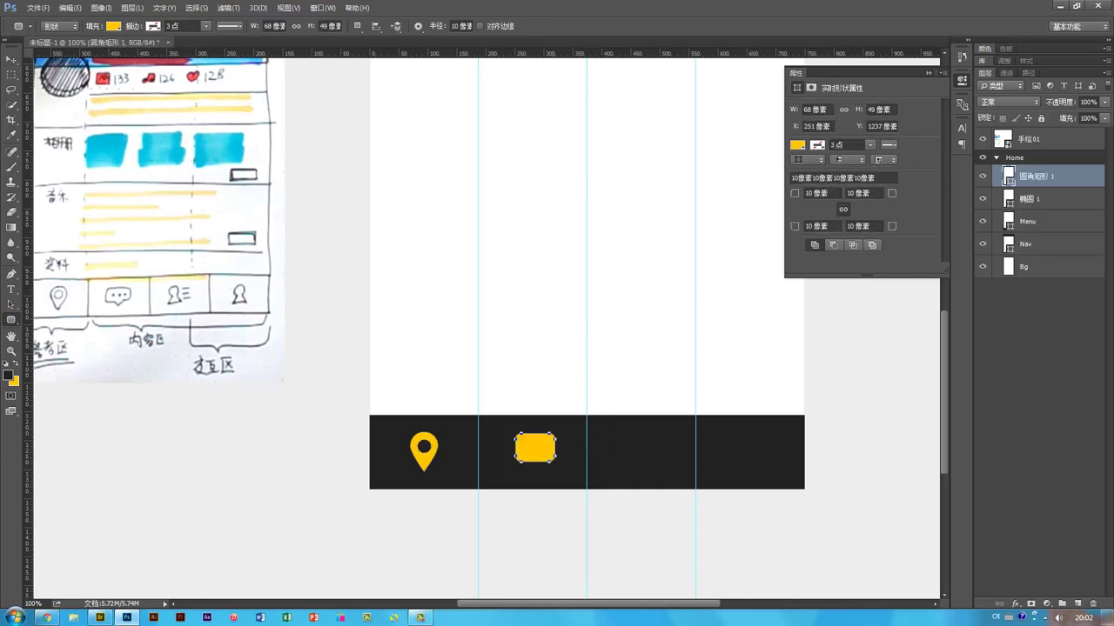
left_click_drag(793, 195, 797, 196)
key("Return")
Step: Draw a second rounded rectangle of about 36 by 36 px overlapping the lower part of the speech-bubble shape
key("a")
left_click(12, 319)
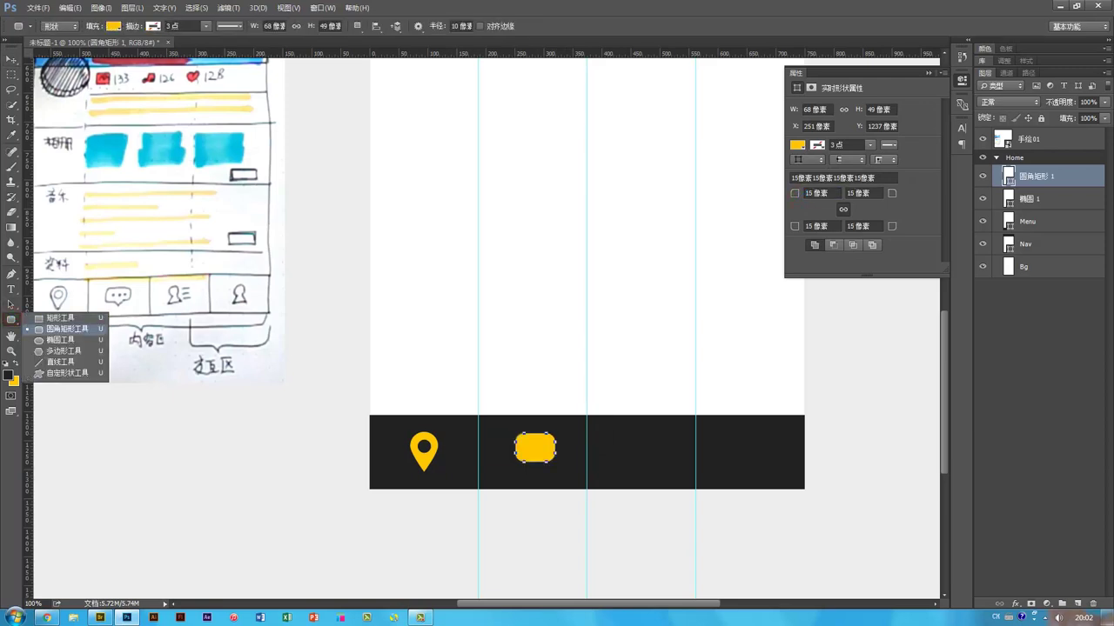
left_click(67, 329)
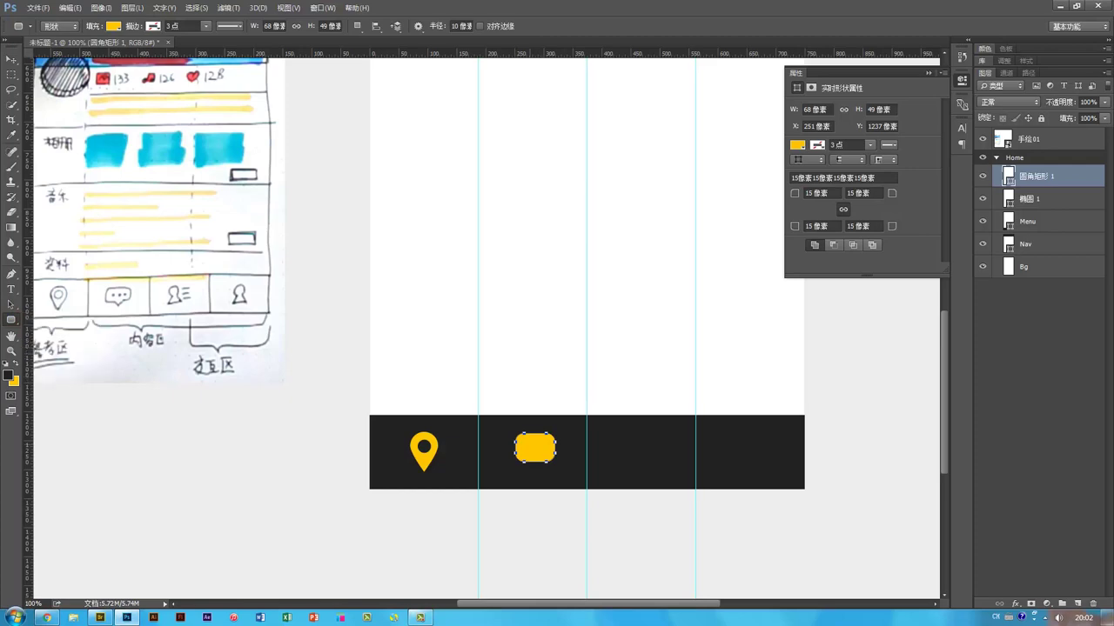
left_click_drag(522, 440, 535, 478)
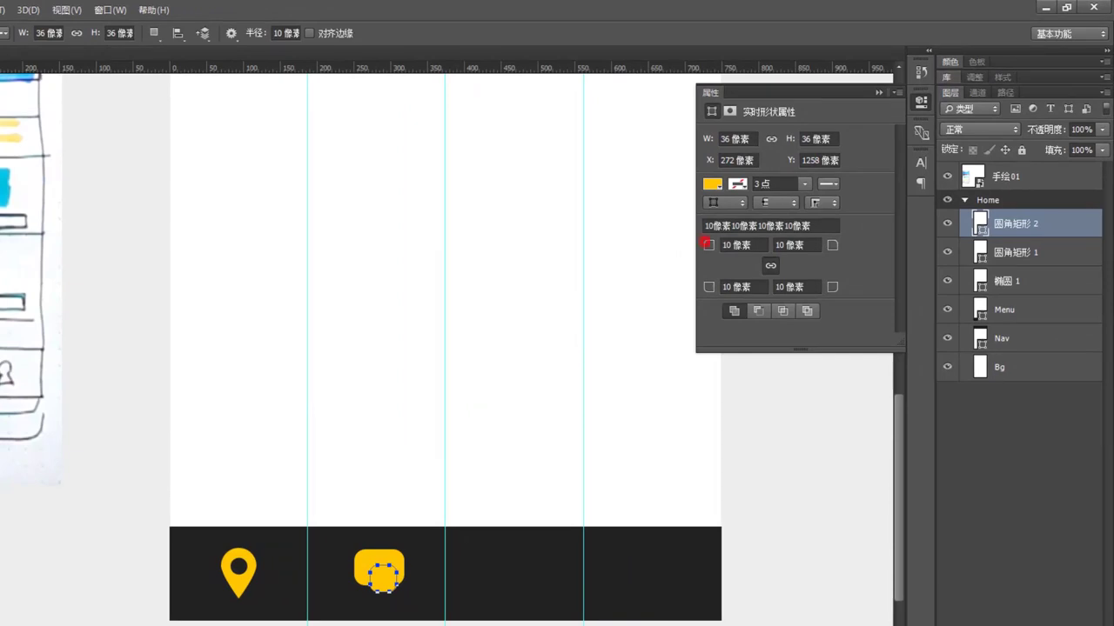
Step: Set the small rounded rectangle's corner radii to 5 px and rotate it into a diamond
left_click(707, 245)
type("5")
key("Return")
key("ctrl+t")
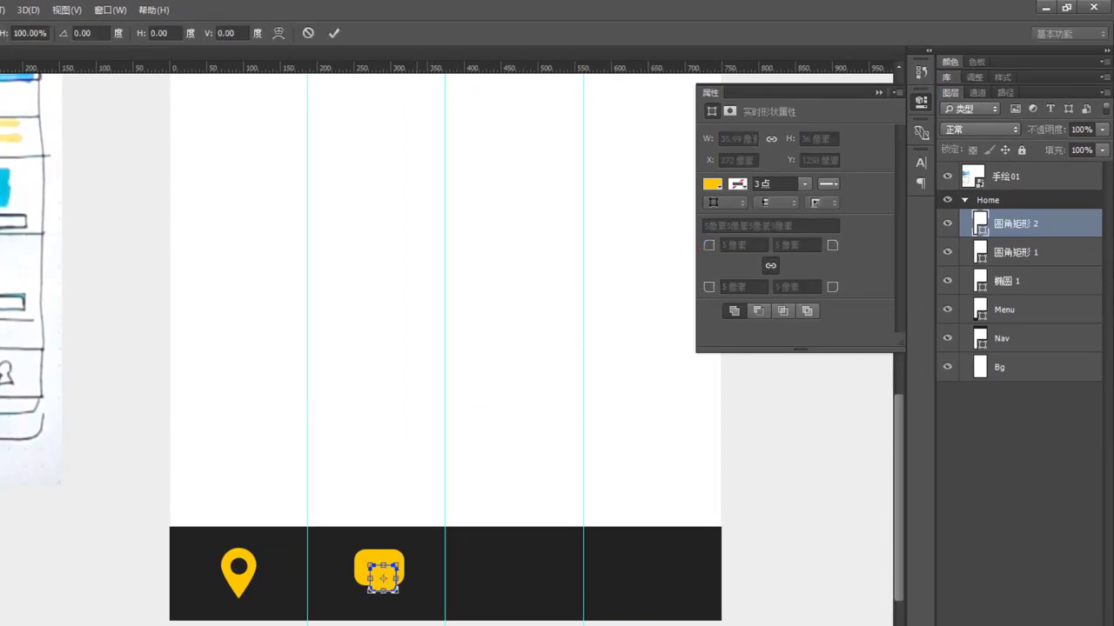
left_click_drag(407, 598, 420, 614)
key("Return")
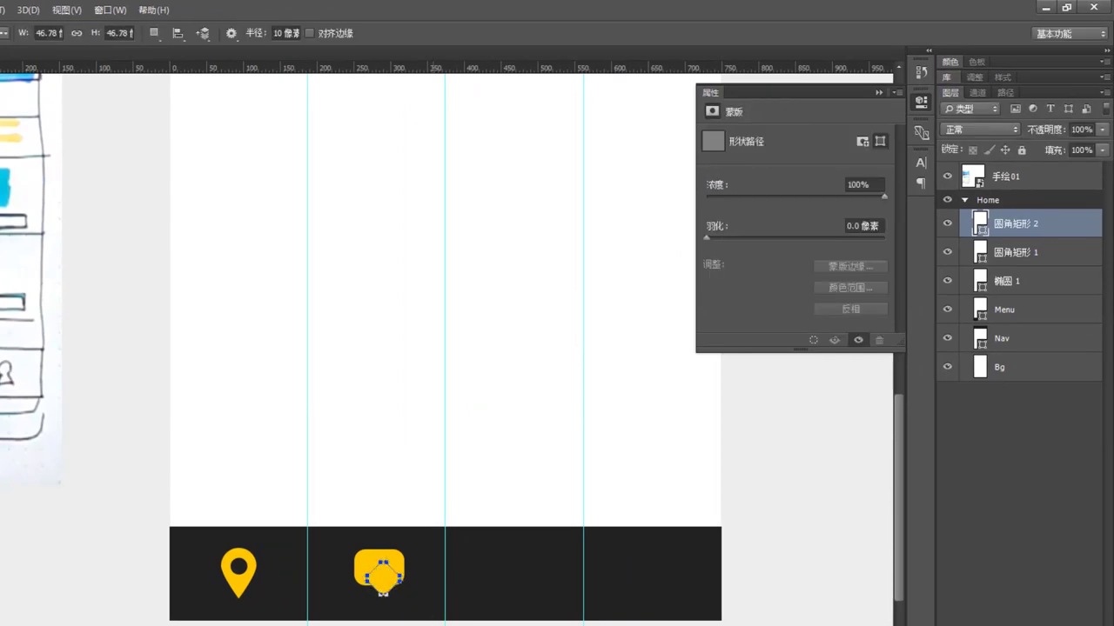
Step: Move the diamond until it is centred under the speech bubble's body, with its lower tip forming the tail
key("a")
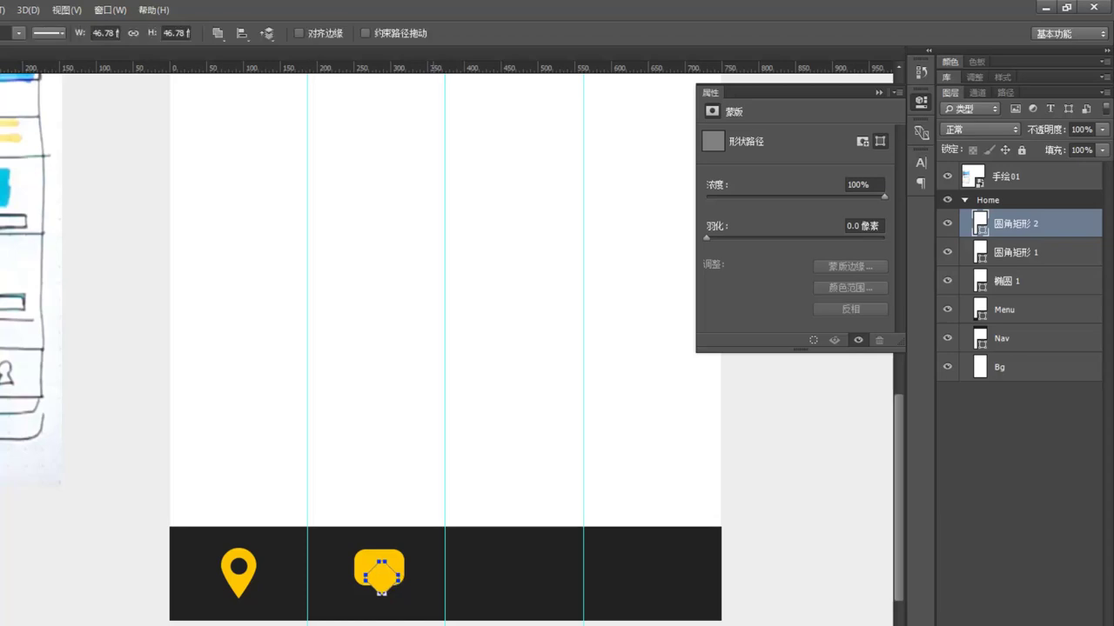
key("Return")
left_click_drag(381, 578, 379, 575)
key("v")
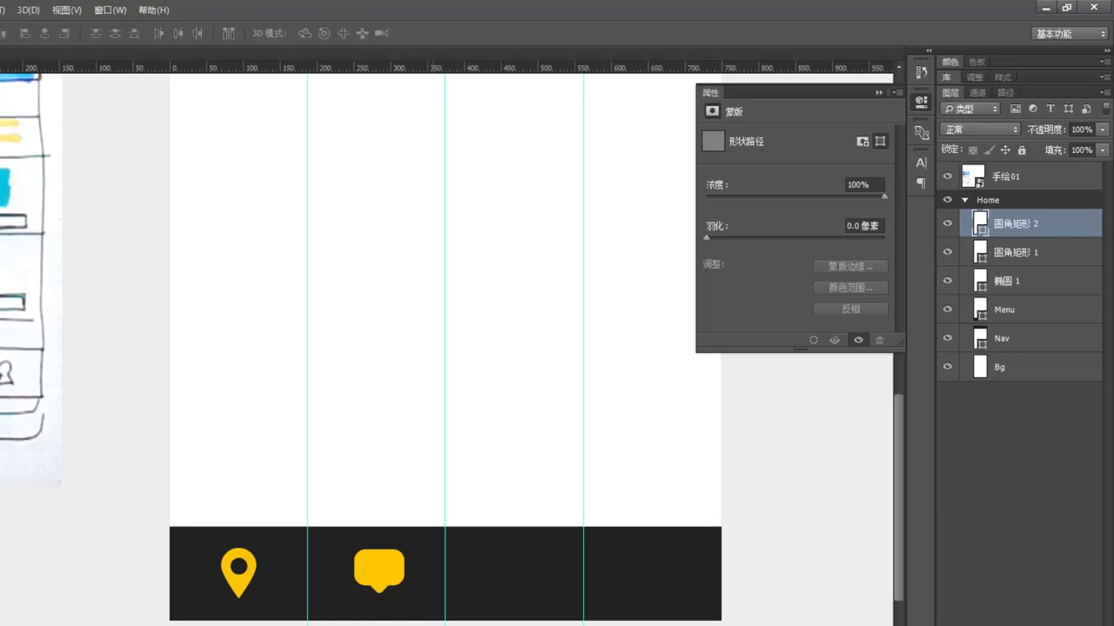
key("a")
key("Up")
key("Up")
key("v")
Step: Merge the bubble body and tail into one shape layer and nudge it to the middle of the second column
left_click(395, 558, "ctrl+shift")
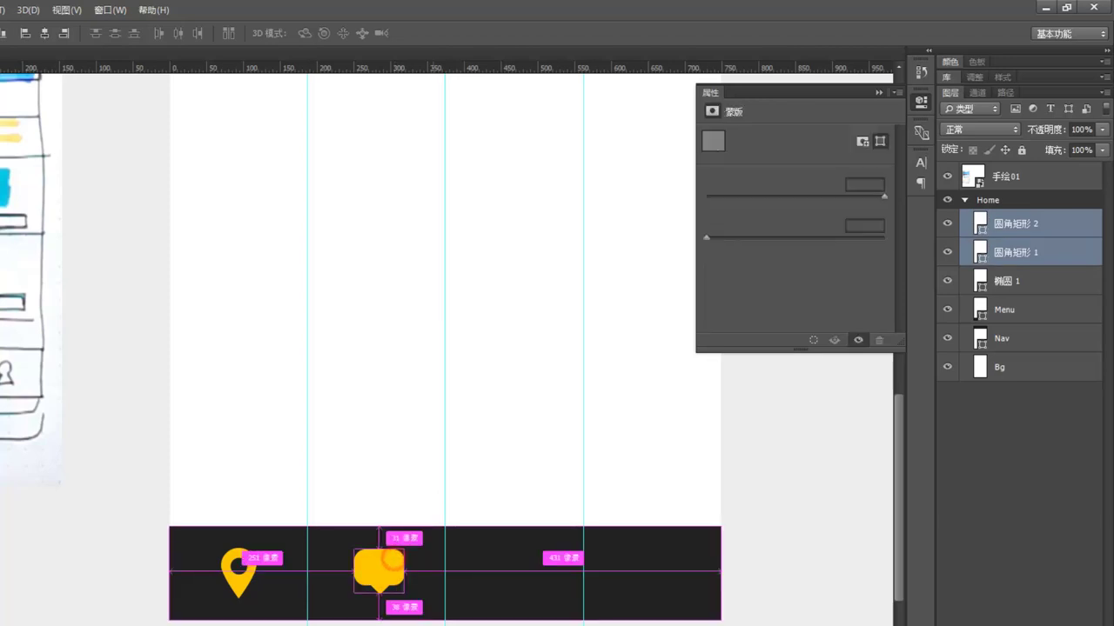
key("ctrl+e")
key("Down")
key("Left")
key("Left")
key("Left")
key("Down")
key("Down")
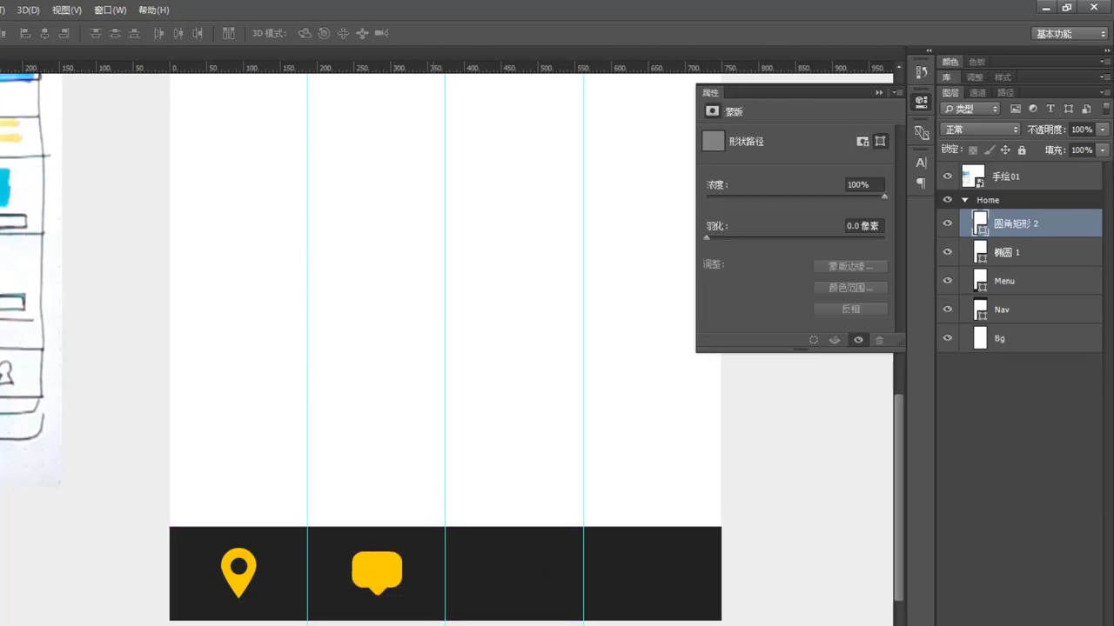
key("Right")
key("Down")
key("Down")
key("Left")
key("Left")
Step: Subtract a circle about 10 px in diameter from the left half of the speech bubble
key("u")
key("shift+u")
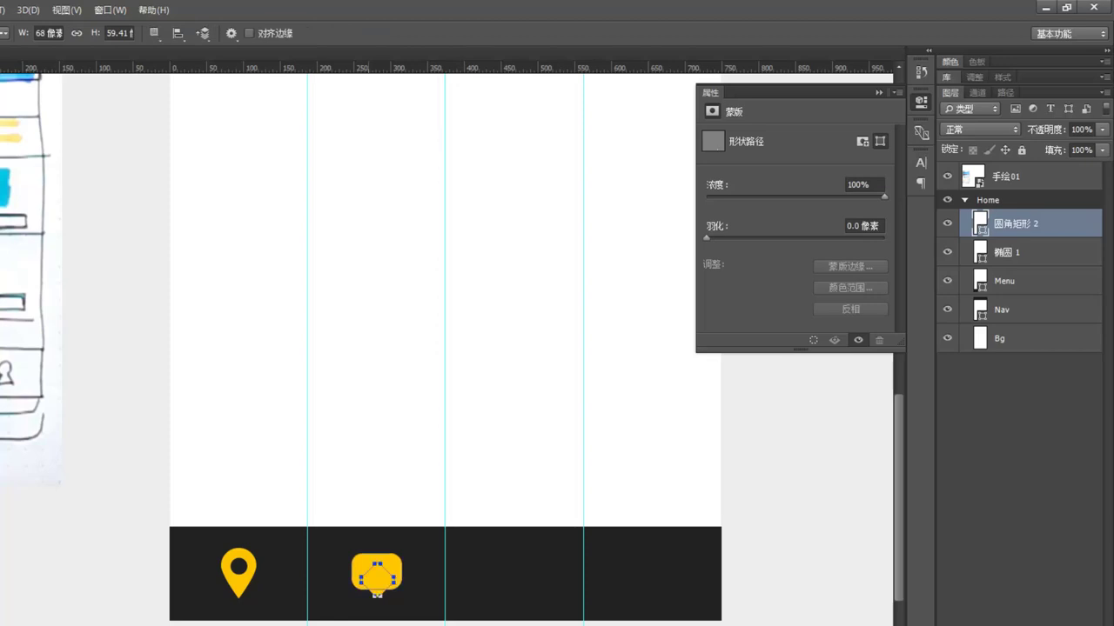
left_click_drag(362, 571, 371, 577)
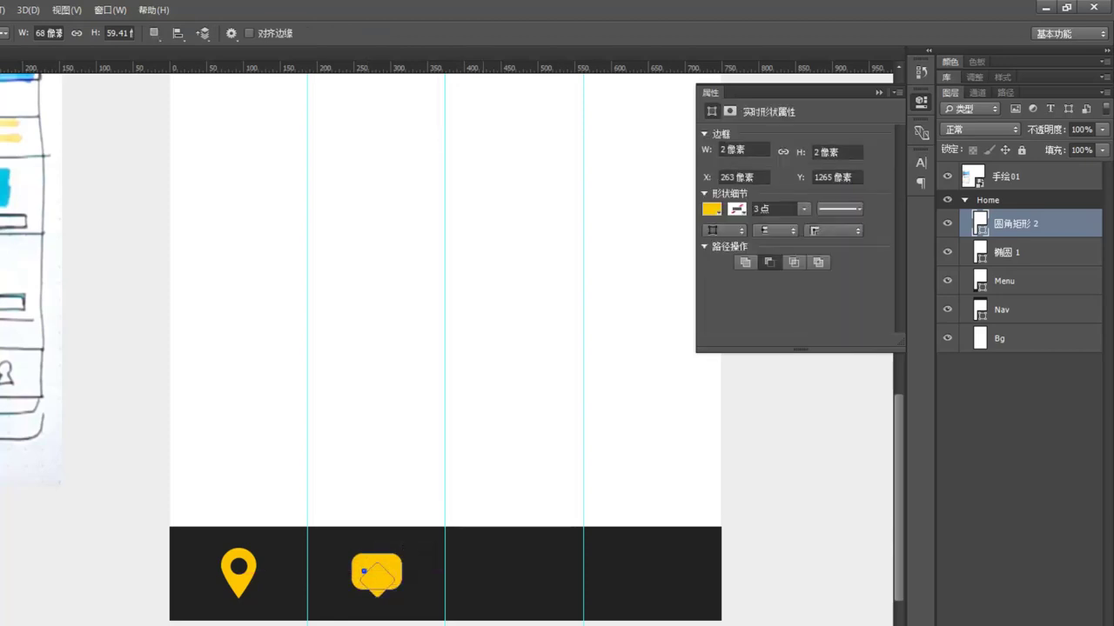
key("ctrl+z")
key("ctrl+plus")
key("ctrl+plus")
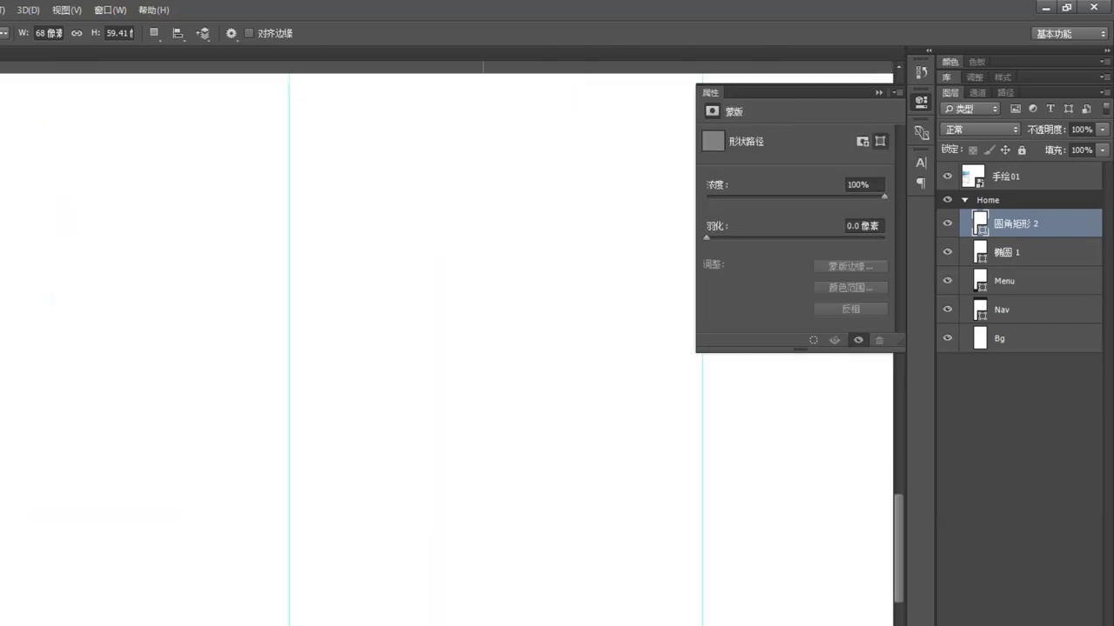
mouse_move(496, 576)
left_mouse_down()
mouse_move(361, 101)
mouse_move(364, 35)
left_mouse_up()
left_click_drag(332, 470, 339, 477)
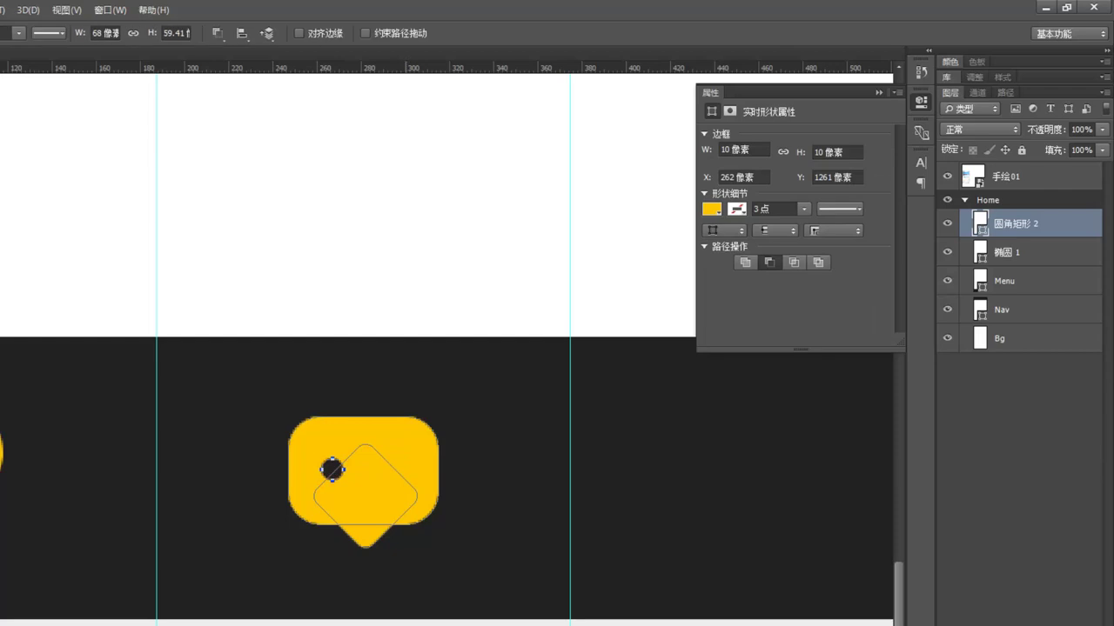
Step: Duplicate the round hole twice to the right at 15 px intervals, making a row of three dots
left_click(406, 497)
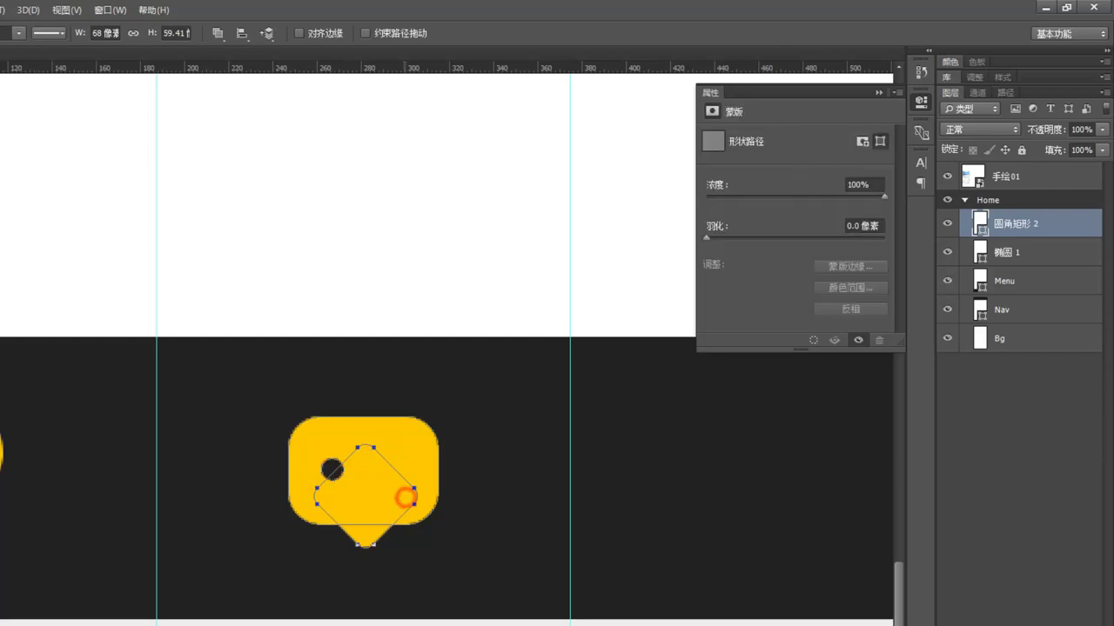
left_click(315, 467)
left_click(333, 469)
left_click(332, 470)
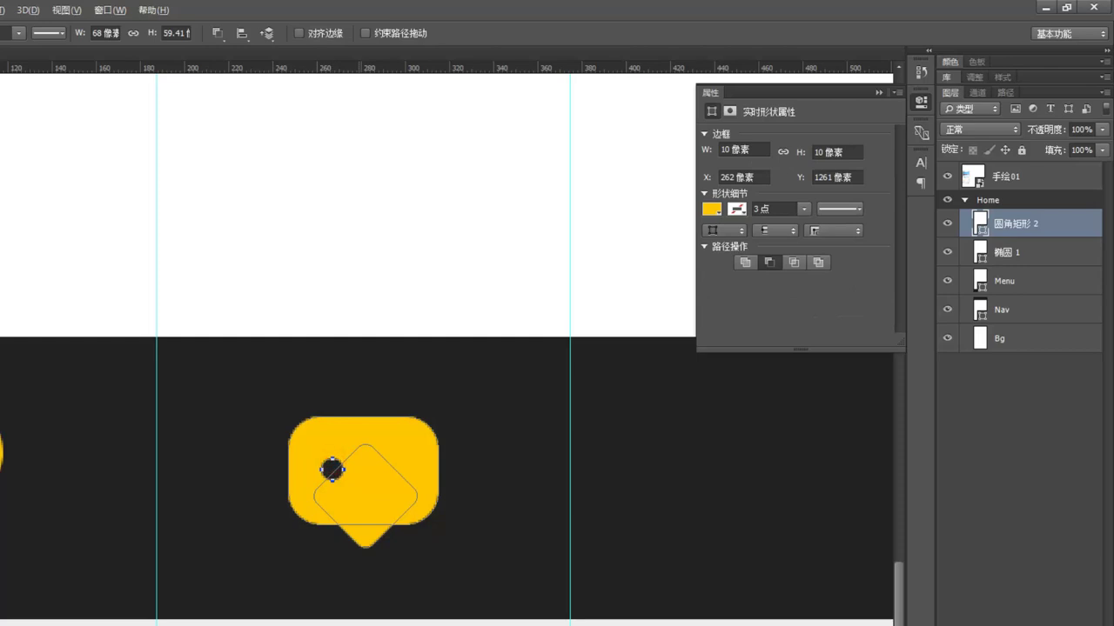
key("alt+shift+Right")
key("Right")
key("Right")
key("Right")
key("Right")
key("Right")
key("shift+alt+Right")
key("Right")
key("Right")
key("Right")
key("Right")
key("Right")
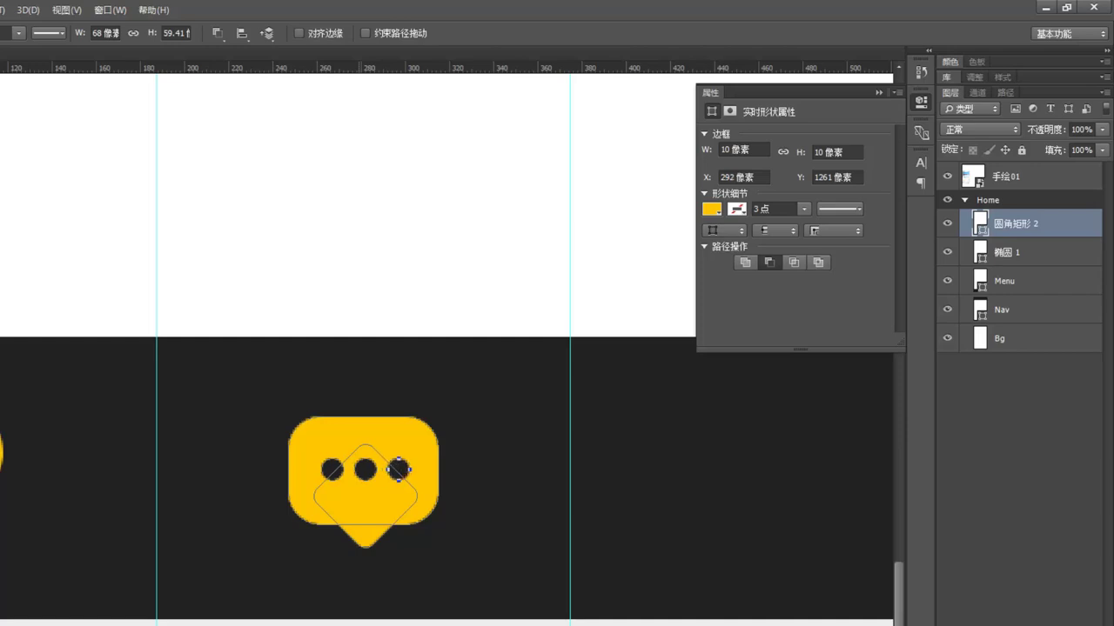
key("v")
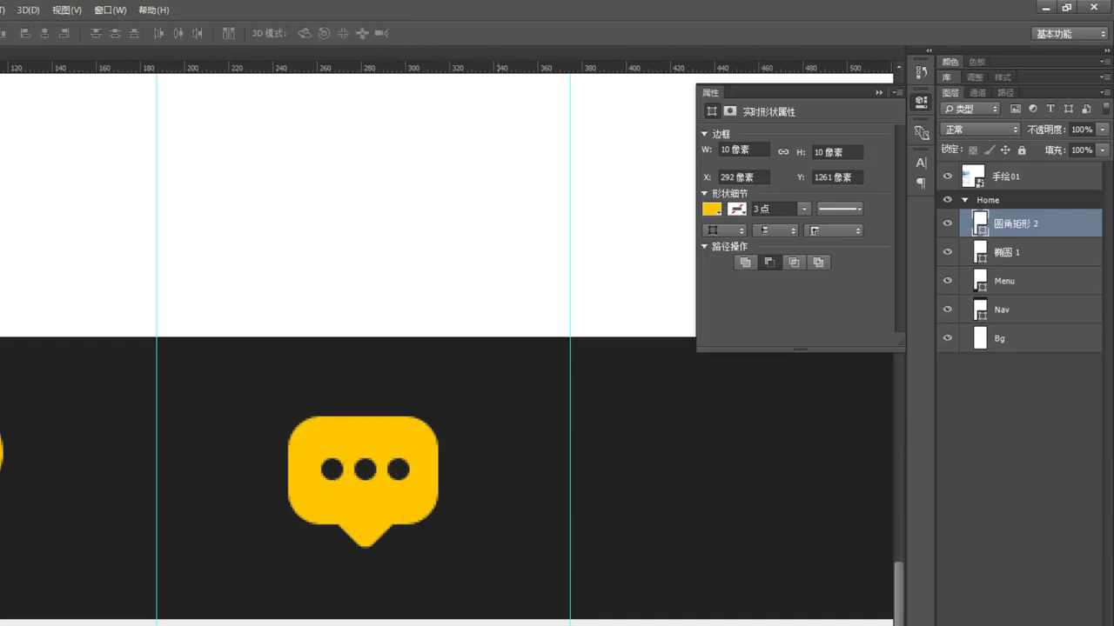
Step: Select all three dots in the speech bubble and nudge them 1 px left and 1 px down
key("ctrl+1")
key("a")
left_click(336, 437)
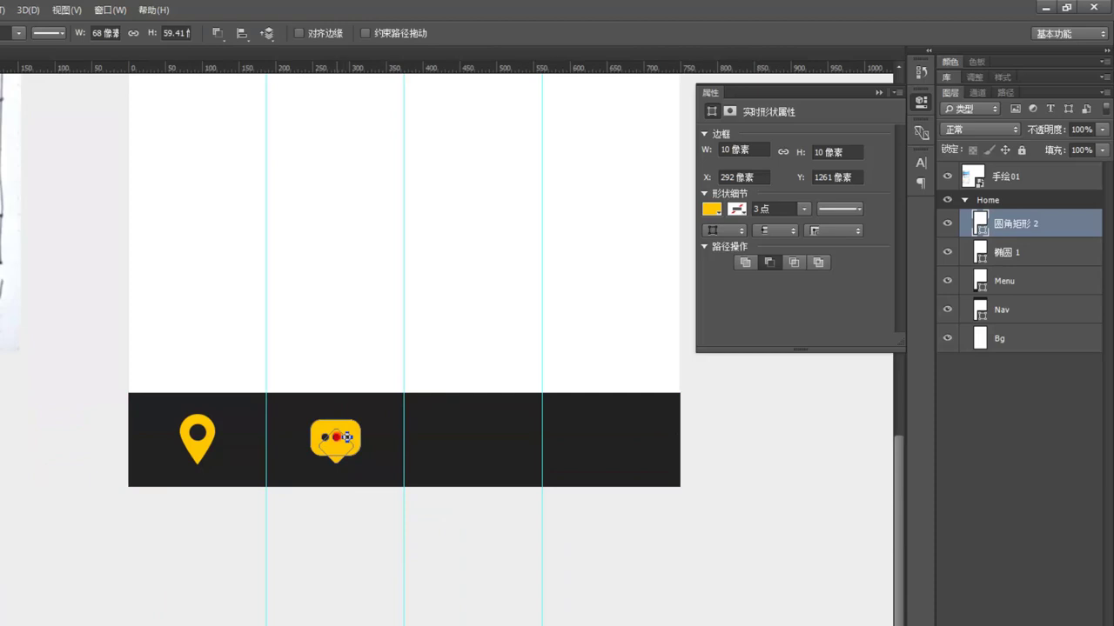
left_click(323, 438, "shift")
key("Left")
key("Down")
key("Left")
key("Right")
key("v")
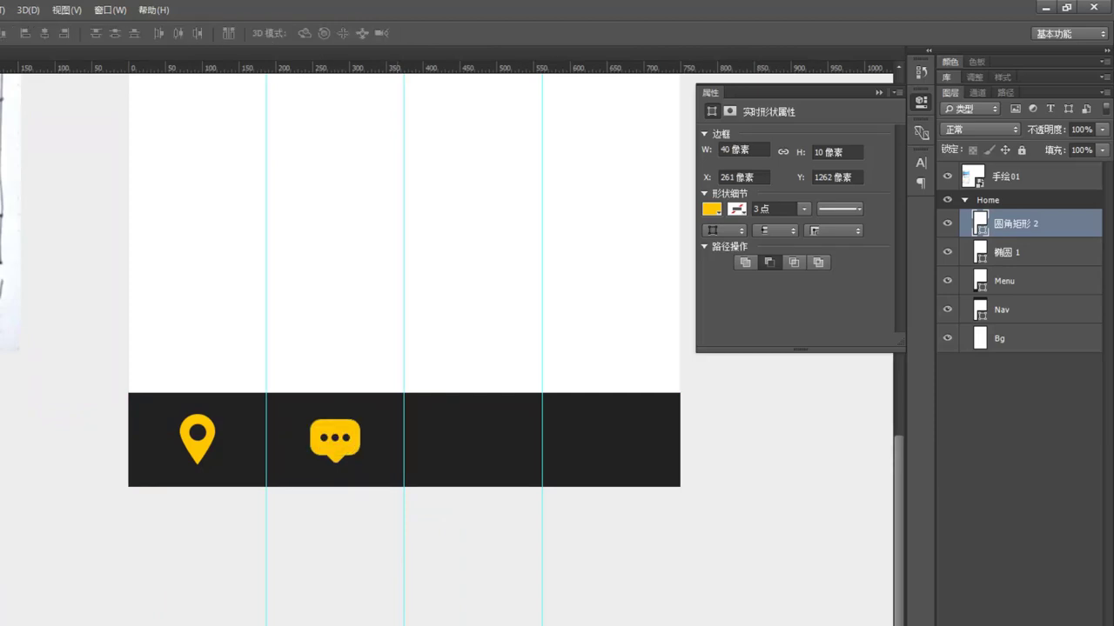
Step: Draw a circle about 39 px in diameter in the Menu bar's third column as the person's head
left_click_drag(470, 385, 396, 467)
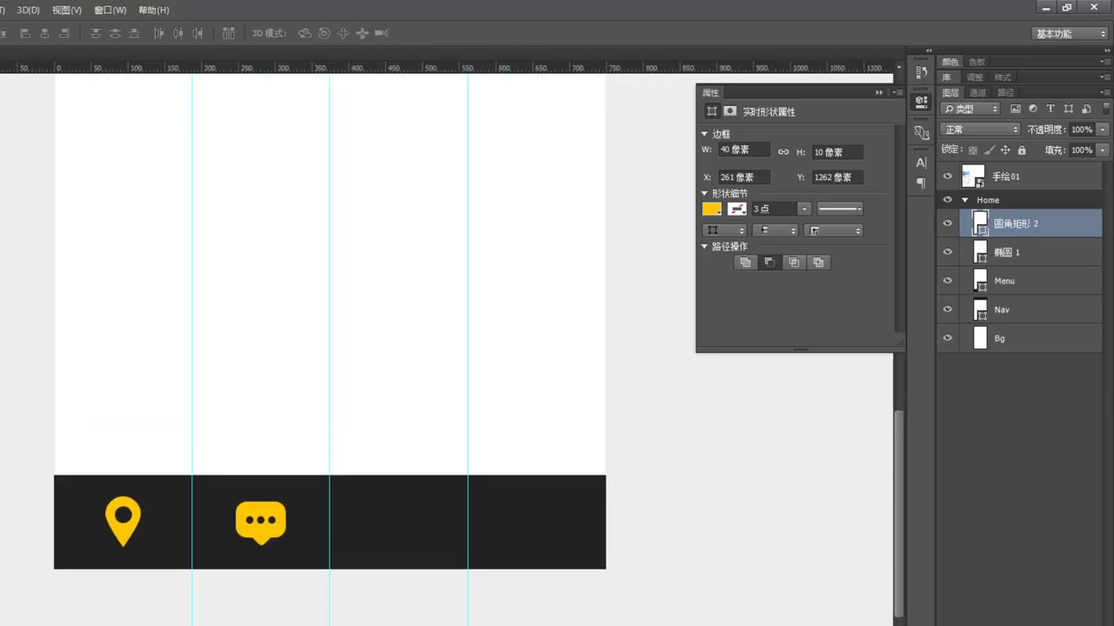
key("ctrl+t")
key("Return")
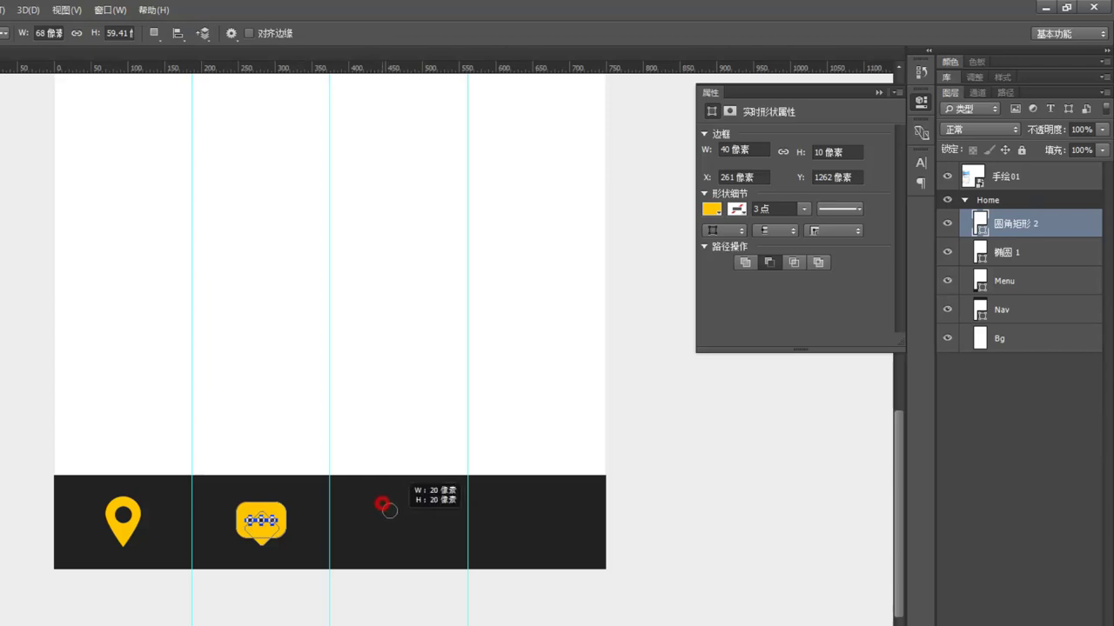
left_click_drag(381, 502, 414, 535)
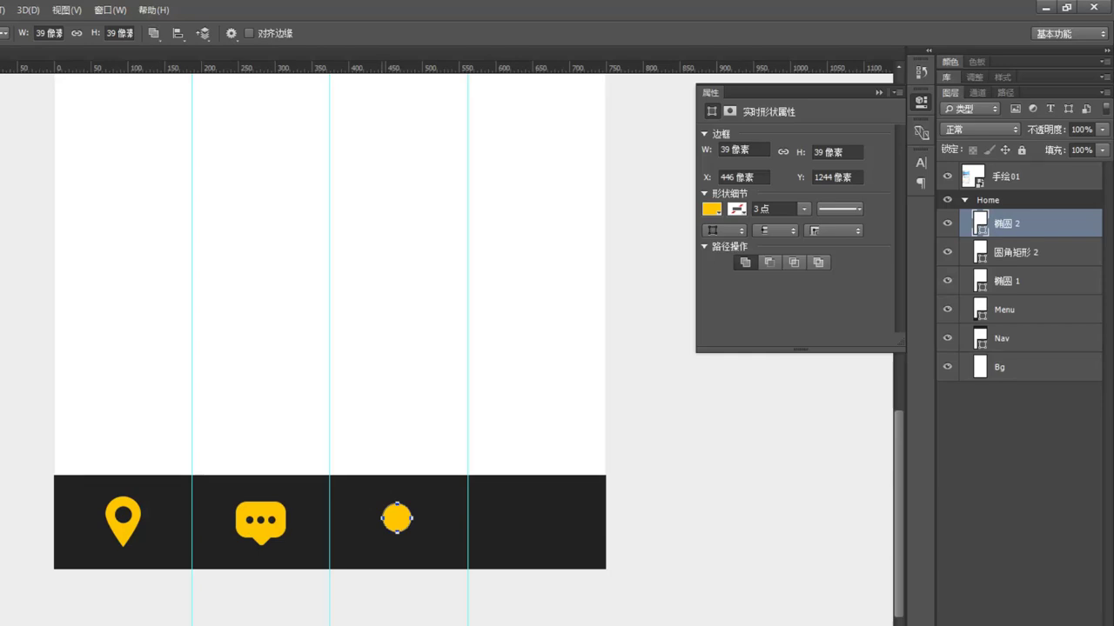
Step: Add a square about 28 px wide overlapping the head circle's lower part and rotate it into a diamond
left_click_drag(381, 523, 404, 548)
key("v")
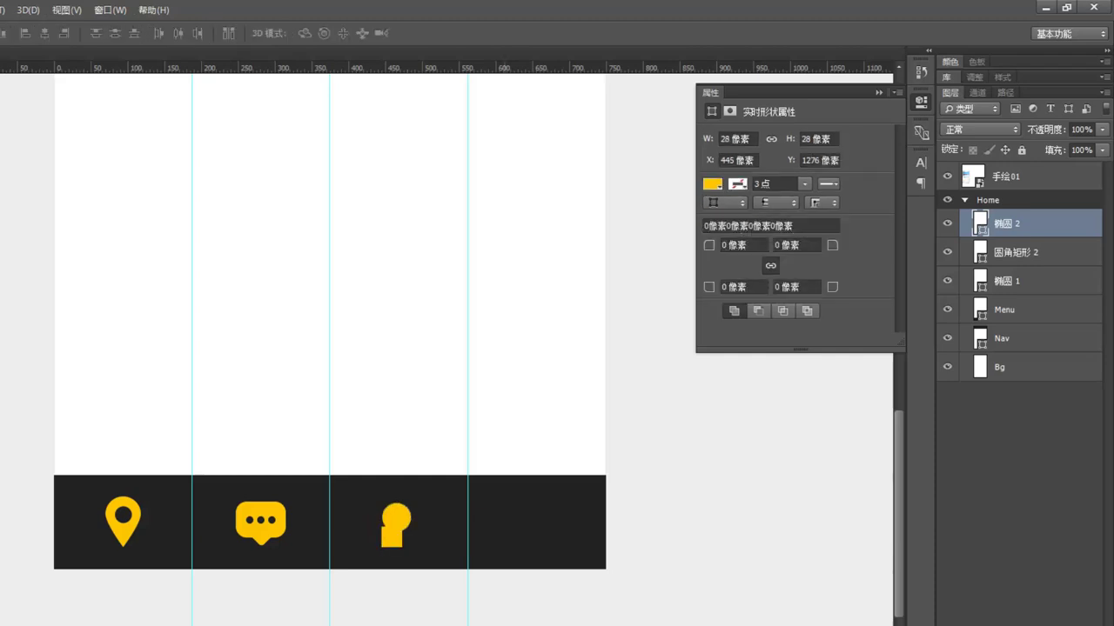
key("ctrl+plus")
left_click_drag(510, 549, 517, 561)
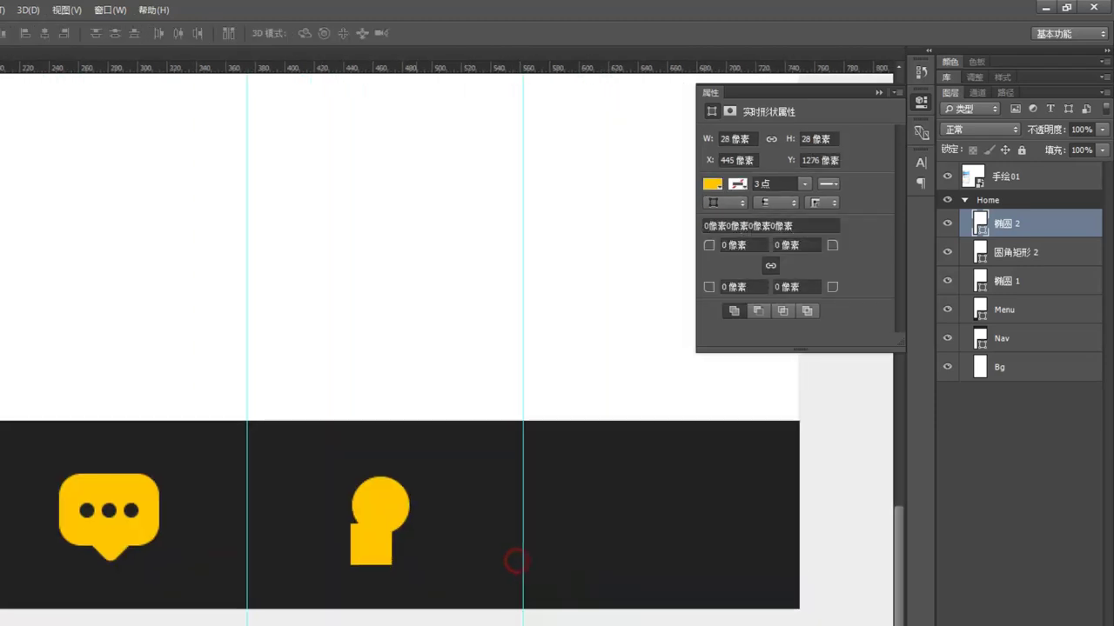
key("ctrl+t")
left_click_drag(383, 557, 442, 522)
key("Return")
Step: Centre the diamond beneath the head circle and delete its bottom anchor point to leave a triangular body
key("shift+Right")
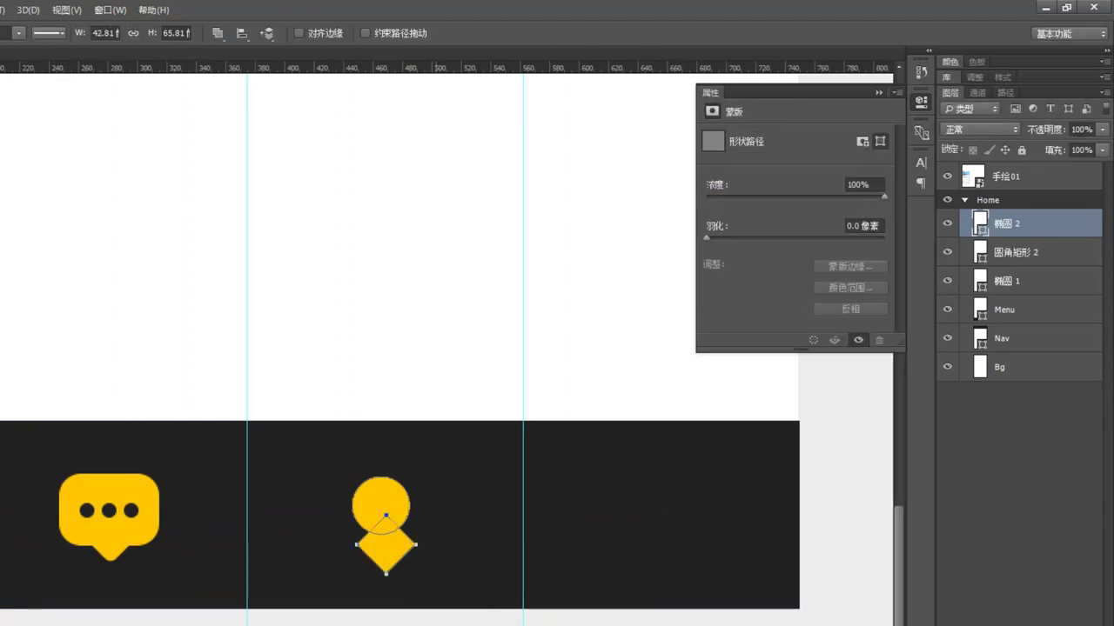
key("Down")
key("Down")
key("Left")
key("Left")
key("Left")
key("Left")
key("p")
left_click(380, 576)
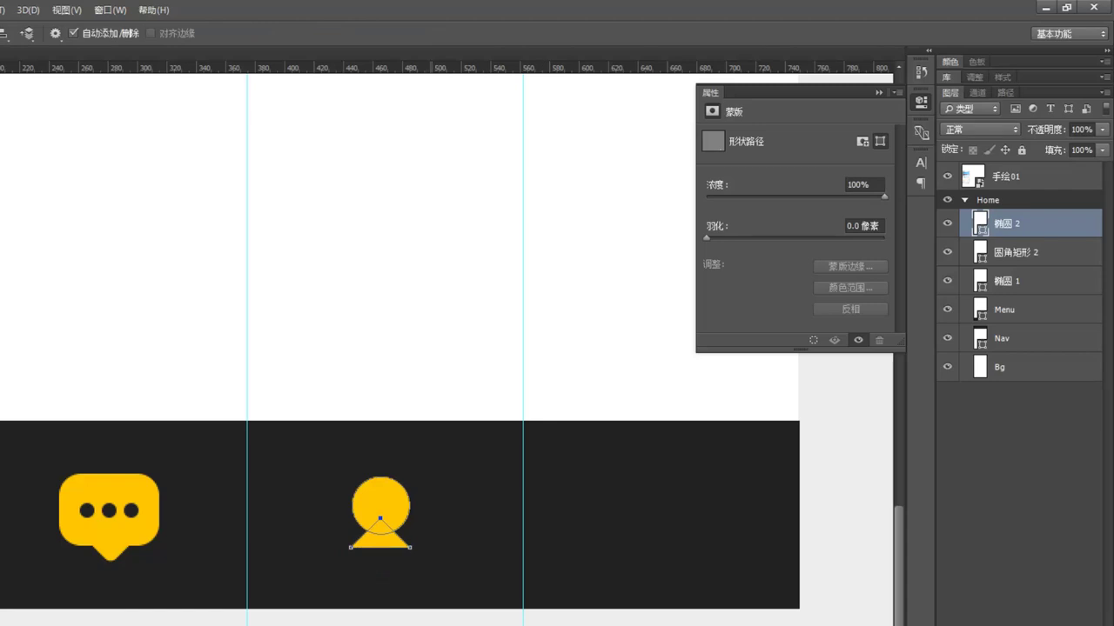
Step: Move the triangular body 4 px down and stretch its top upward into the head circle
key("a")
key("Down")
key("Down")
key("Down")
key("Down")
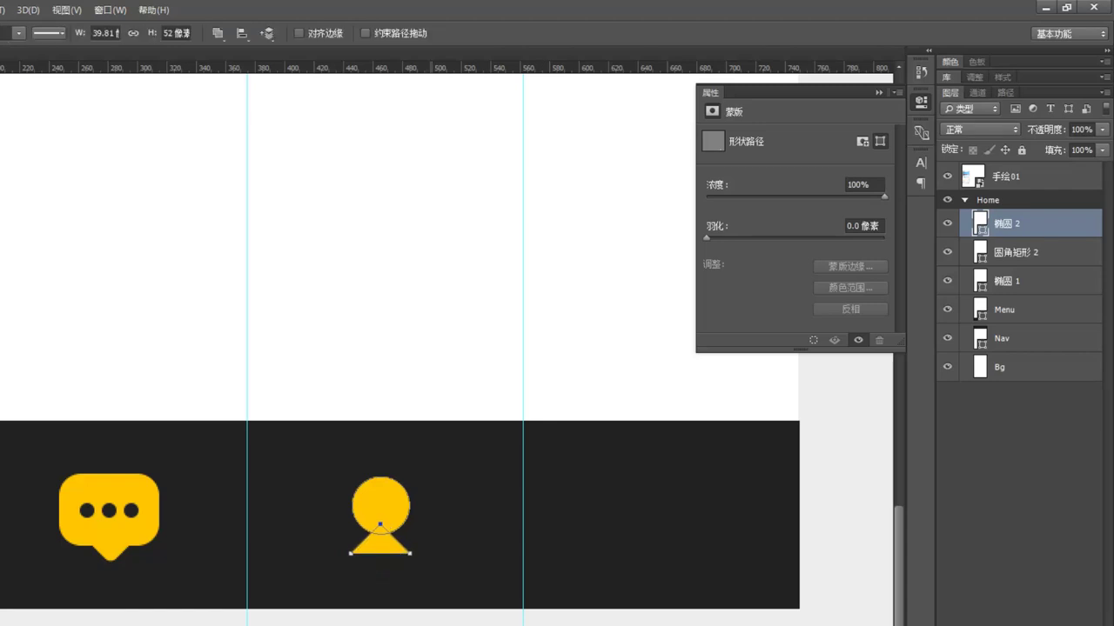
key("v")
key("a")
key("ctrl+t")
left_click_drag(381, 524, 381, 517)
key("Return")
key("v")
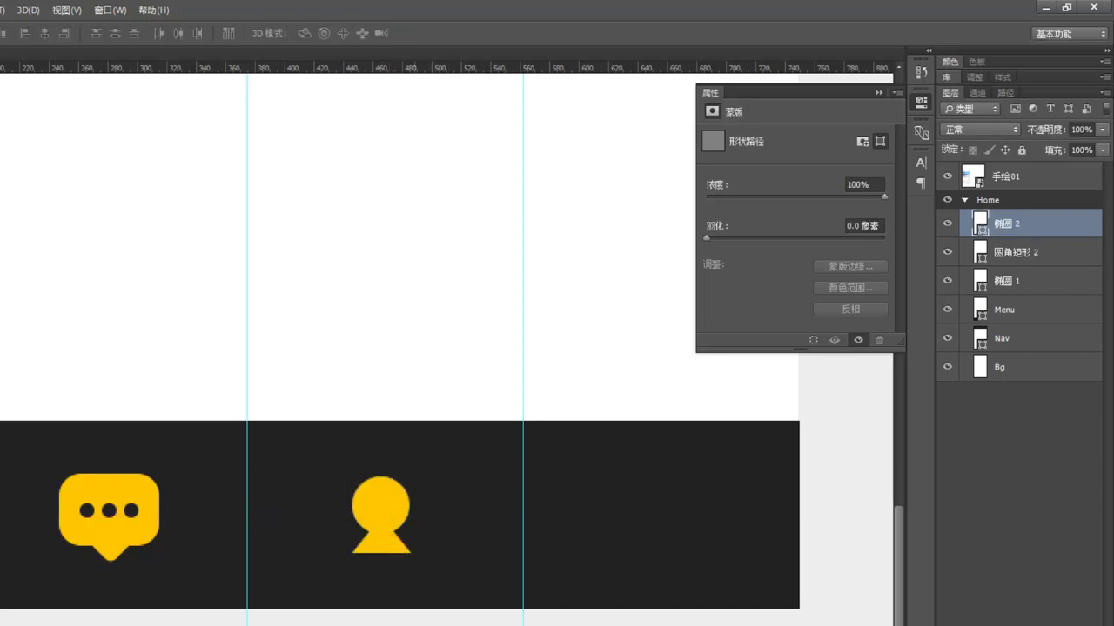
Step: Shift the person icon 6 px to the left within the third column
left_click_drag(174, 435, 780, 524)
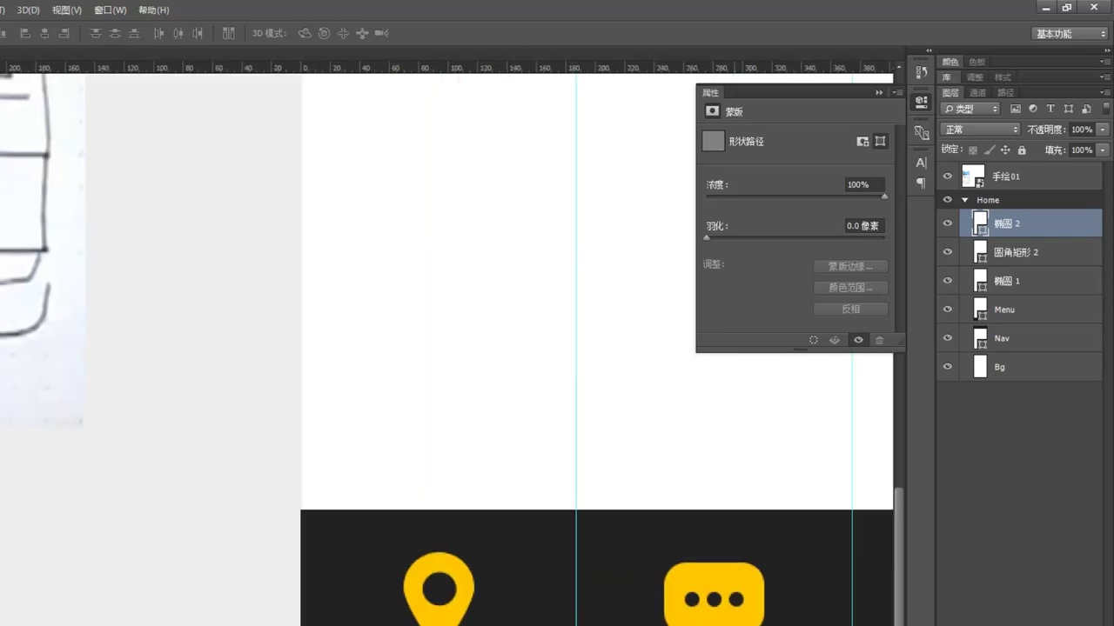
scroll(736, 507, "right", 10)
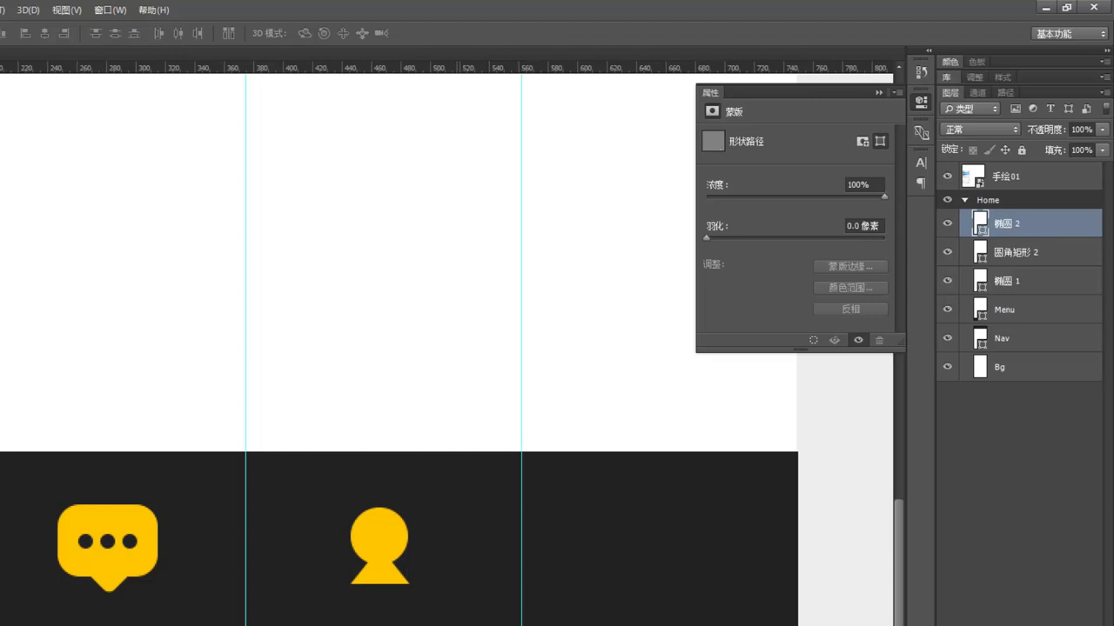
key("Left")
key("Left")
key("Left")
key("Left")
key("Left")
key("Left")
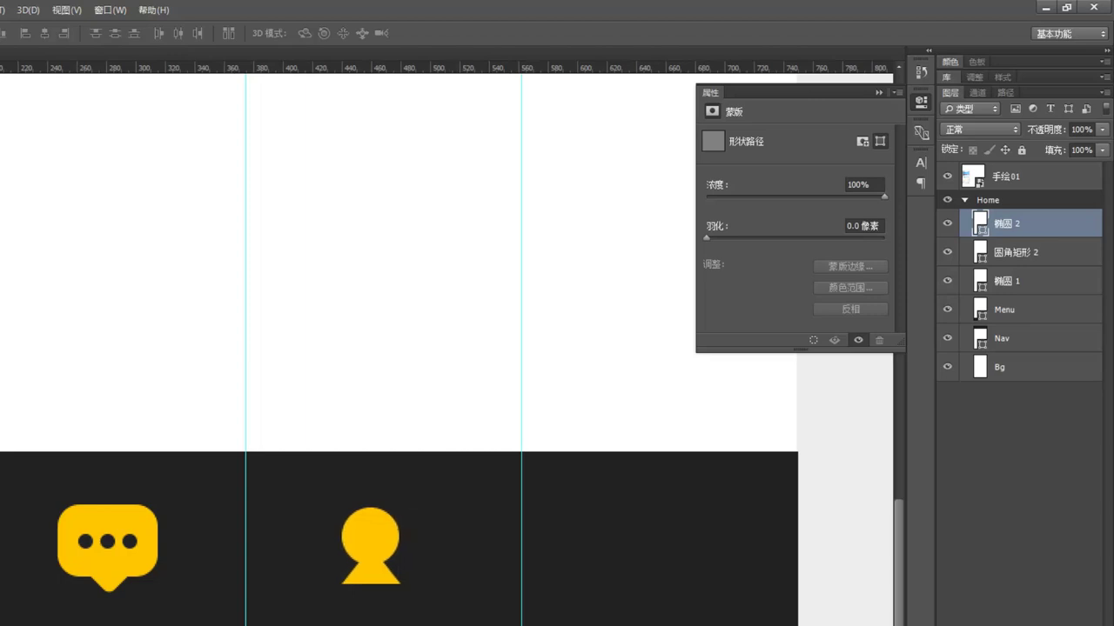
Step: Draw a 26 by 8 px rounded bar with 4 px corners beside the person icon, and place a 28 px wide copy below it
key("u")
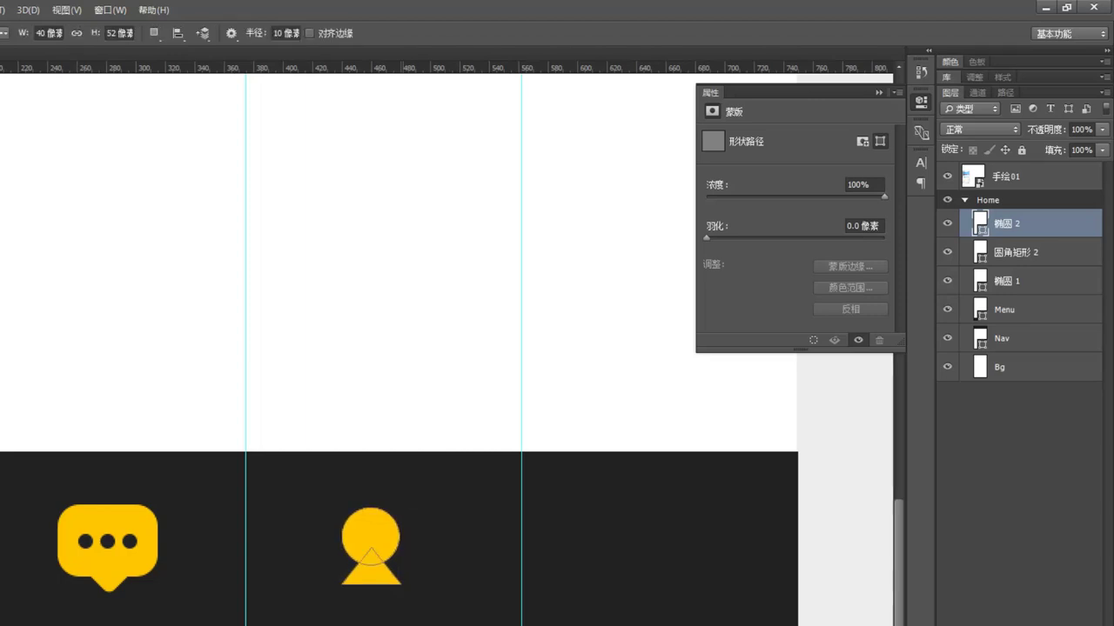
left_click_drag(408, 525, 424, 549)
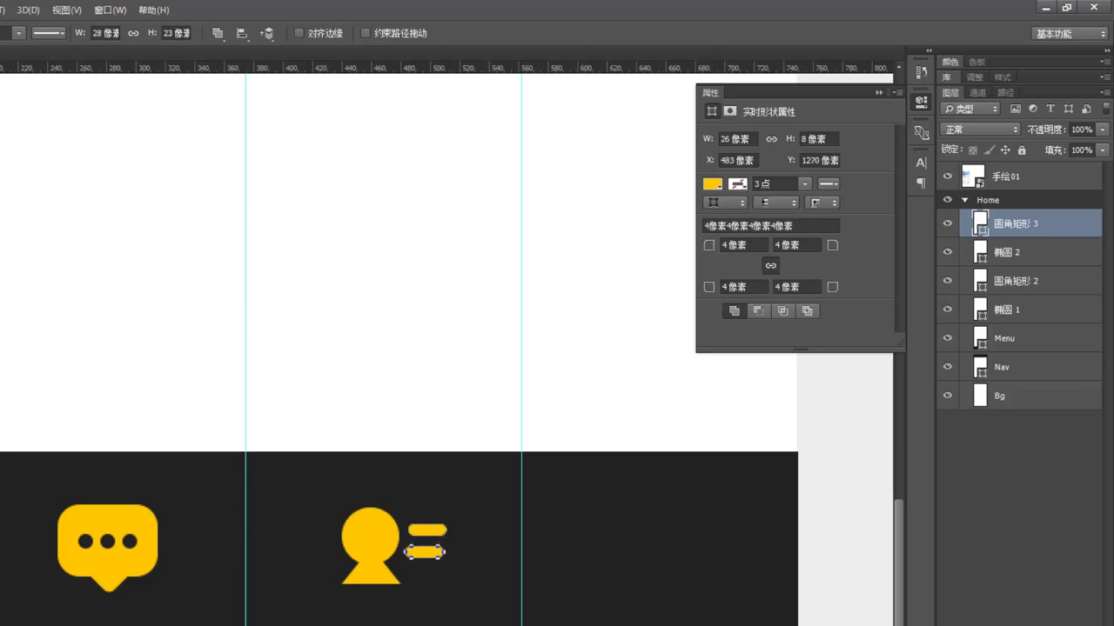
left_click_drag(733, 138, 721, 139)
type("30")
key("Return")
left_click(725, 139)
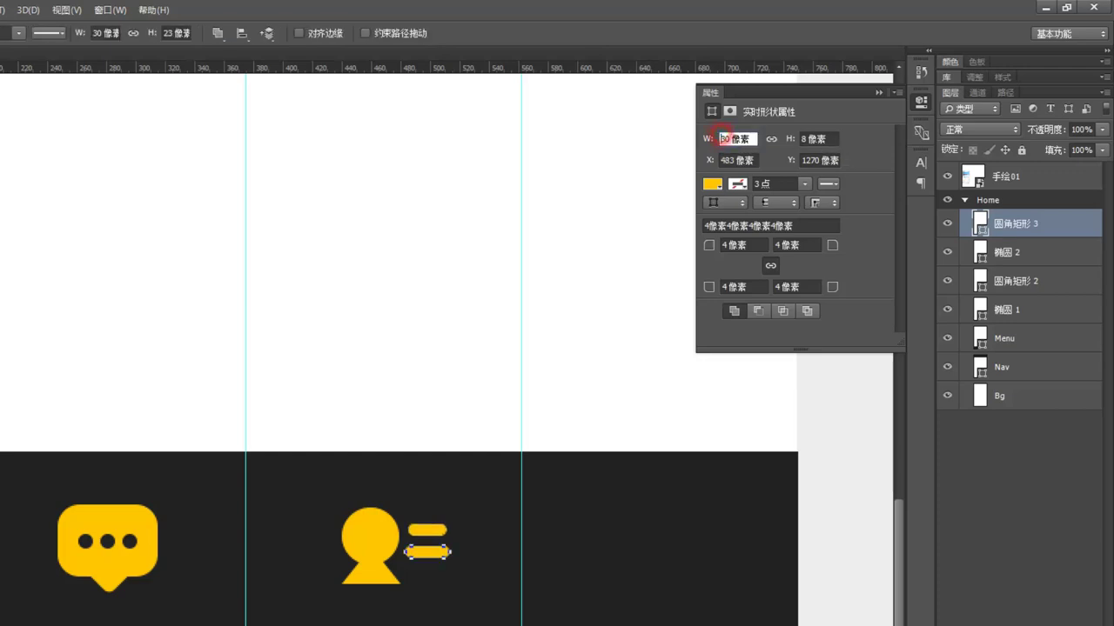
type("28")
key("Return")
key("v")
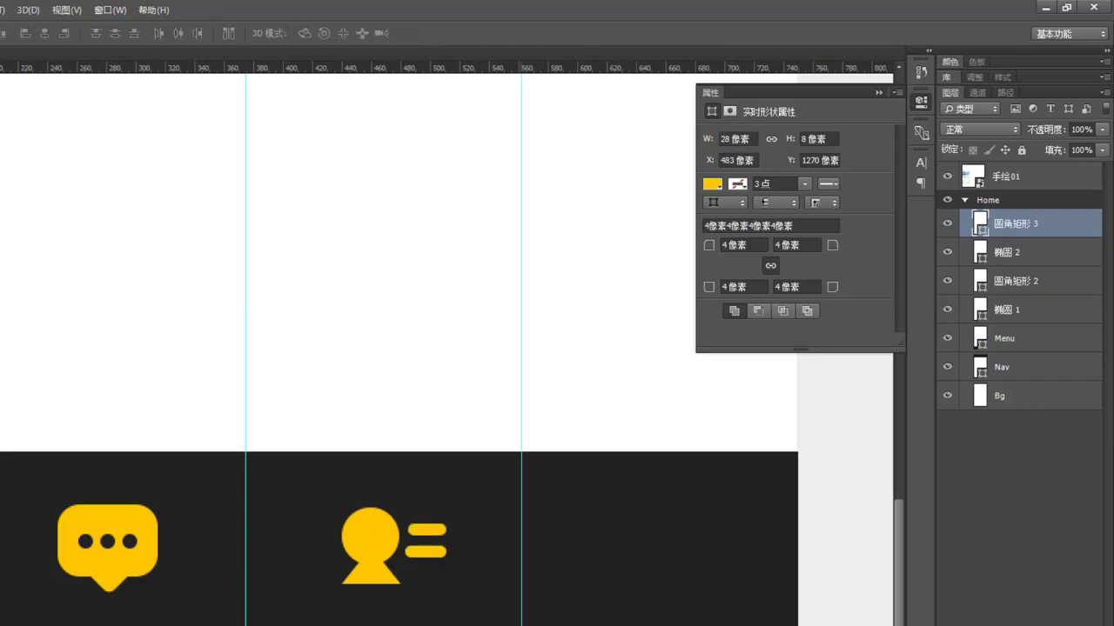
Step: Duplicate the upper 26 px bar and move the copy 28 px down as the third bar
key("a")
left_click(433, 530)
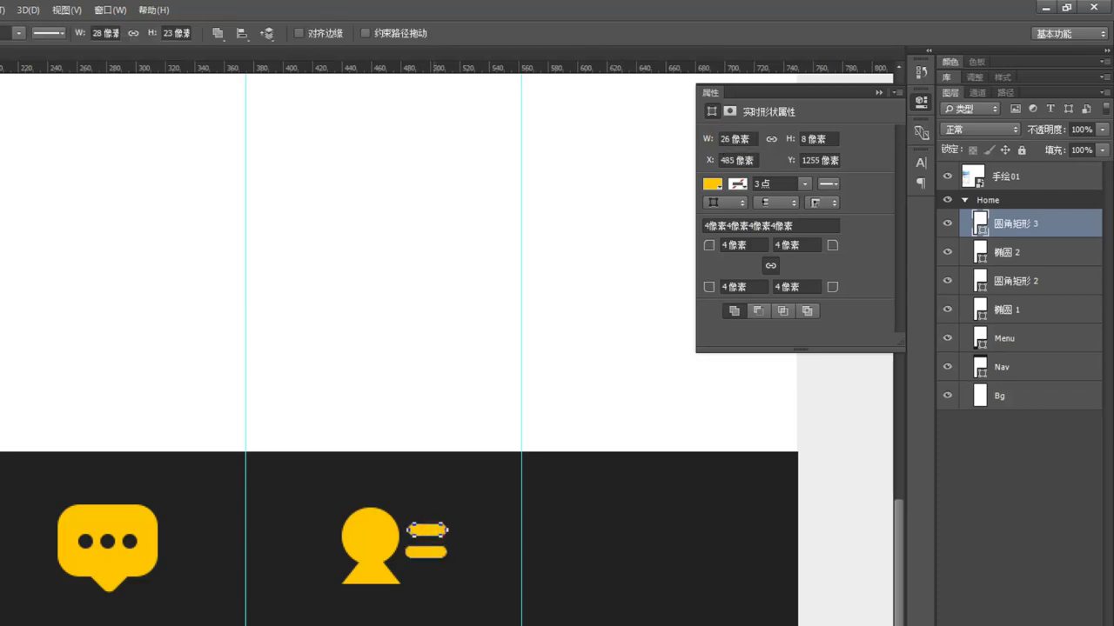
key("ctrl+c")
key("ctrl+v")
key("shift+Down")
key("shift+Down")
key("shift+Down")
key("Up")
key("Up")
key("v")
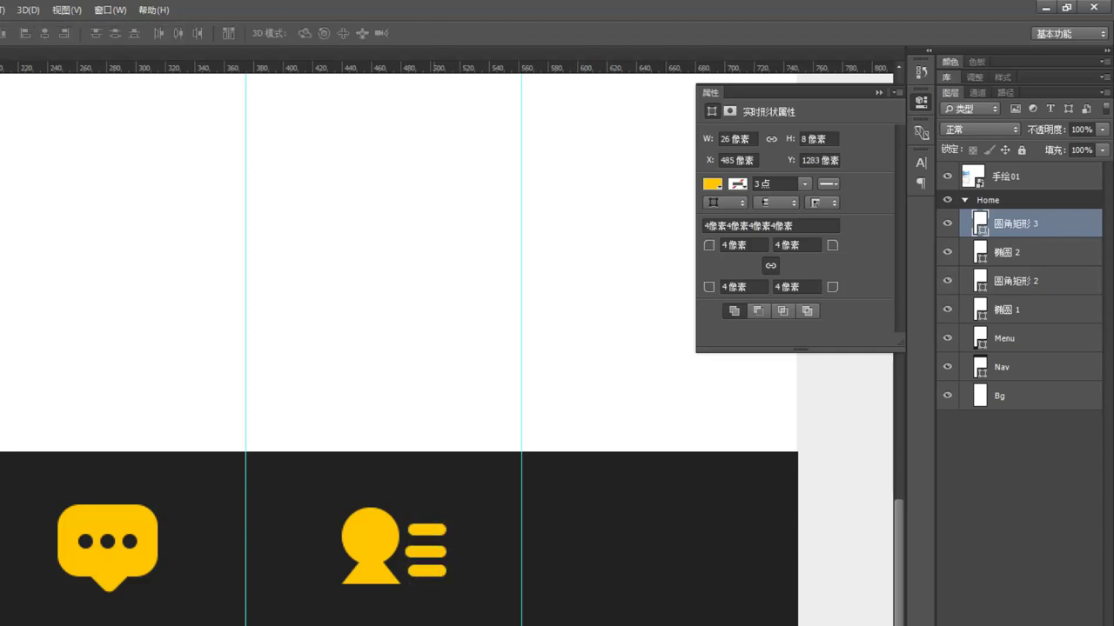
key("ctrl+plus")
left_click_drag(484, 557, 453, 509)
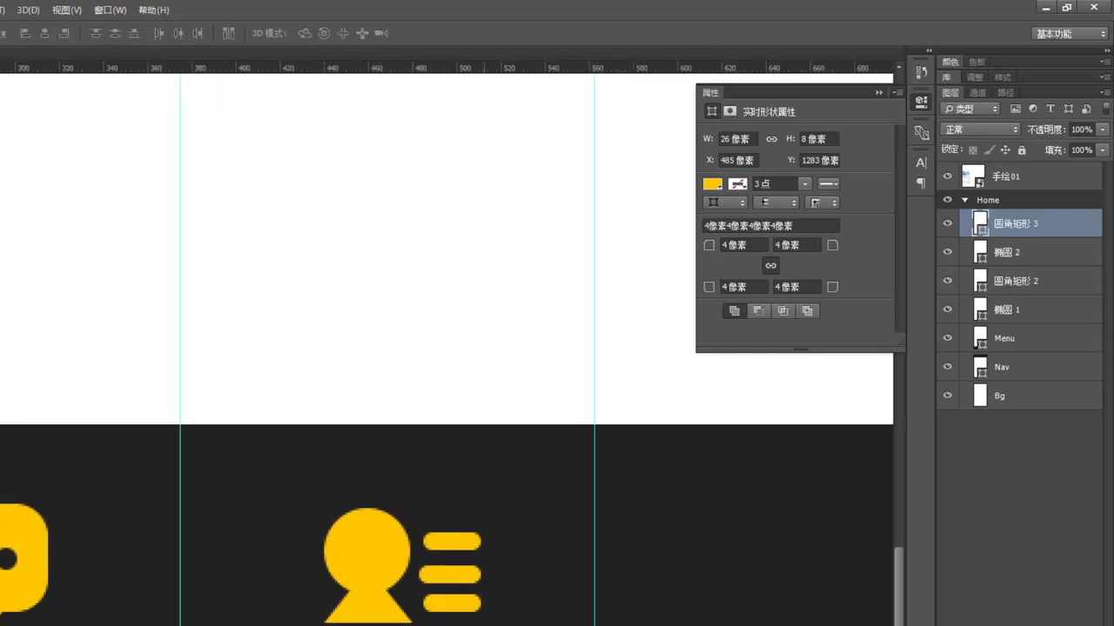
Step: Nudge the lowest bar 1 px down, and shift all three bars beside the person icon 1 px up
key("a")
key("Down")
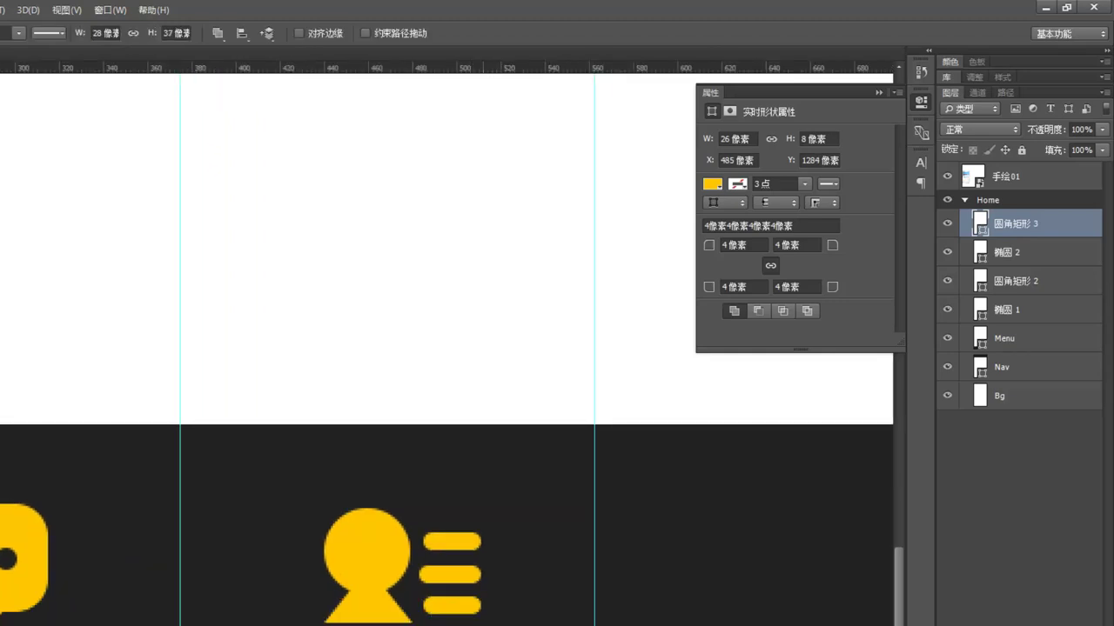
key("v")
key("a")
left_click_drag(495, 511, 451, 620)
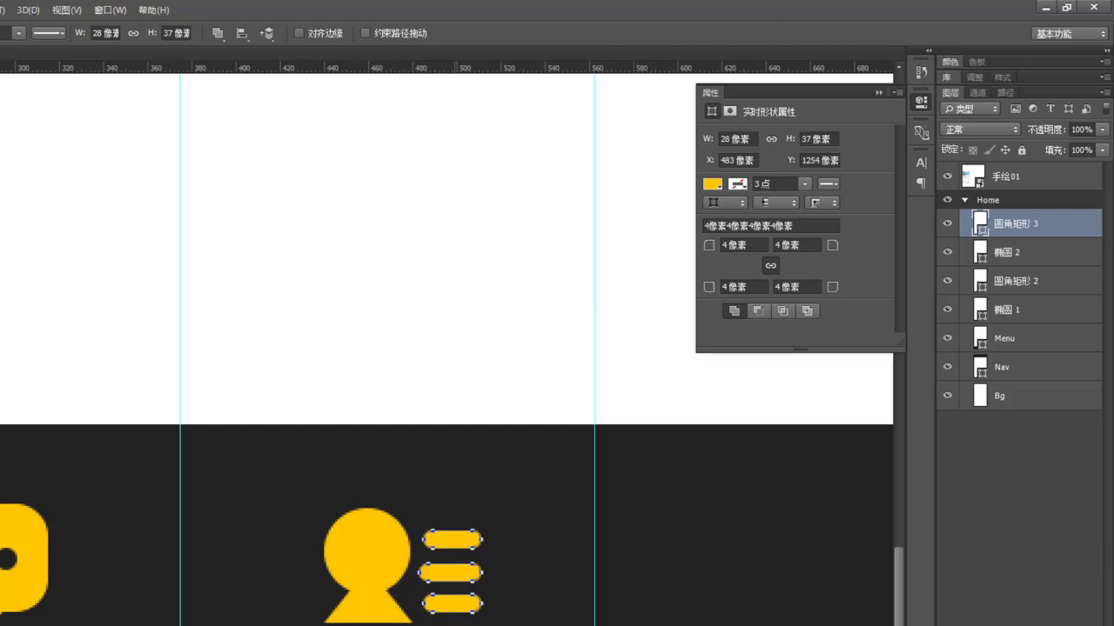
key("v")
key("ctrl+1")
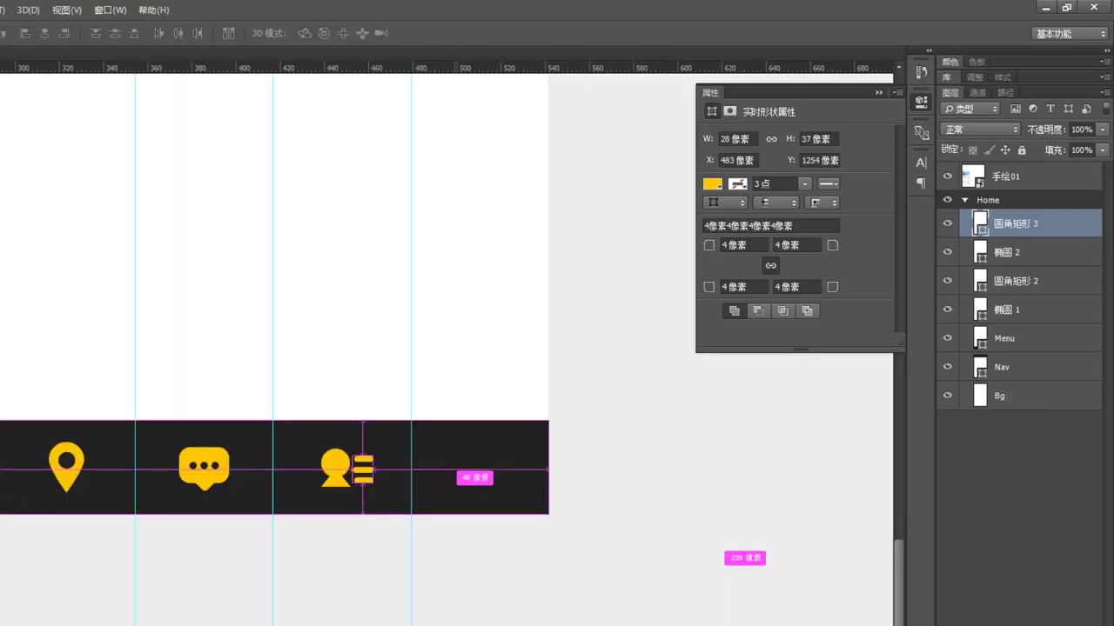
Step: Merge the three-bar shape and the person shape in the third column into one shape layer
mouse_move(204, 373)
left_mouse_down()
mouse_move(348, 487)
mouse_move(353, 550)
mouse_move(219, 421)
left_mouse_up()
mouse_move(346, 490)
left_mouse_down()
mouse_move(354, 514)
mouse_move(363, 490)
left_mouse_up()
key("ctrl+z")
left_click(347, 509, "shift")
key("ctrl+z")
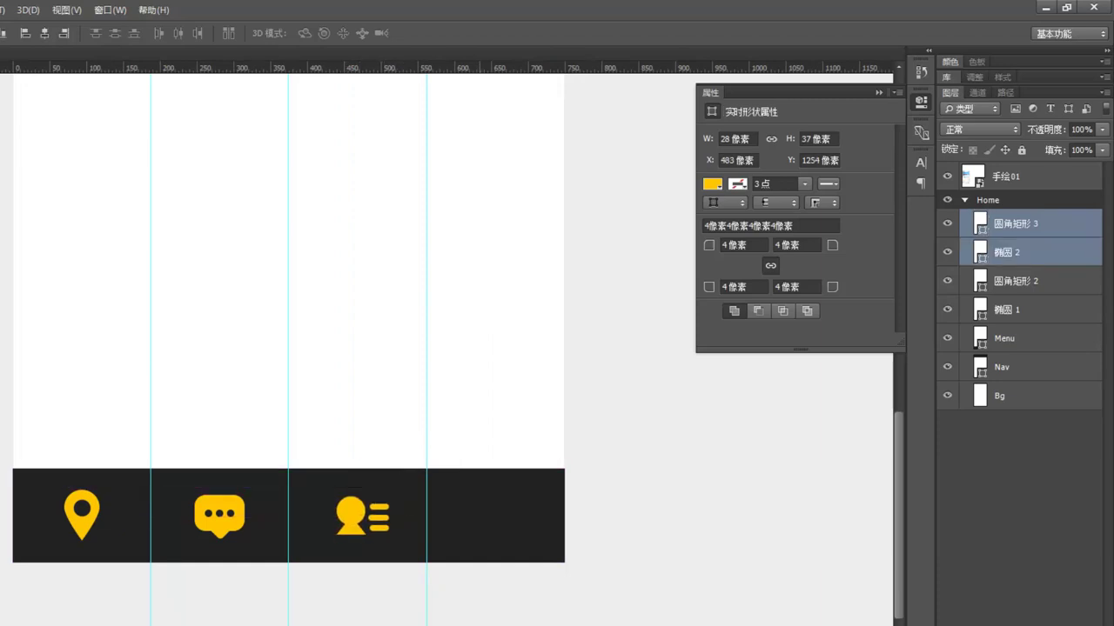
key("ctrl+e")
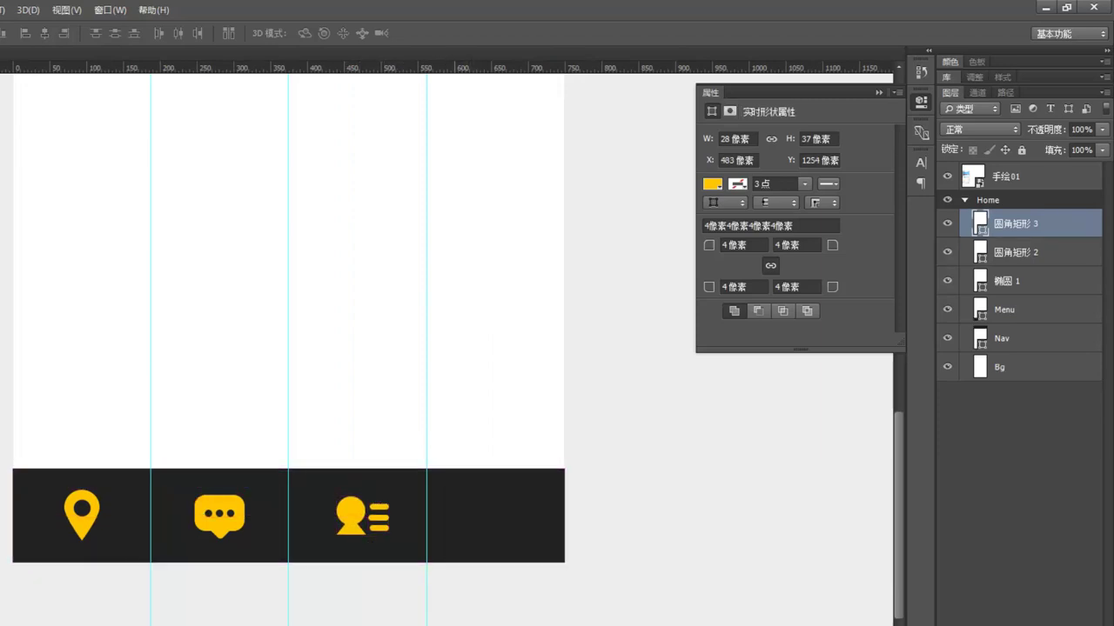
Step: Duplicate the contacts icon into the fourth column, remove the copy's three bars, and nudge the remaining person icon left
left_click_drag(353, 515, 498, 515)
key("a")
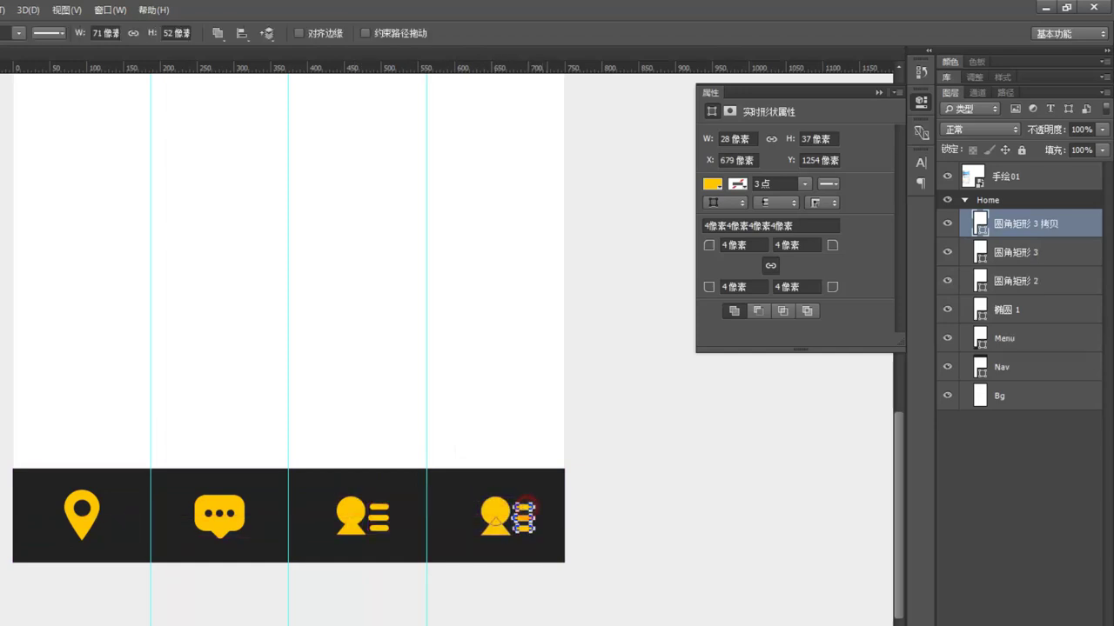
key("Delete")
key("v")
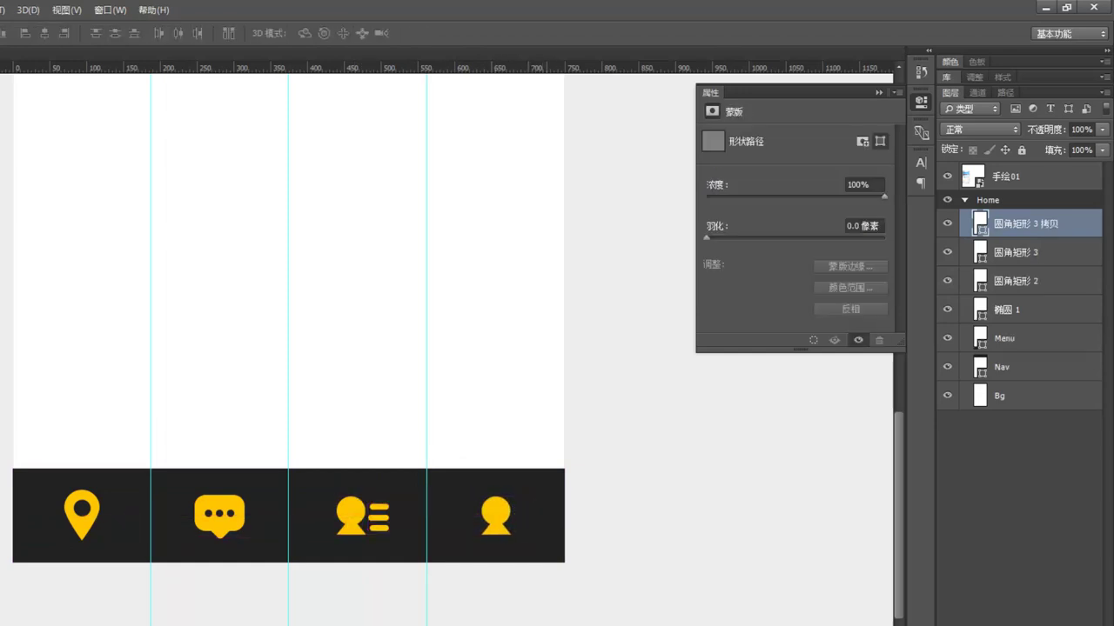
key("Left")
Step: Add the title text "Hichat" to the dark navigation bar of the Home artboard
left_click_drag(447, 417, 517, 486)
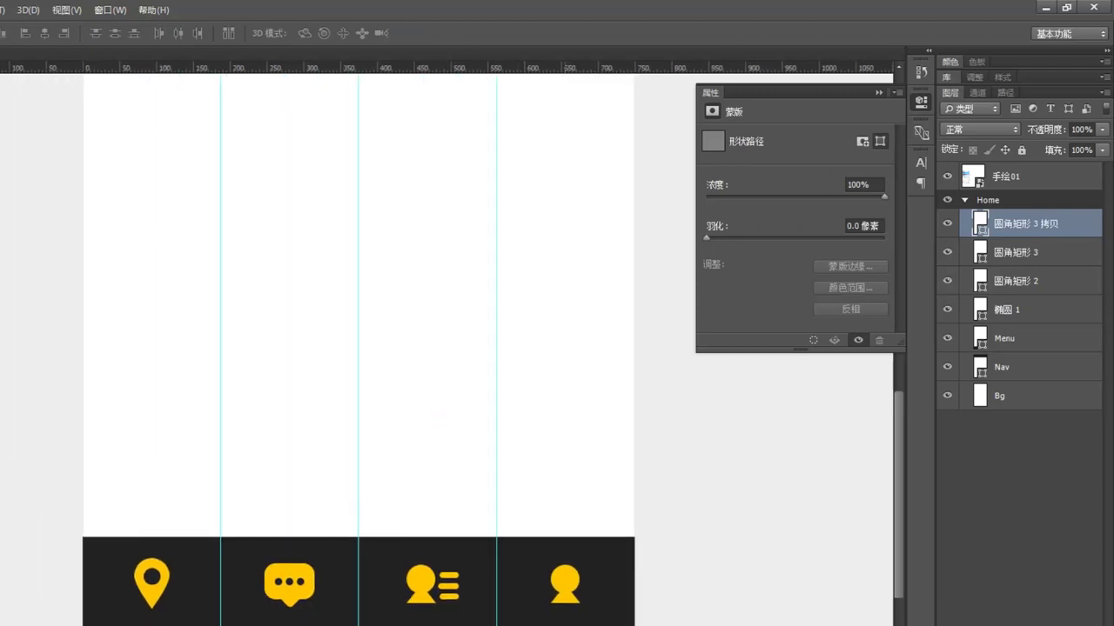
key("ctrl+minus")
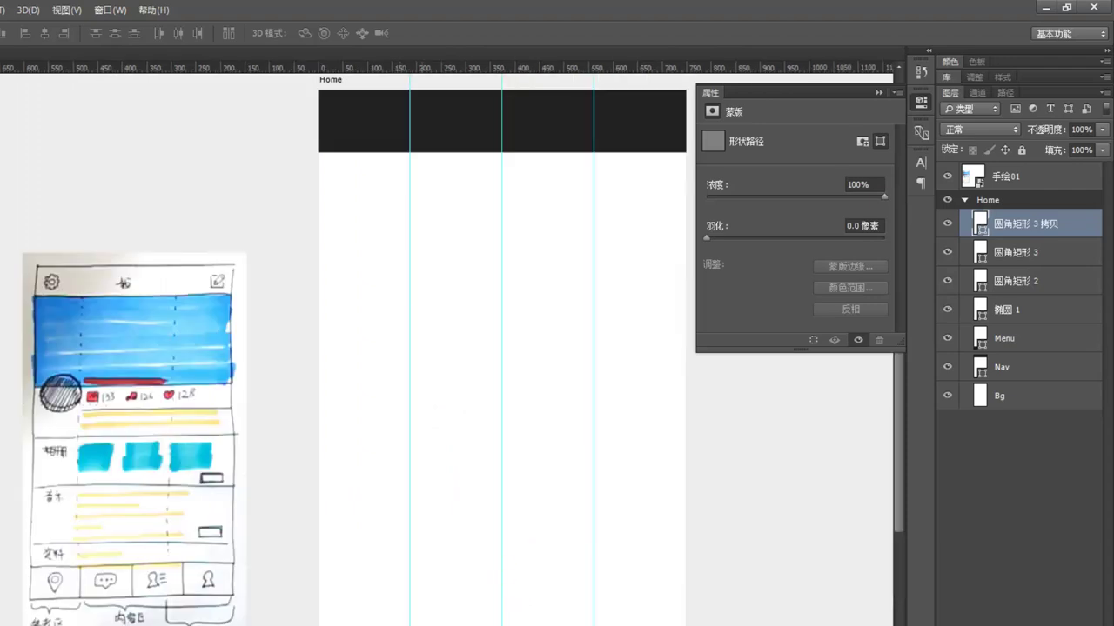
left_click_drag(562, 507, 503, 507)
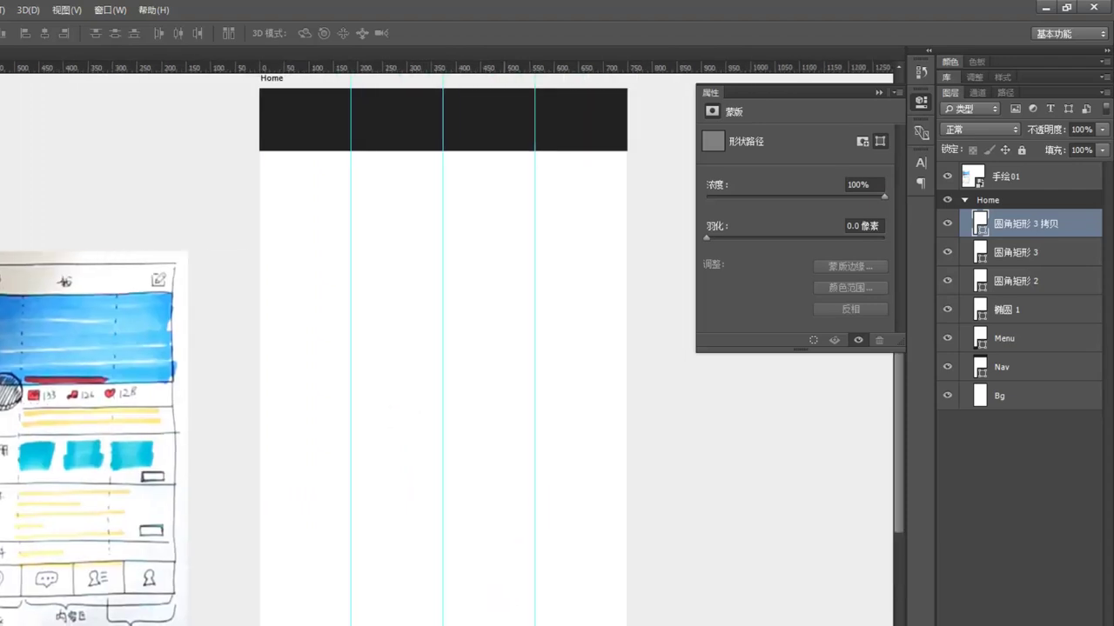
left_click(495, 347)
key("t")
left_click(410, 130)
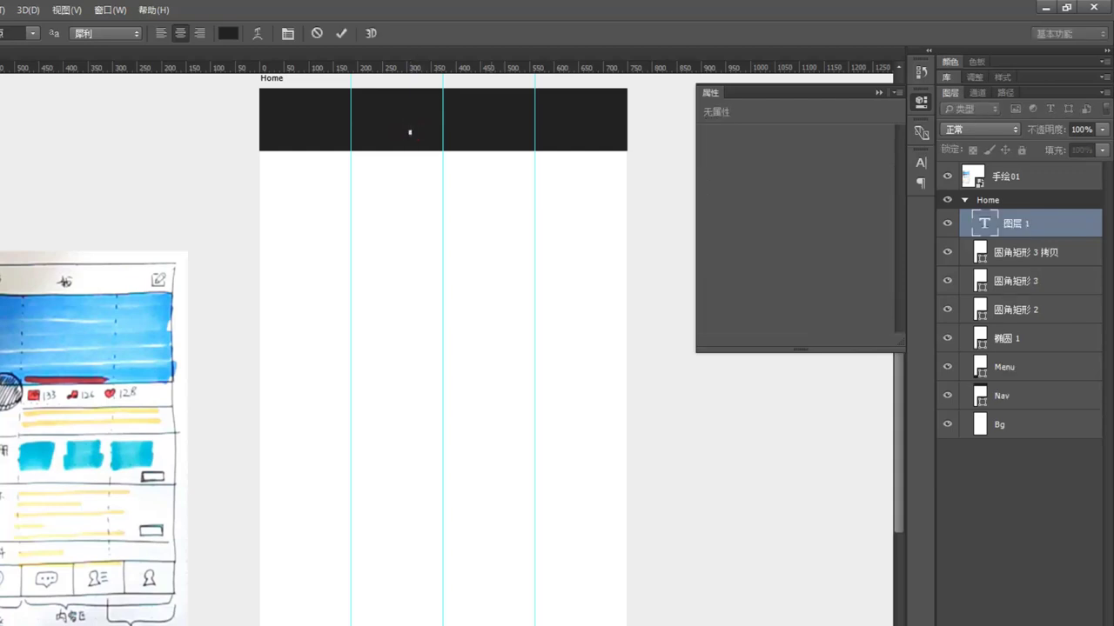
type("Home")
key("ctrl+a")
type("首页")
key("ctrl+a")
type("s")
type("chat")
key("ctrl+Return")
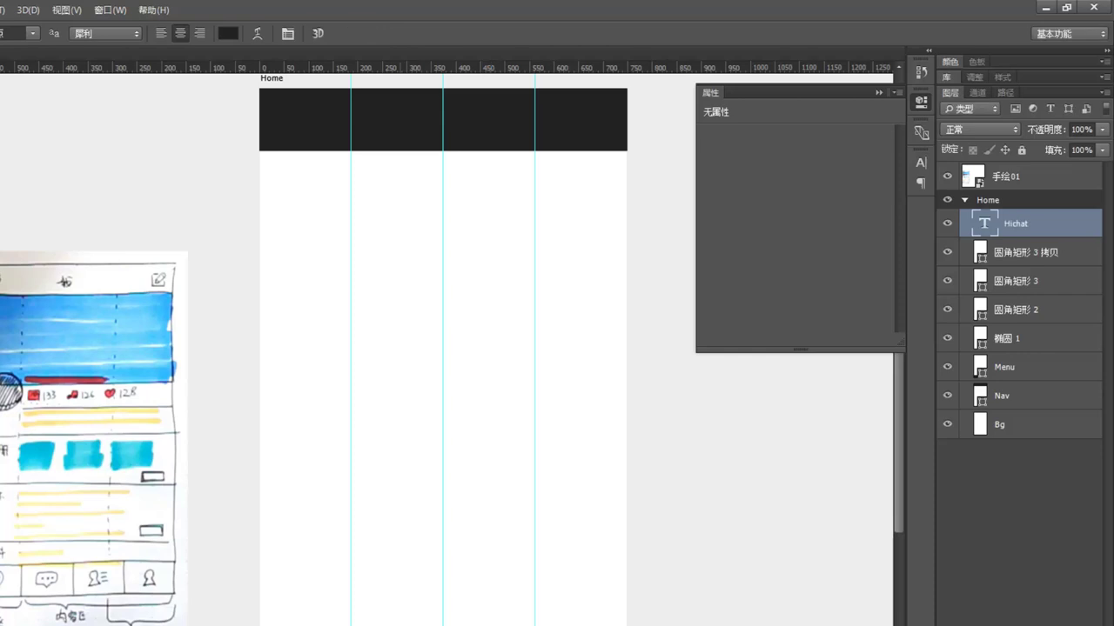
Step: Set the Hichat title to 锐利 anti-aliasing and colour ffffff, and centre it horizontally on the middle guide
left_click(124, 33)
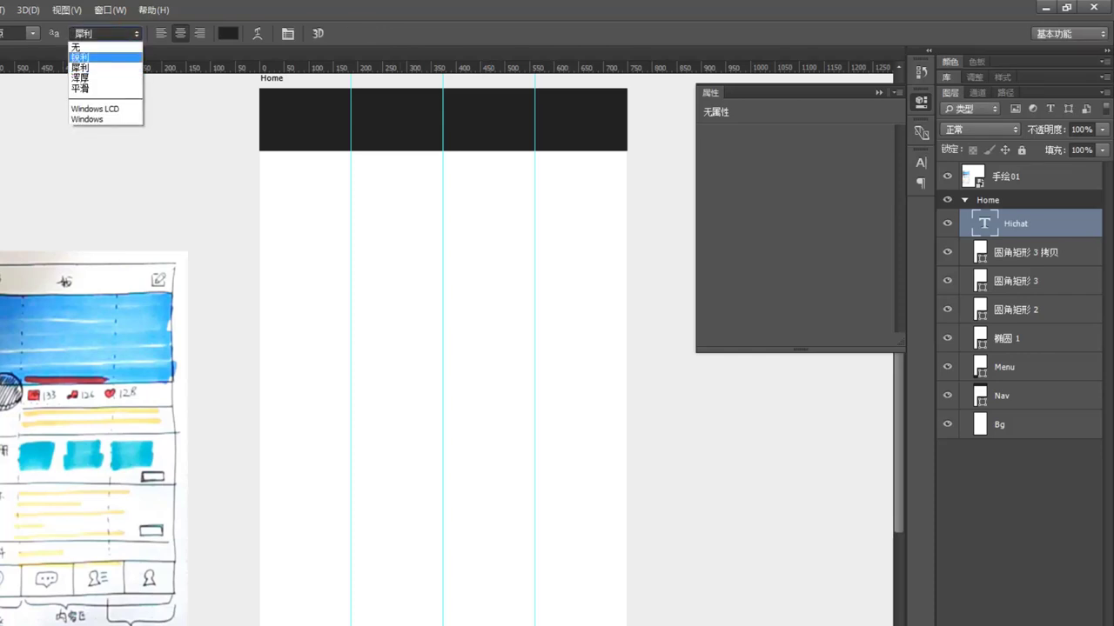
left_click(80, 57)
left_click(228, 33)
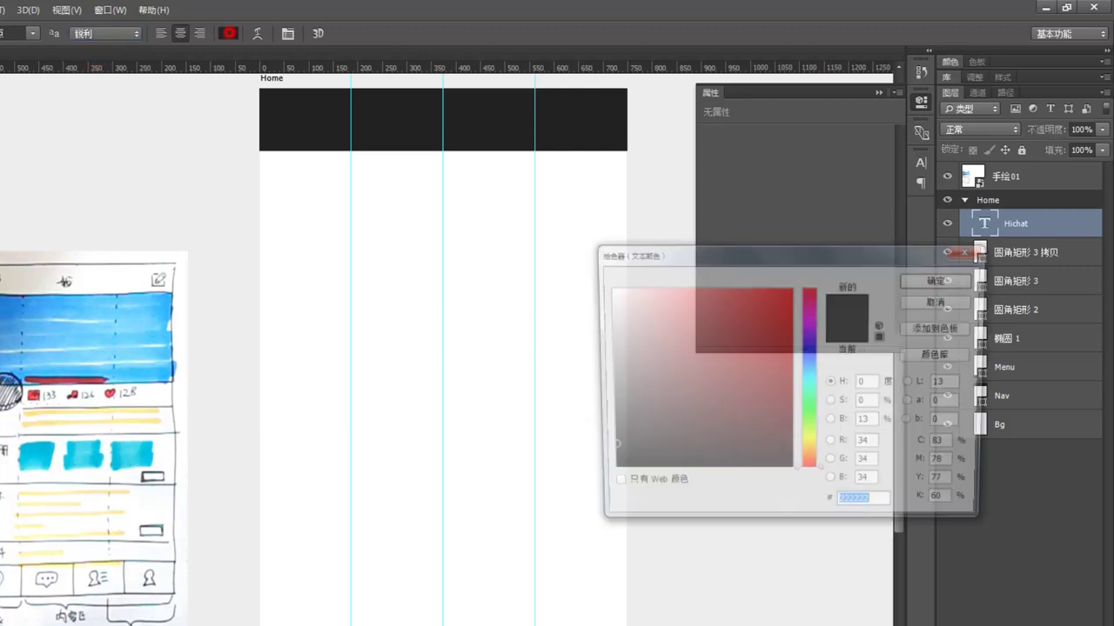
type("ffffff")
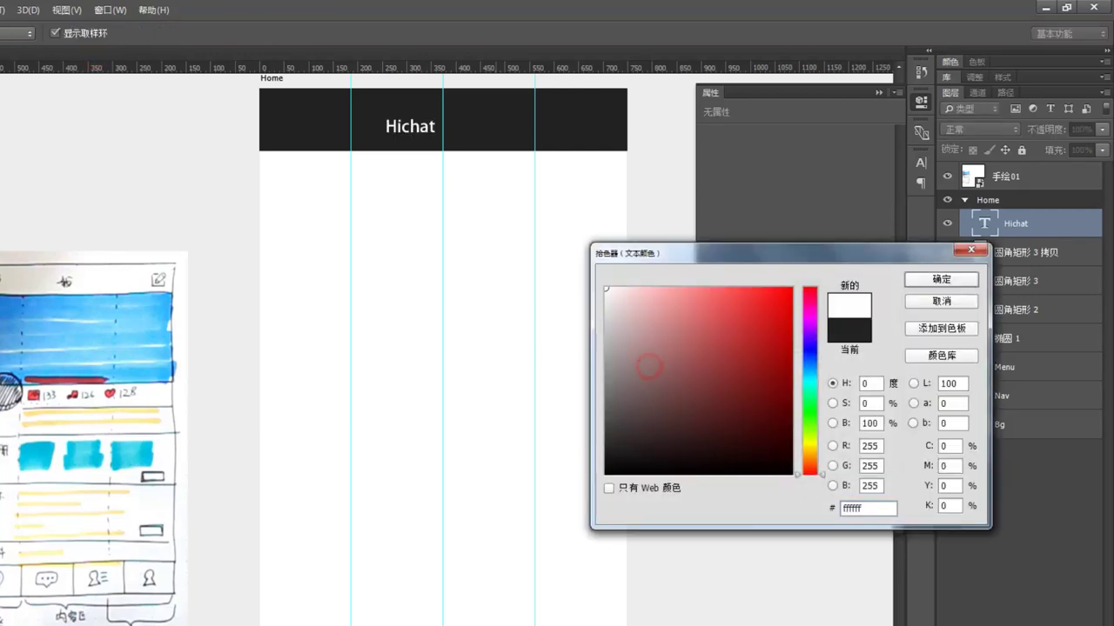
key("Return")
key("v")
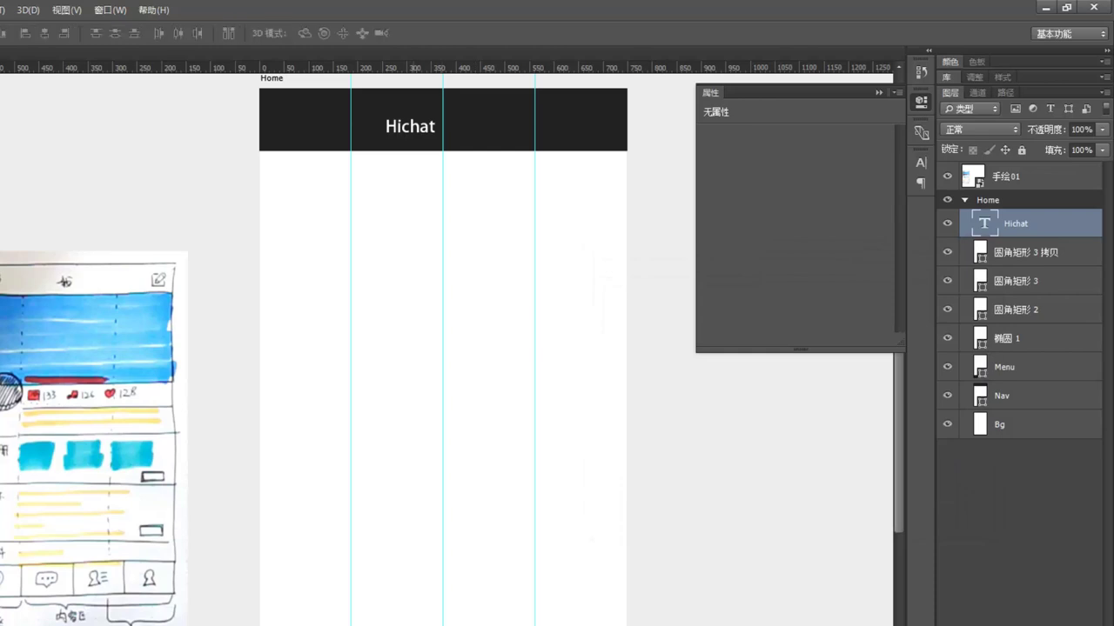
left_click_drag(410, 126, 442, 126)
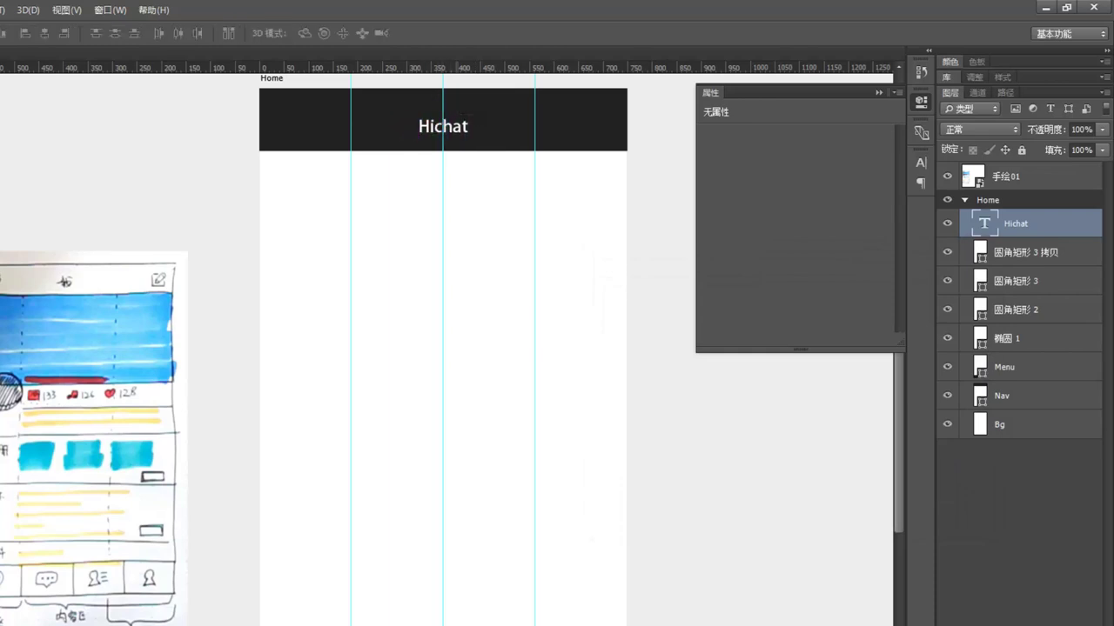
Step: Set the Hichat title's font size to 38 pt and nudge the title down within the navigation bar
key("t")
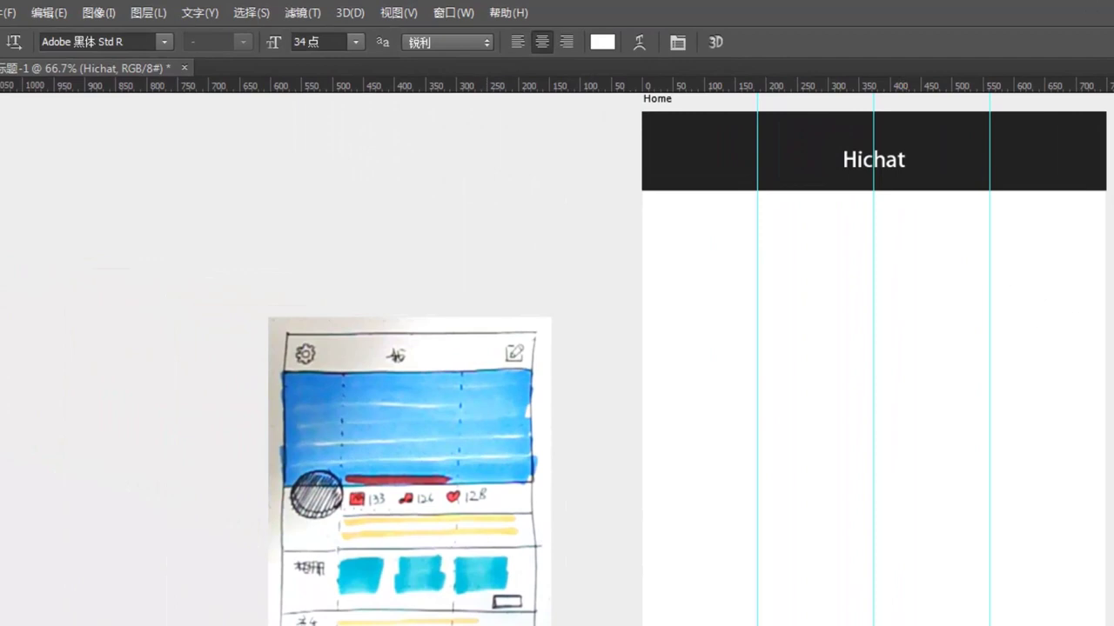
left_click(355, 41)
left_click(341, 293)
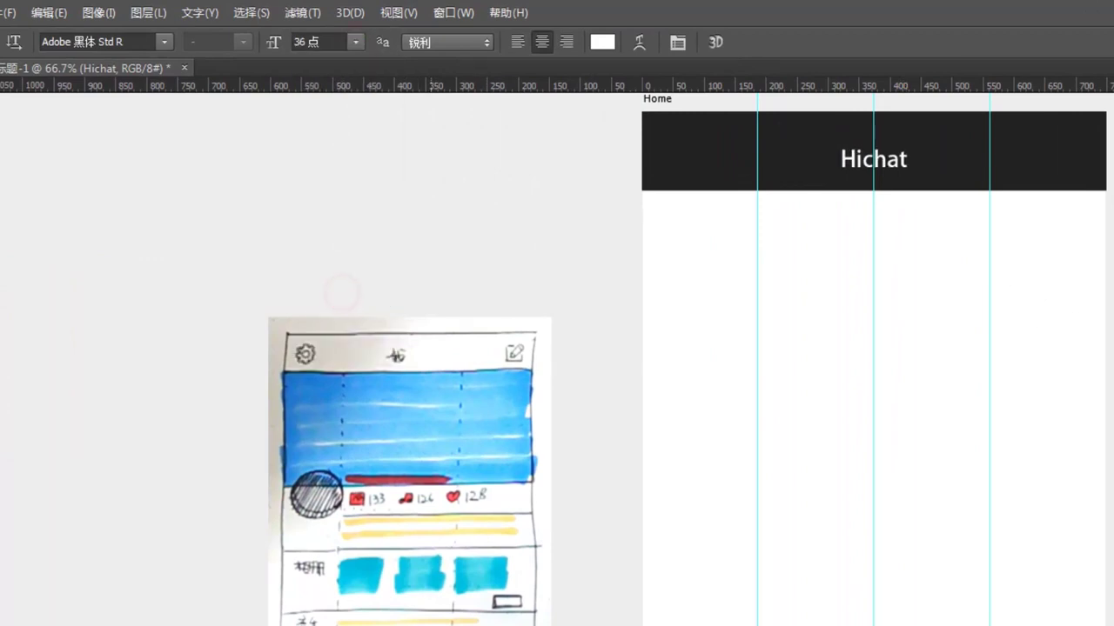
left_click(299, 40)
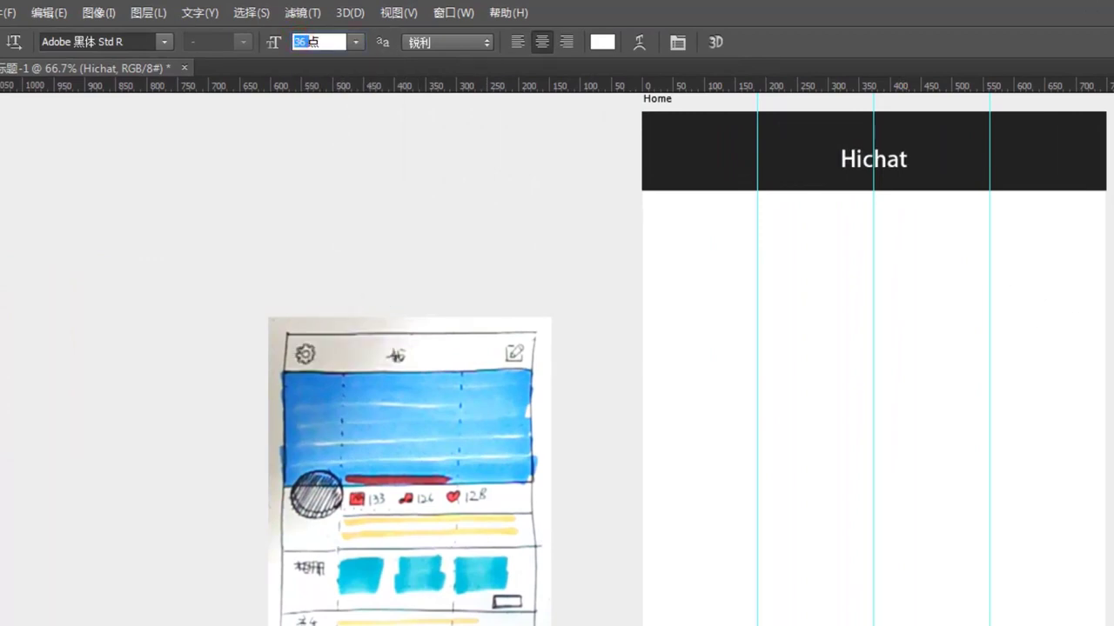
type("38")
key("Return")
key("v")
key("shift+Down")
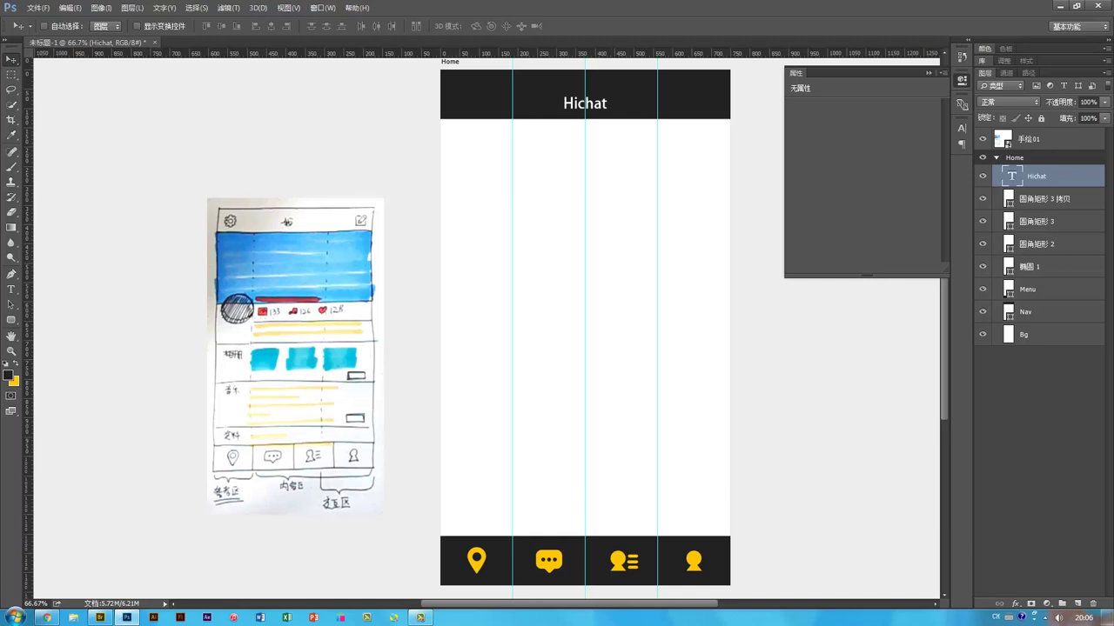
Step: Identify the icon layers by toggling their visibility and rename the pin icon's layer Discover
left_click(1059, 198)
left_click(982, 198)
left_click(982, 198)
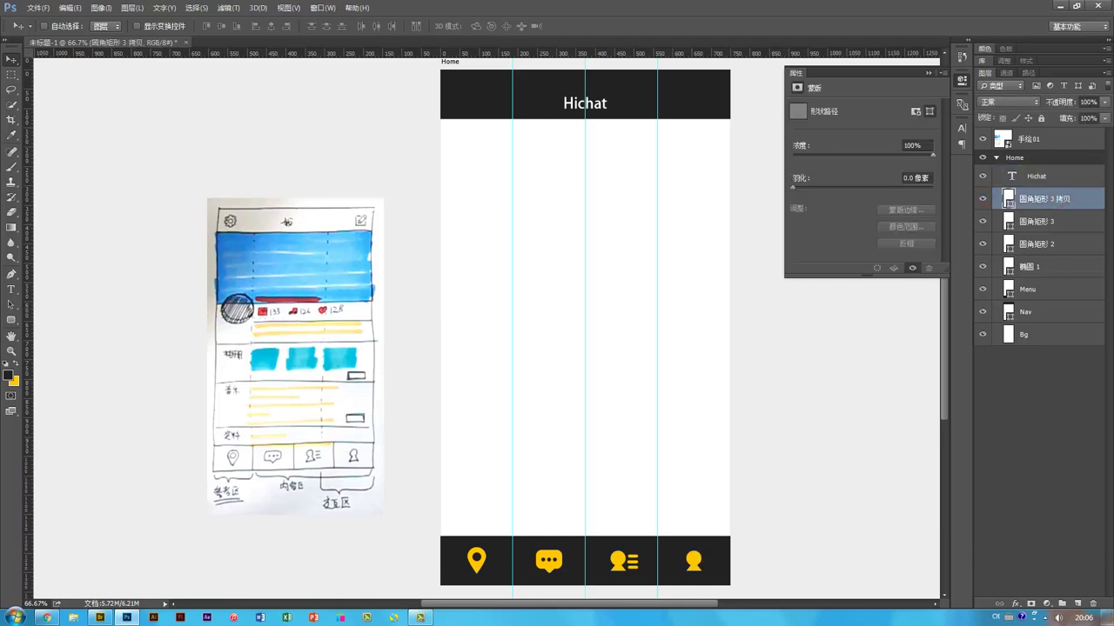
left_click(982, 266)
left_click(982, 266)
double_click(1030, 266)
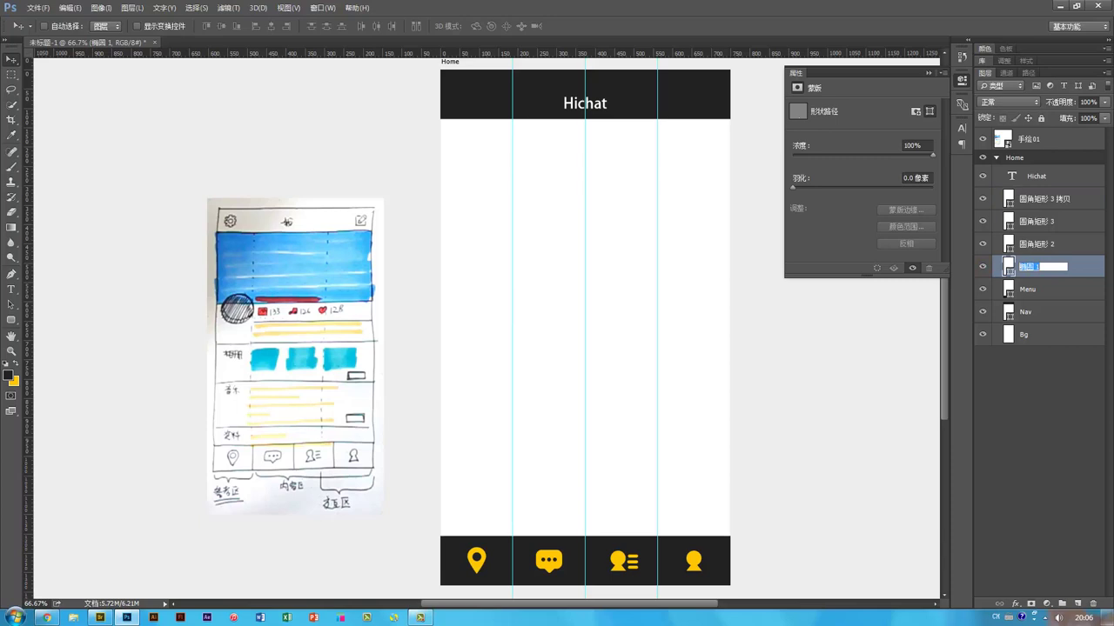
type("Discover")
key("Return")
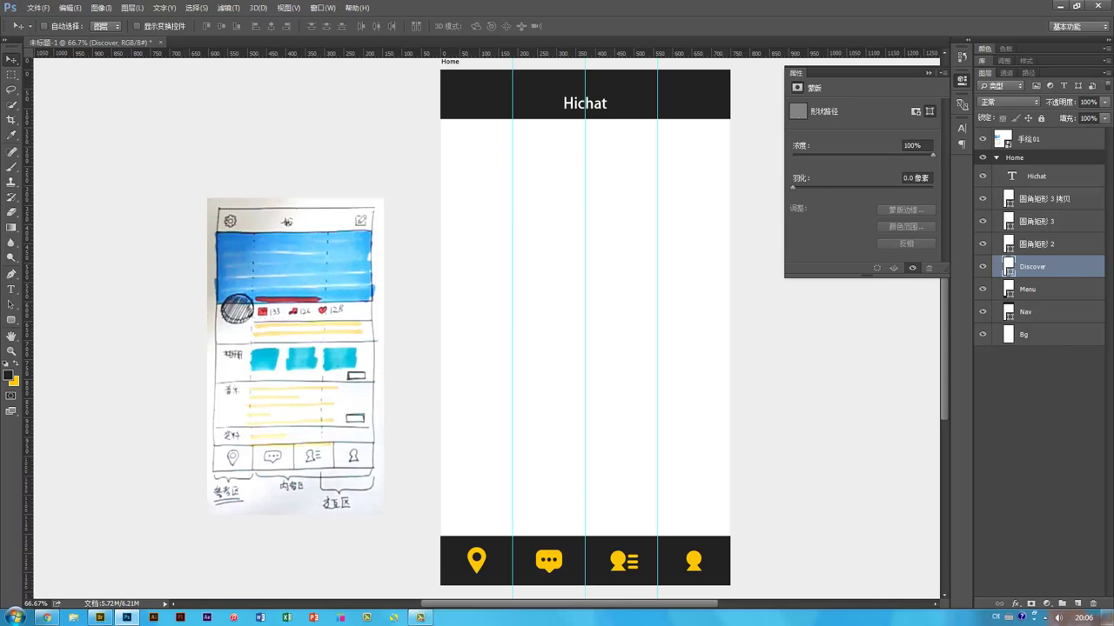
Step: Rename the speech bubble icon's layer Message
double_click(1035, 245)
type("Me")
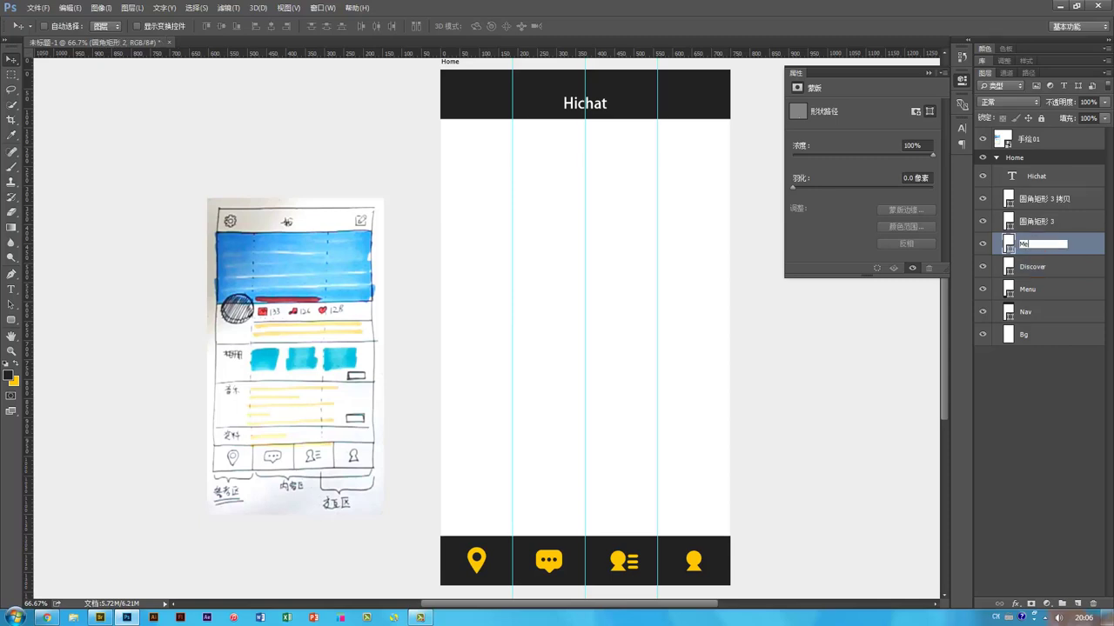
type("ssage")
key("Return")
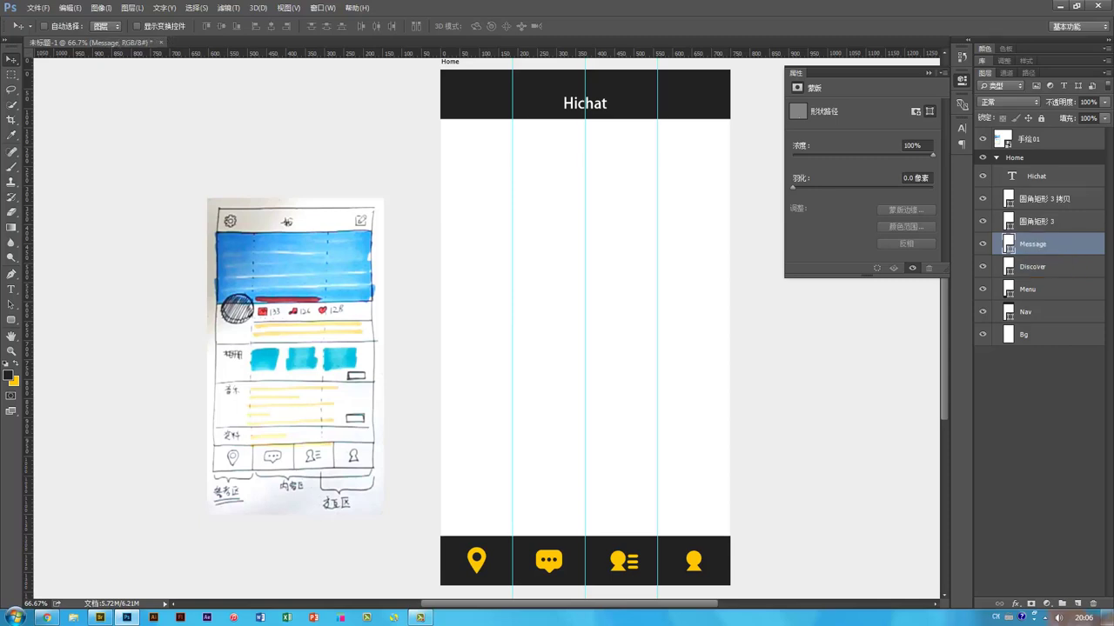
Step: Rename the contacts icon's layer Contact and the fourth-column person icon's layer Me
double_click(1036, 221)
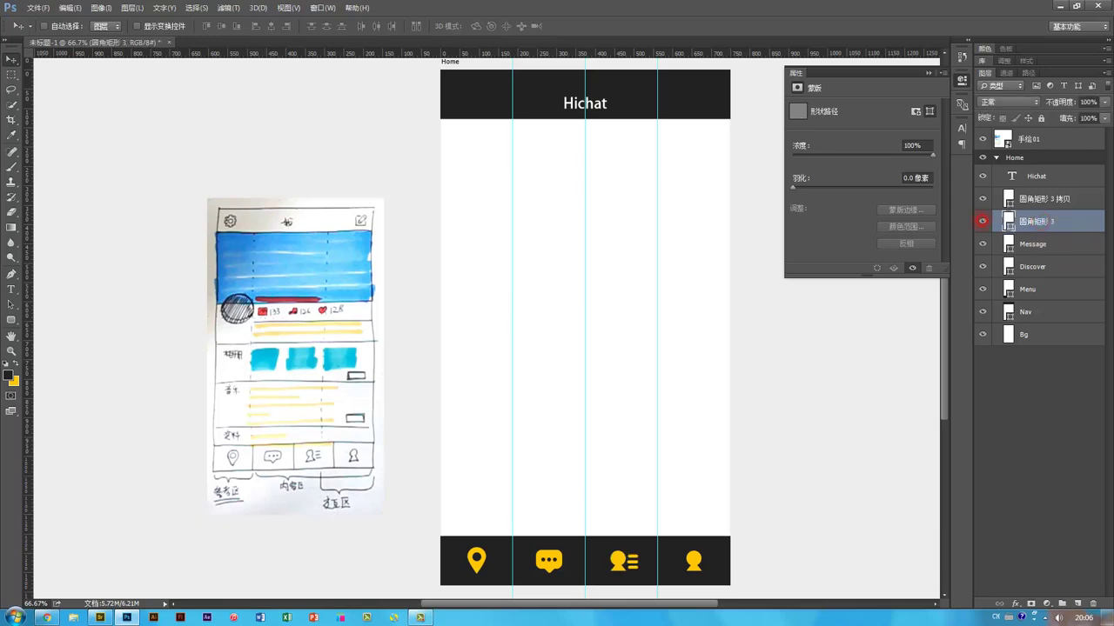
type("Contact")
key("Return")
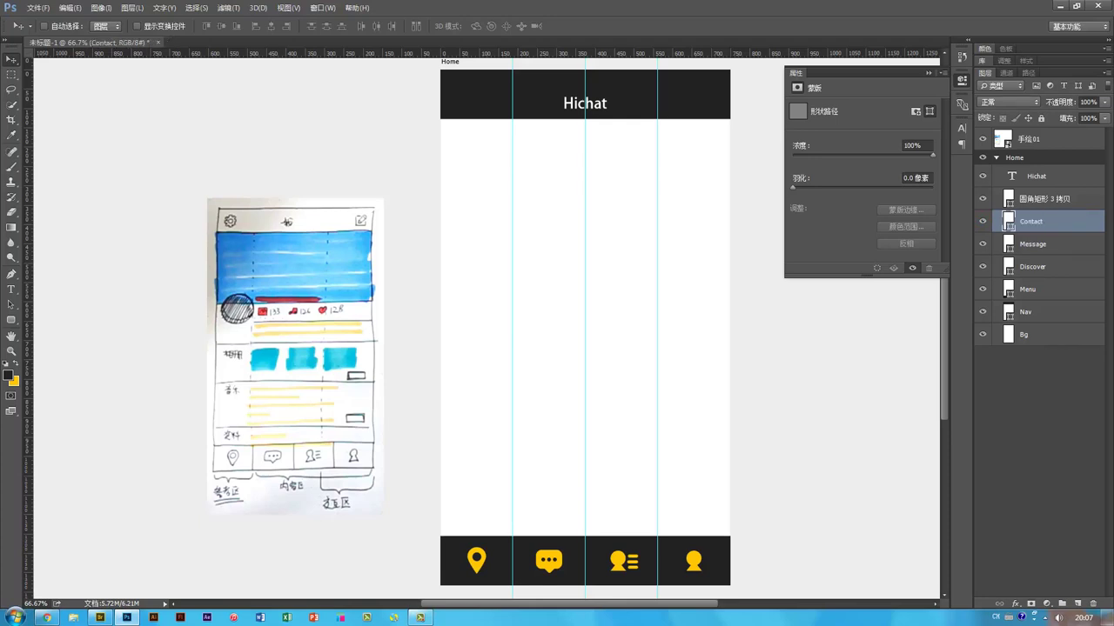
double_click(1033, 199)
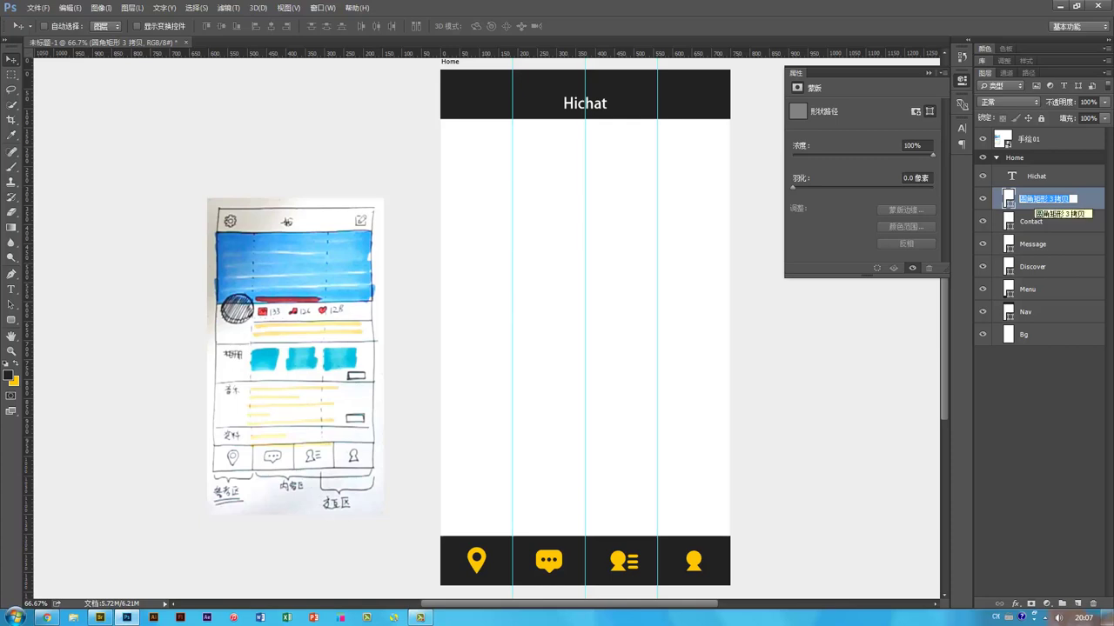
type("Me")
key("Return")
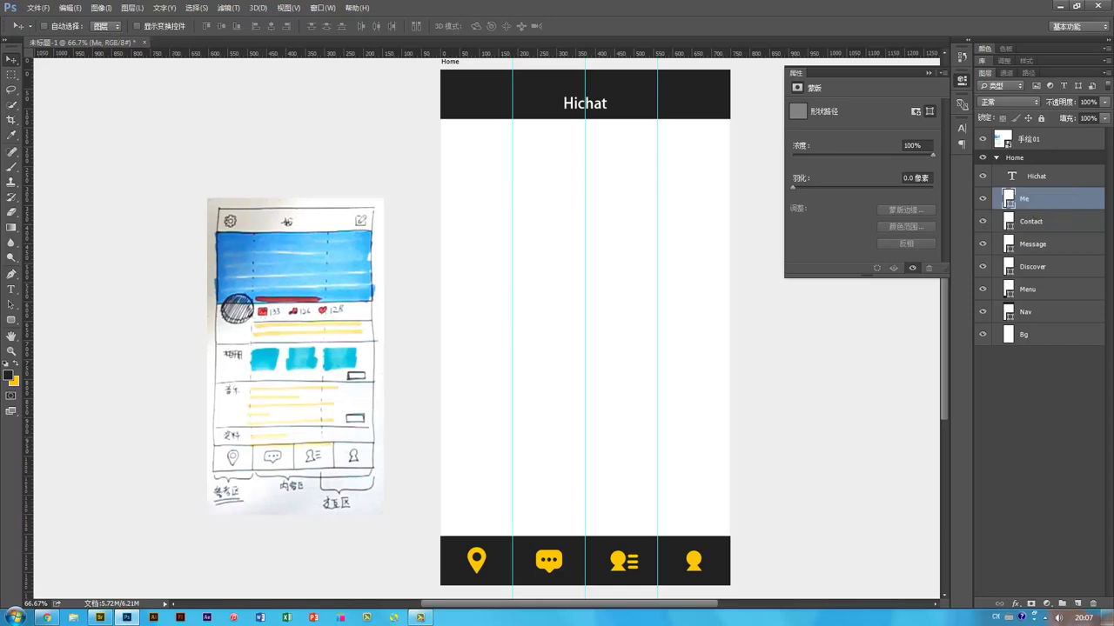
Step: Delete the hand-drawn sketch layer 手绘01 beside the Home artboard
left_click(1051, 172)
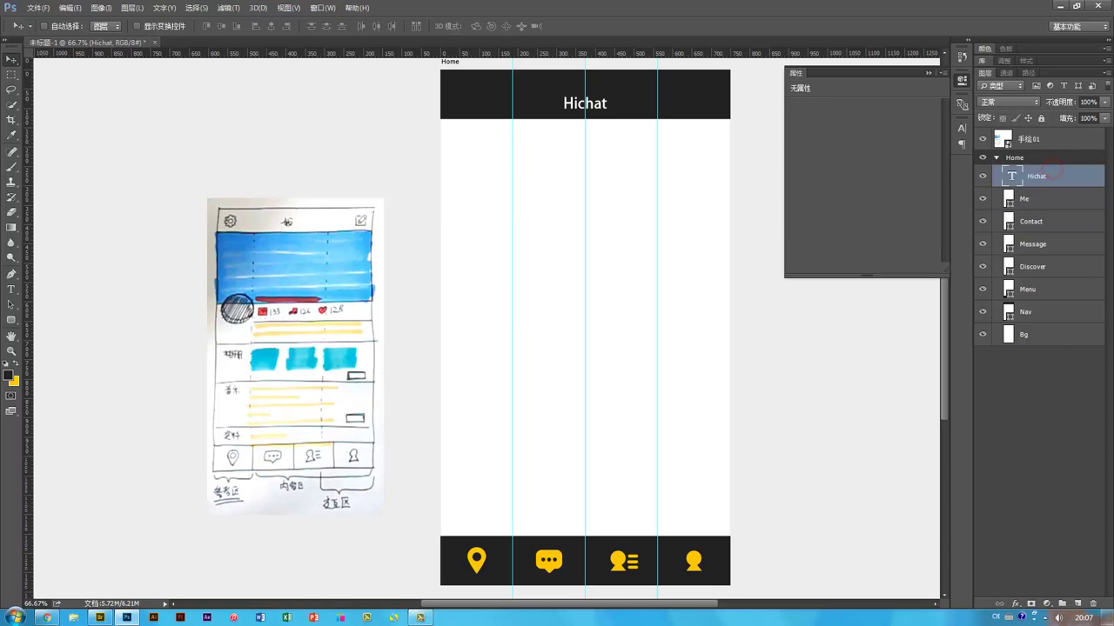
left_click_drag(701, 467, 679, 466)
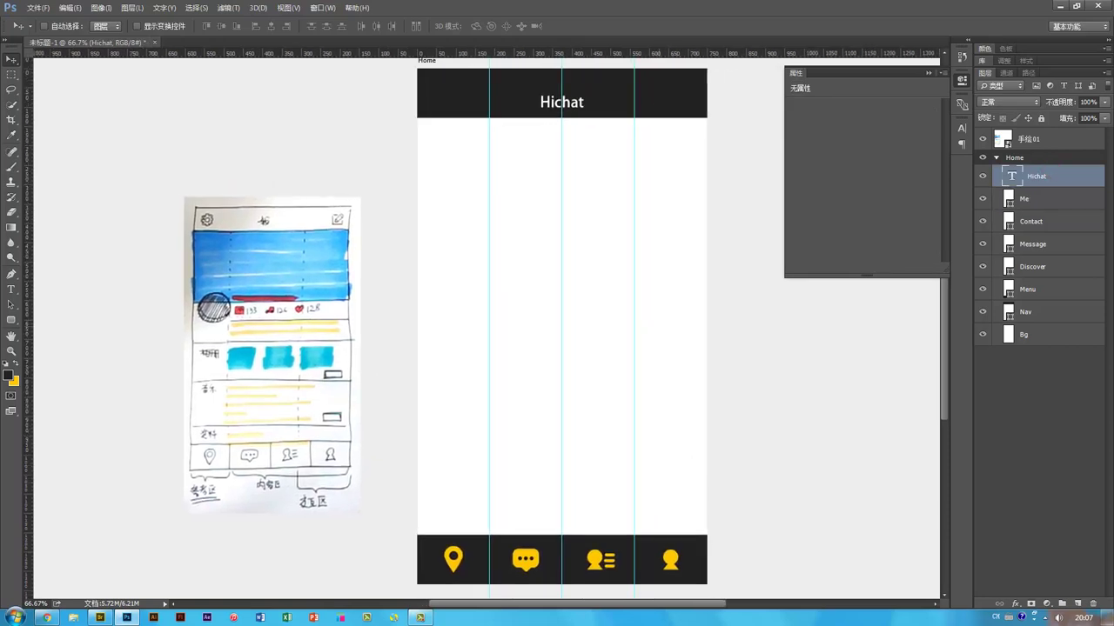
left_click(305, 291)
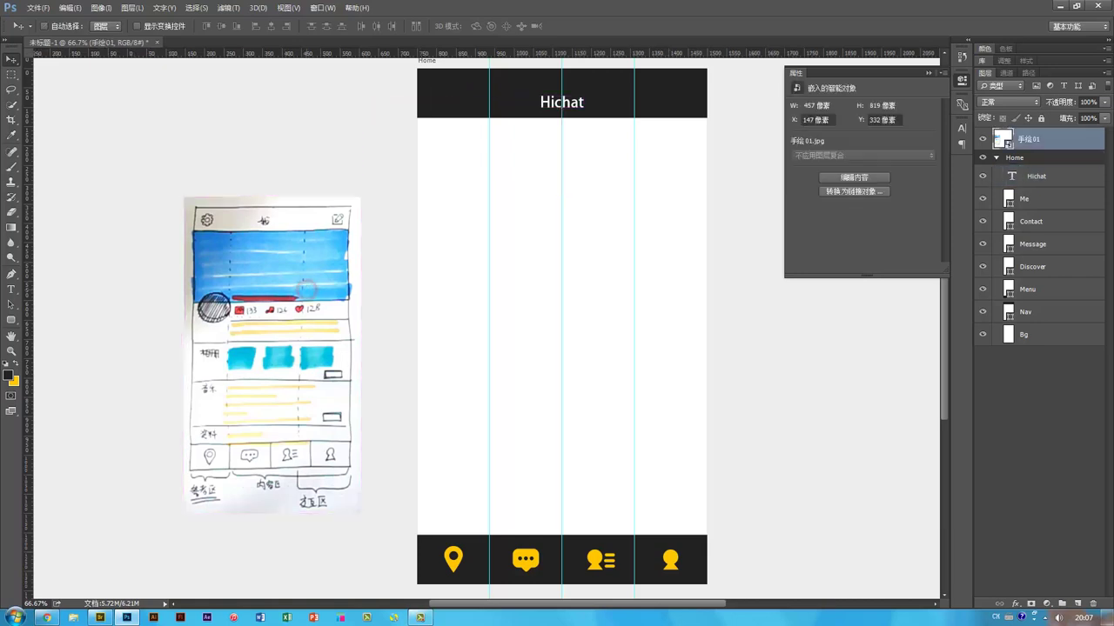
key("Delete")
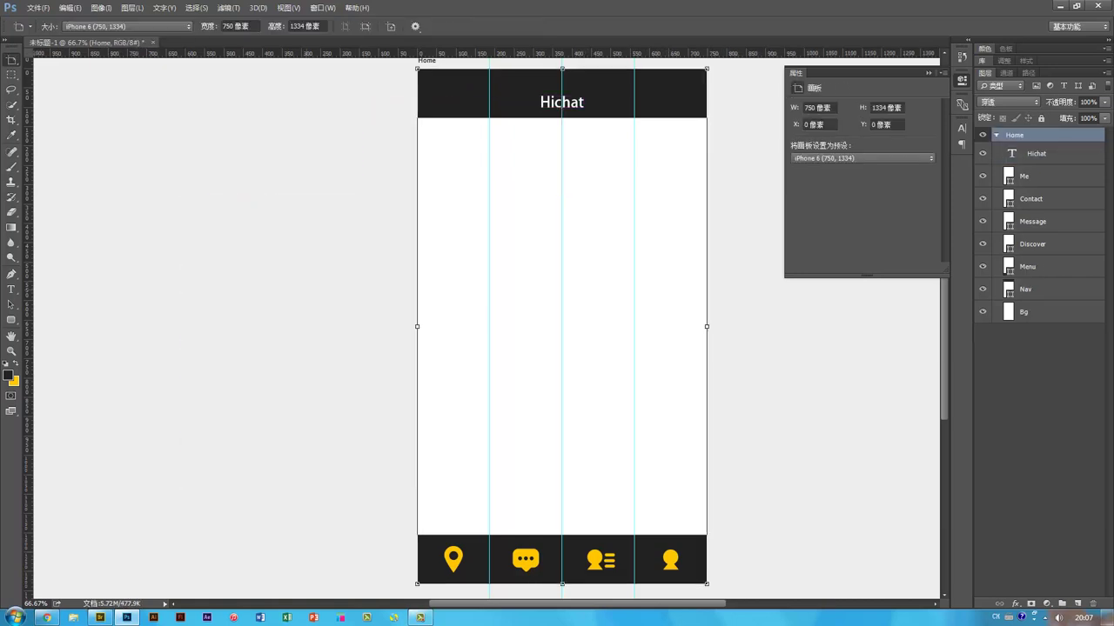
Step: Start saving the document and choose the Class03 folder inside Lesson1_MUI_Social as its location
key("ctrl+s")
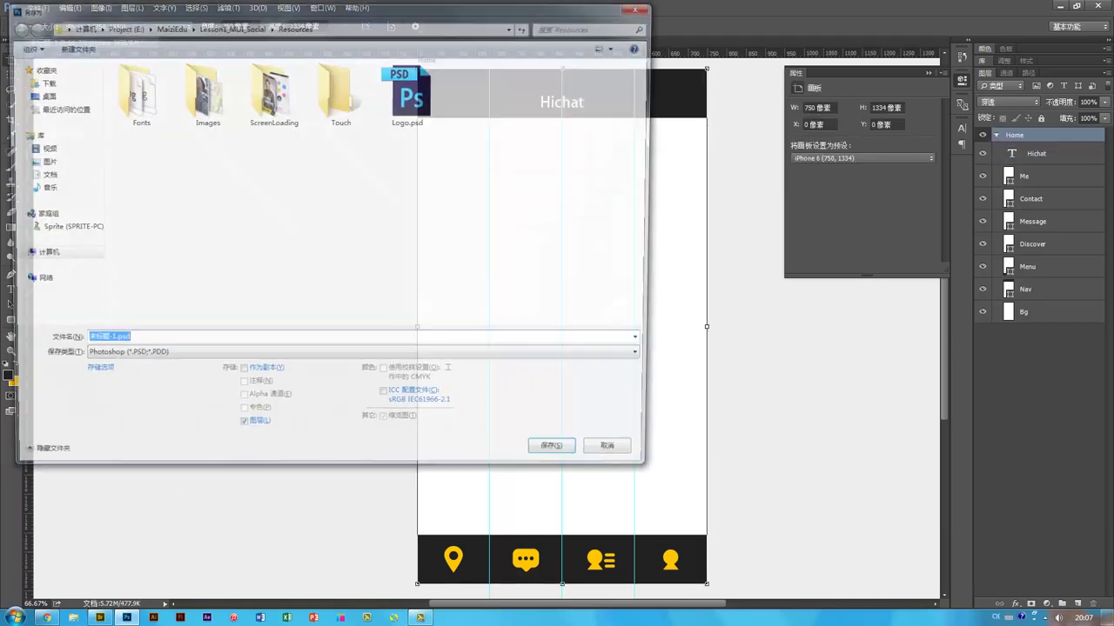
left_click(299, 224)
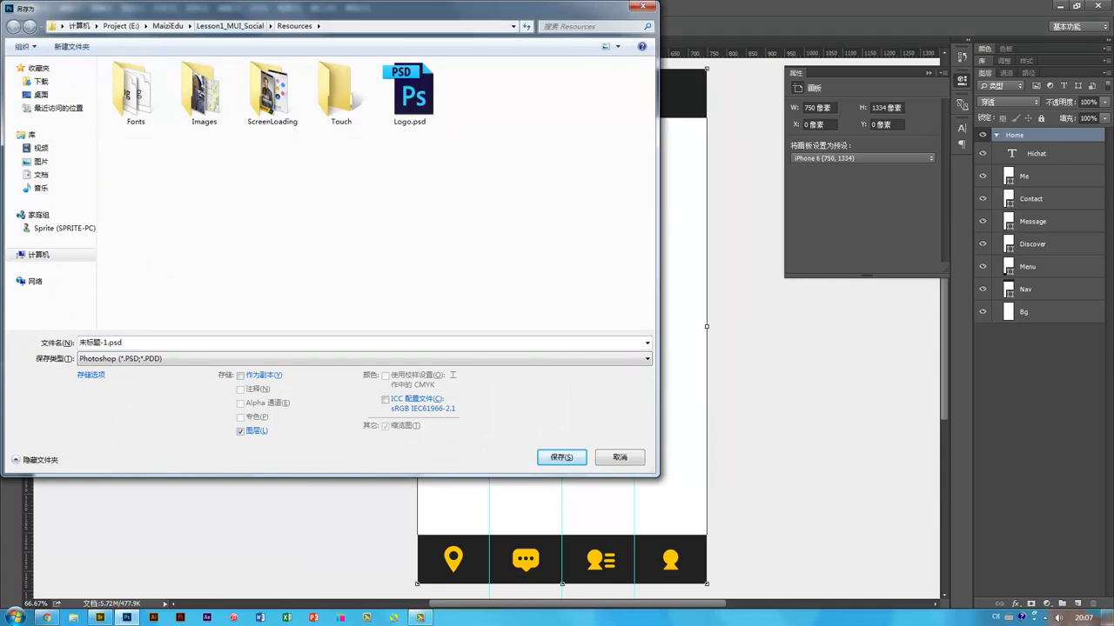
left_click(230, 25)
left_click(253, 188)
double_click(273, 91)
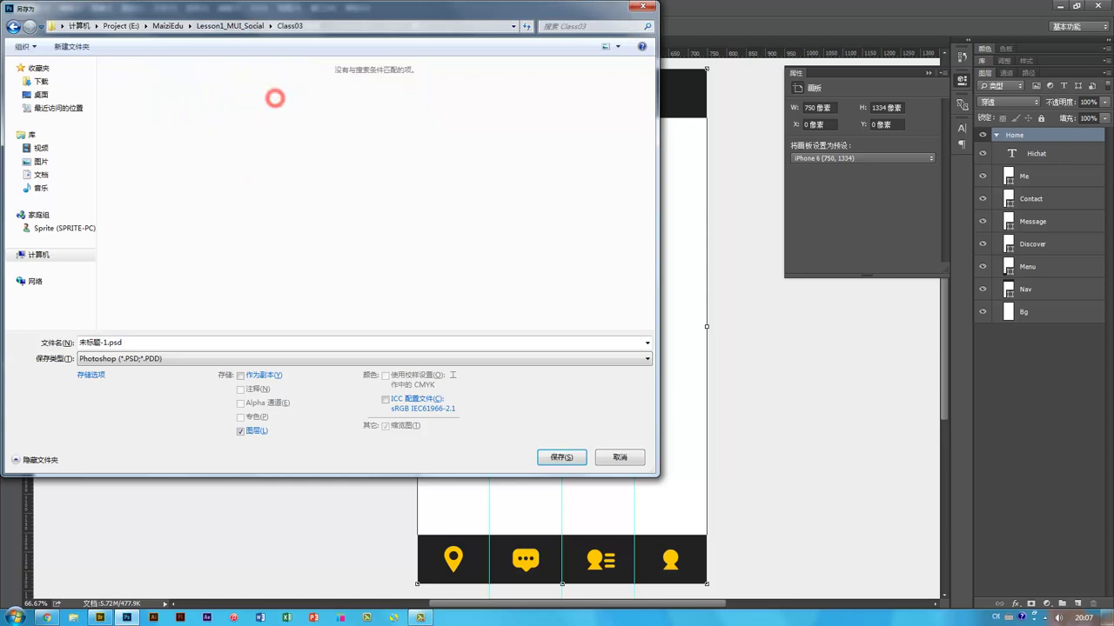
Step: Name the file HichatHome.psd and save it in Photoshop format with maximum compatibility
left_click(137, 342)
left_click(106, 343)
double_click(105, 343)
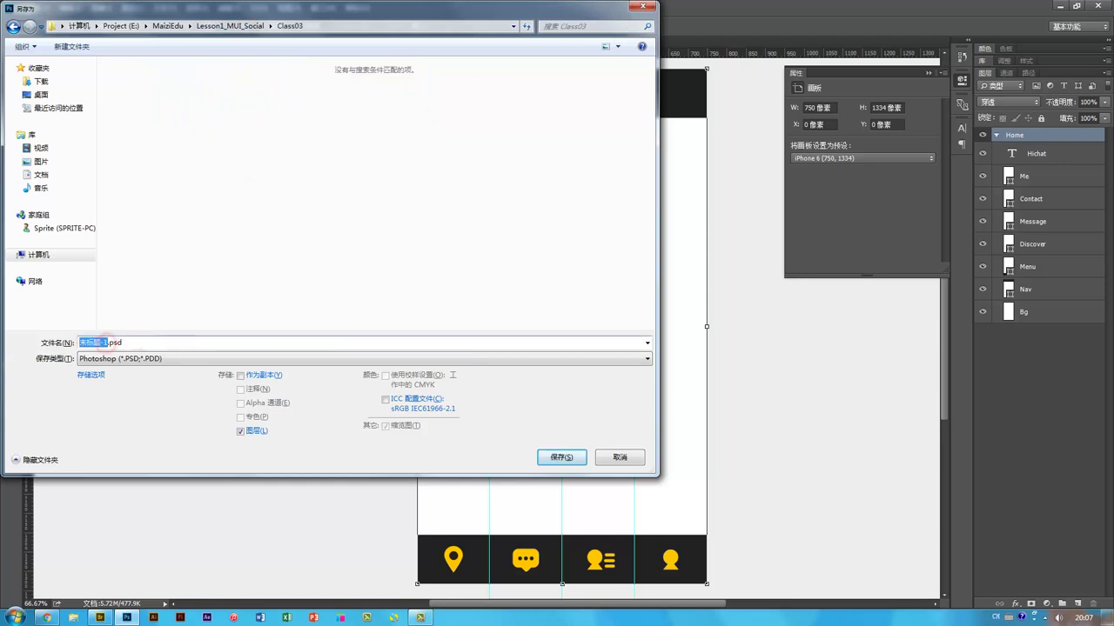
type("HichatHome")
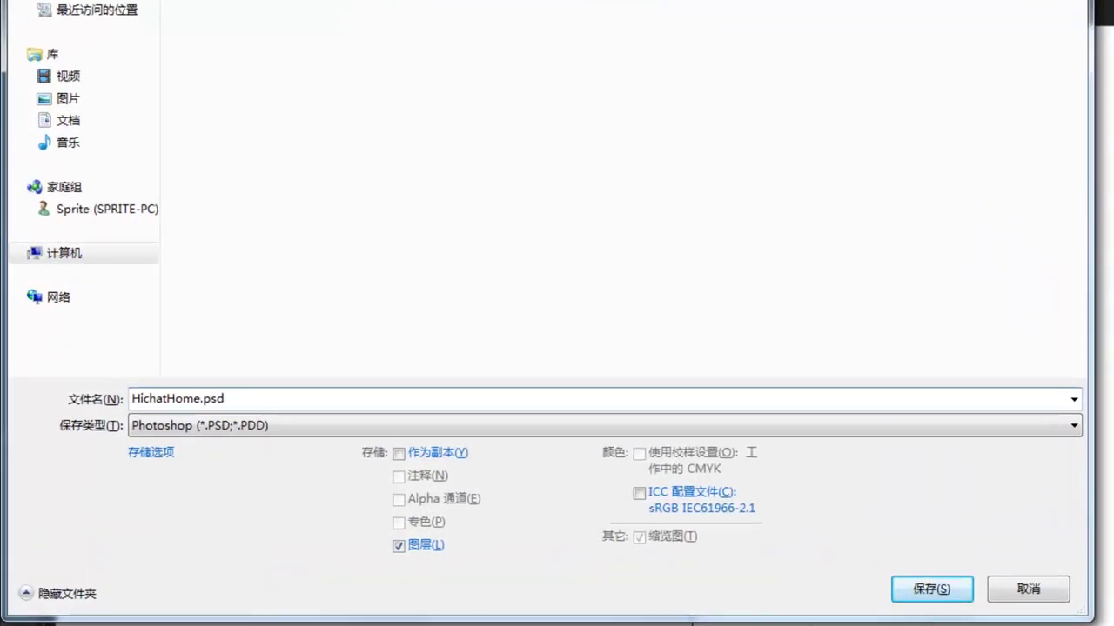
key("Return")
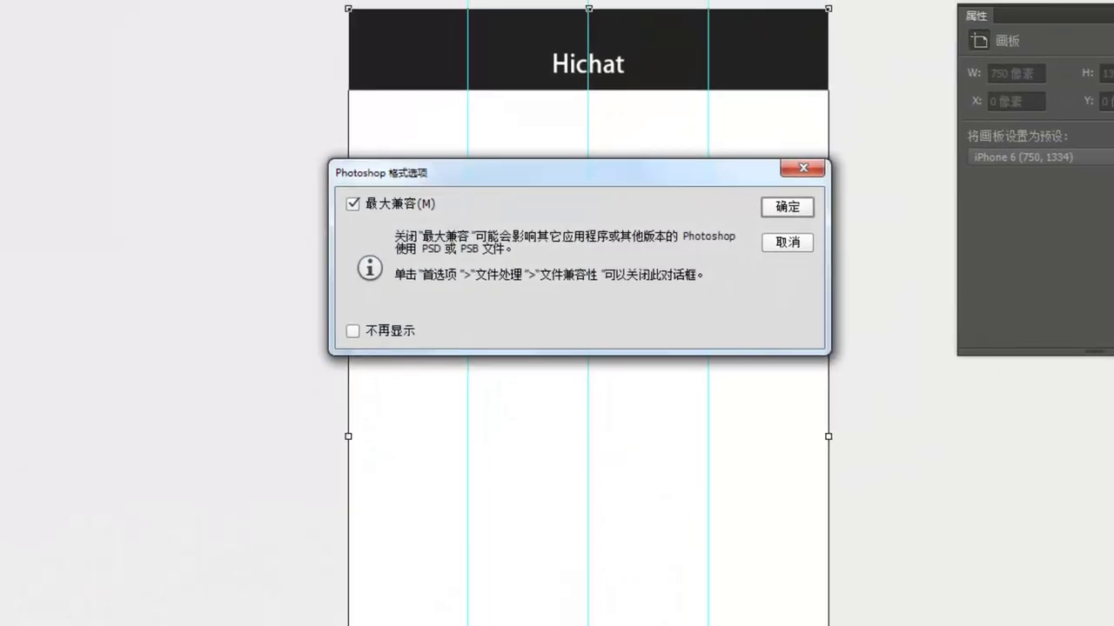
left_click(788, 207)
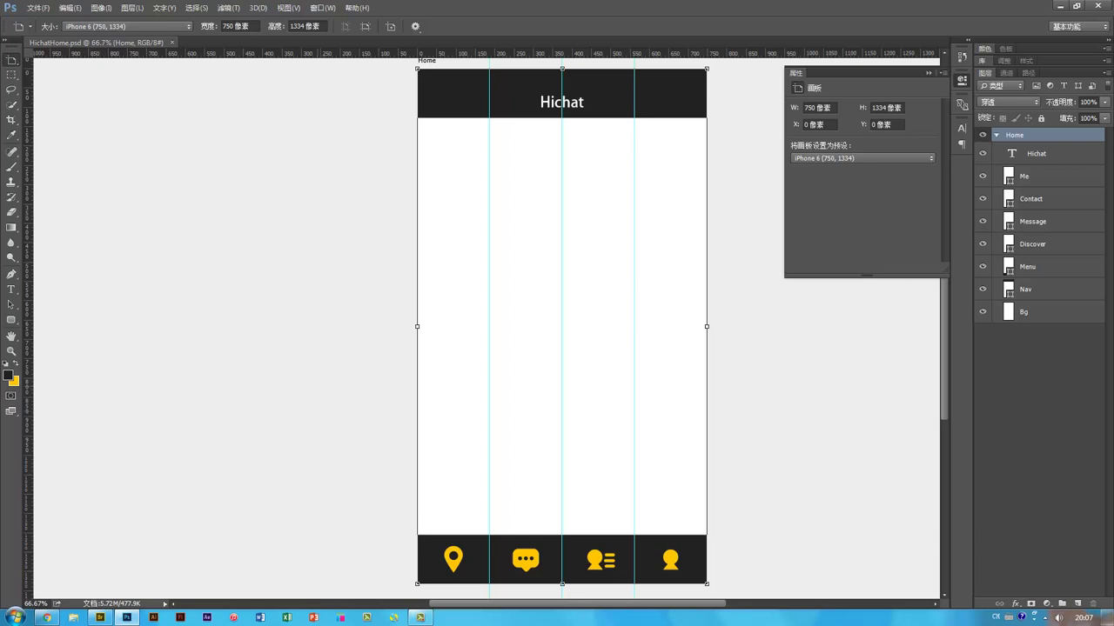
Step: Hide the rulers, deselect the Home artboard and activate the Move tool
key("ctrl+r")
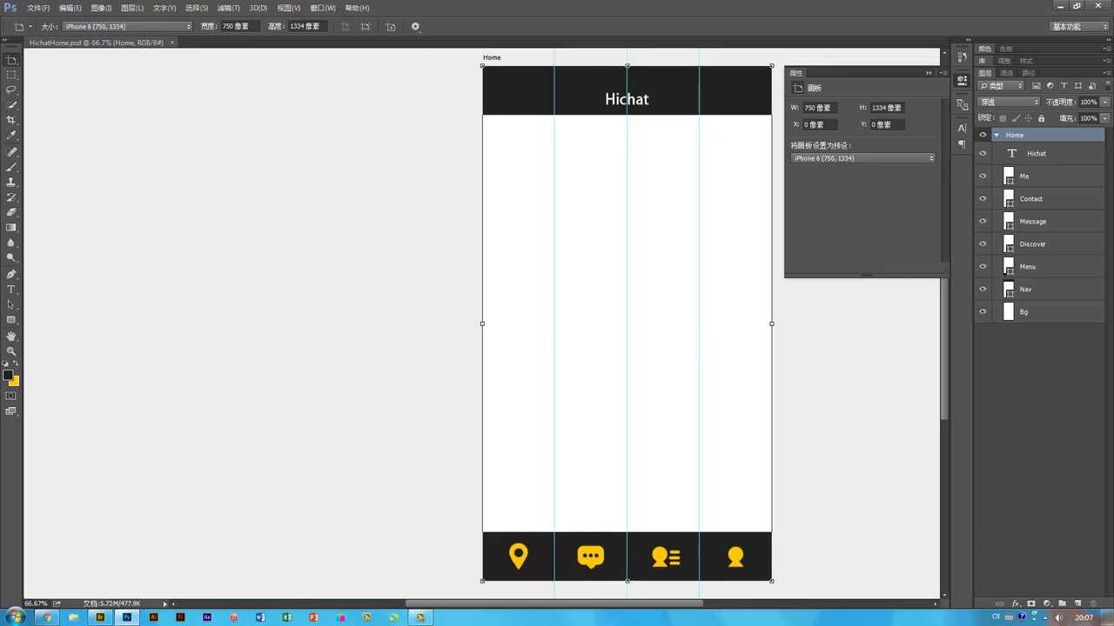
left_click(340, 371)
key("v")
scroll(698, 441, "right", 2)
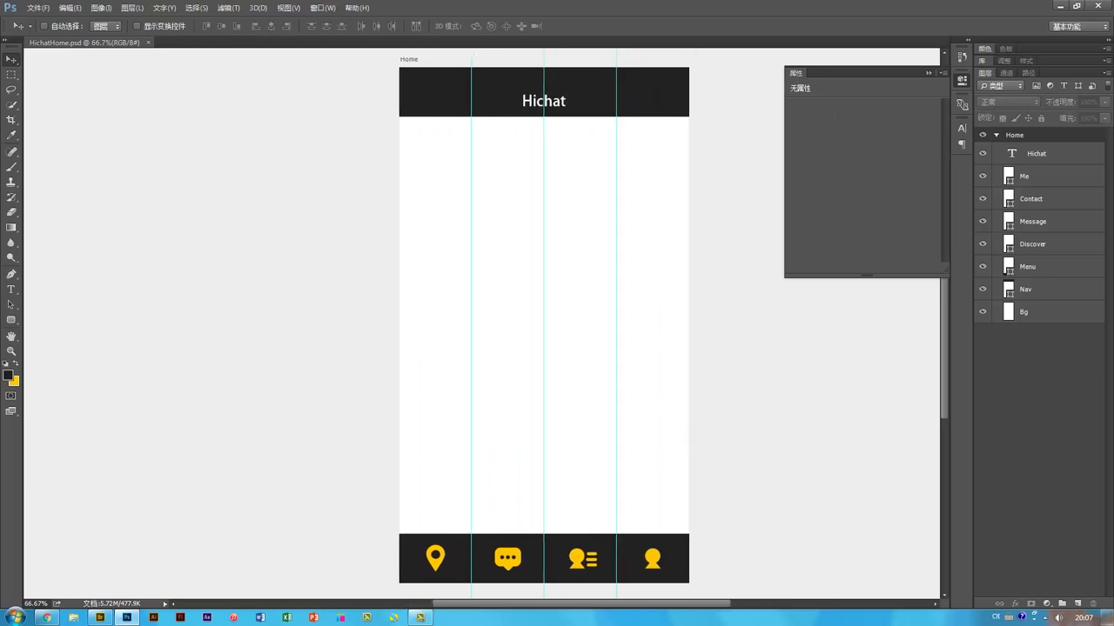
Step: Switch to Chrome and compare Apple's iOS Human Interface Guidelines page with Google's Material design Tabs page
mouse_move(100, 618)
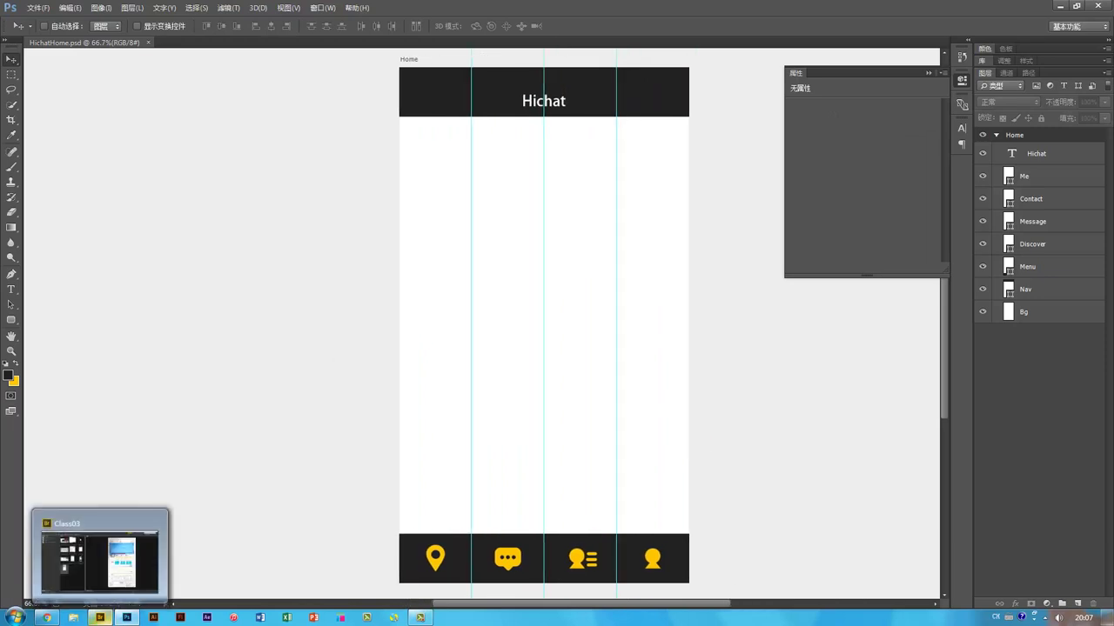
left_click(46, 617)
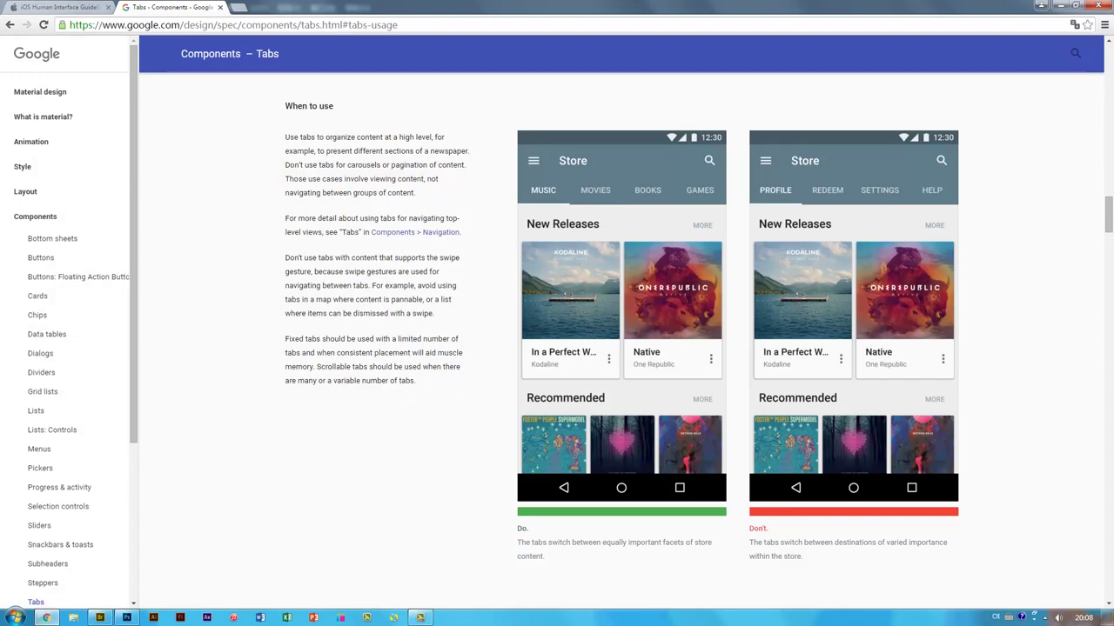
left_click(61, 7)
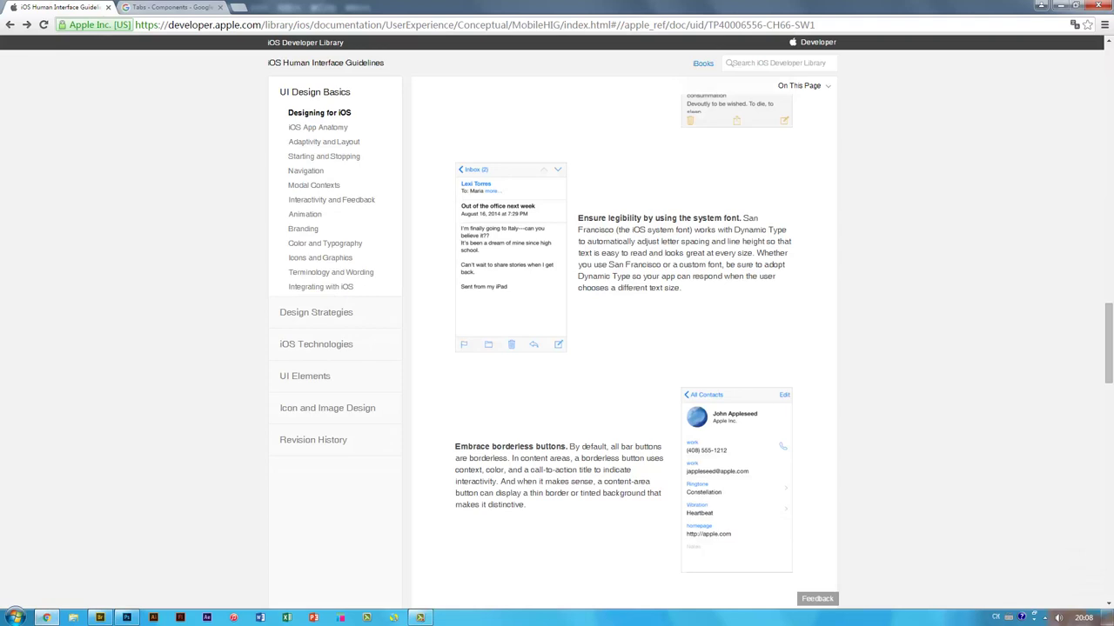
key("ctrl+Tab")
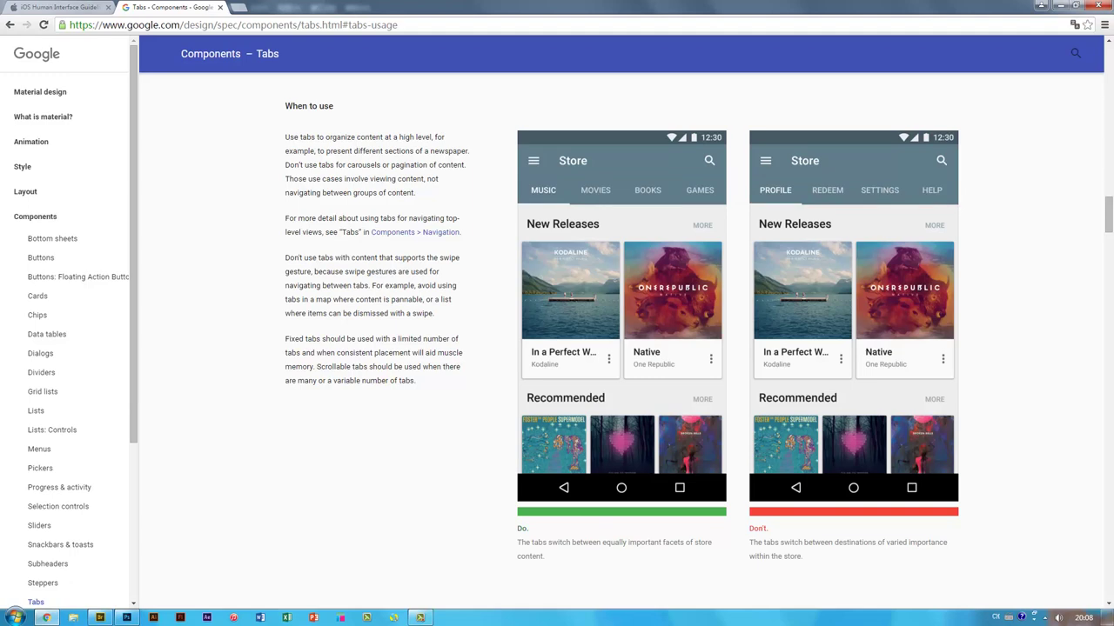
left_click(65, 7)
left_click(146, 7)
Step: Select Ios&Android.txt in Bridge's Class03 folder and return to the iOS Human Interface Guidelines page in Chrome
left_click(100, 618)
left_click(371, 99)
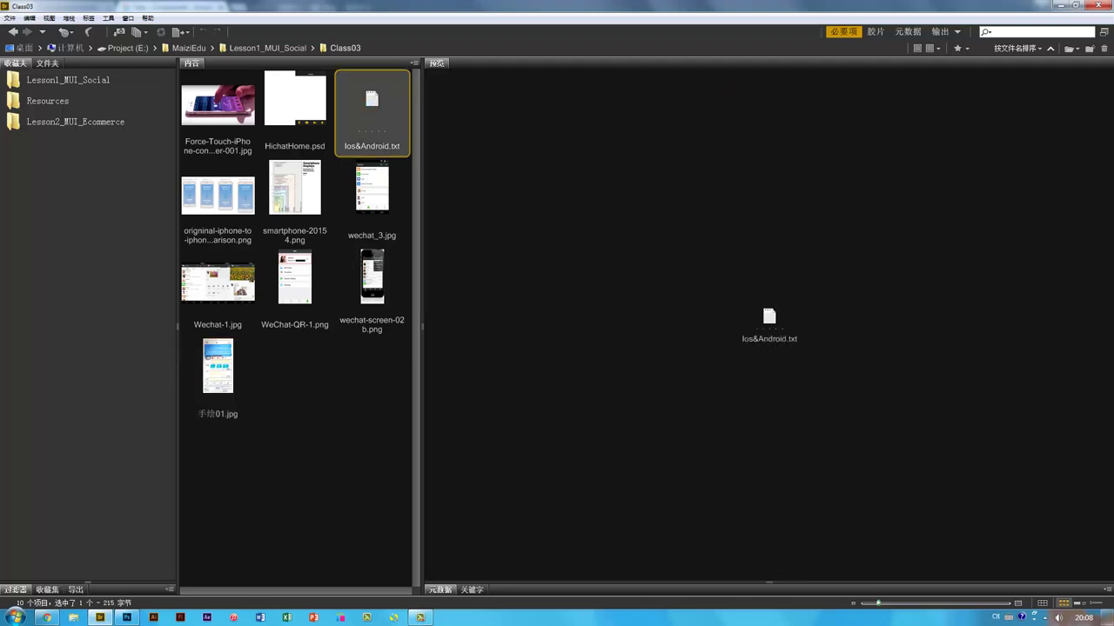
left_click(46, 618)
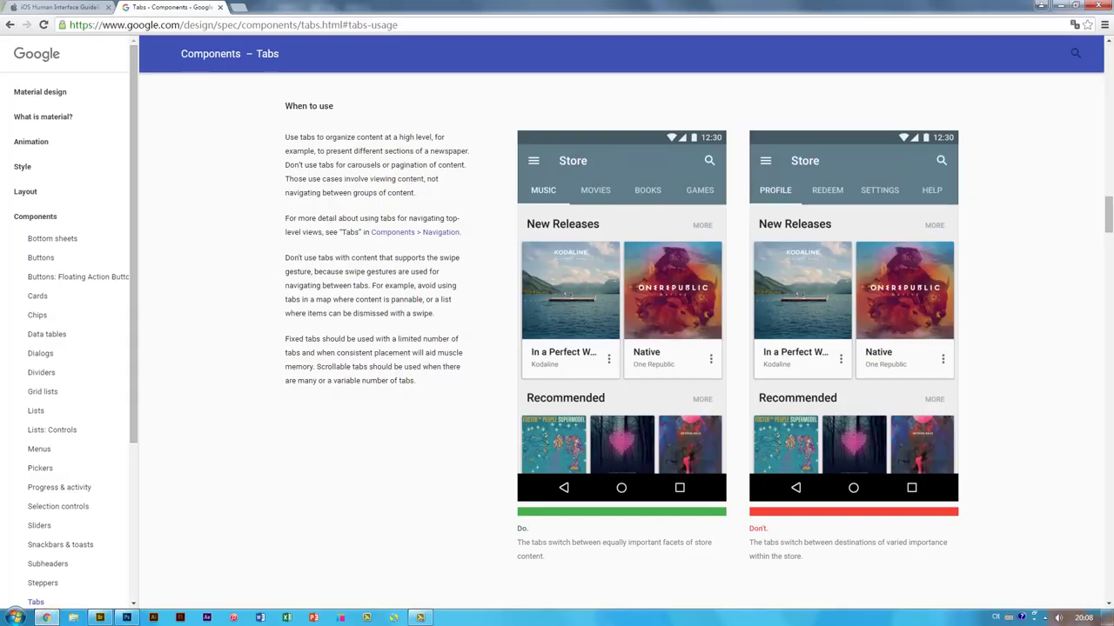
left_click(63, 7)
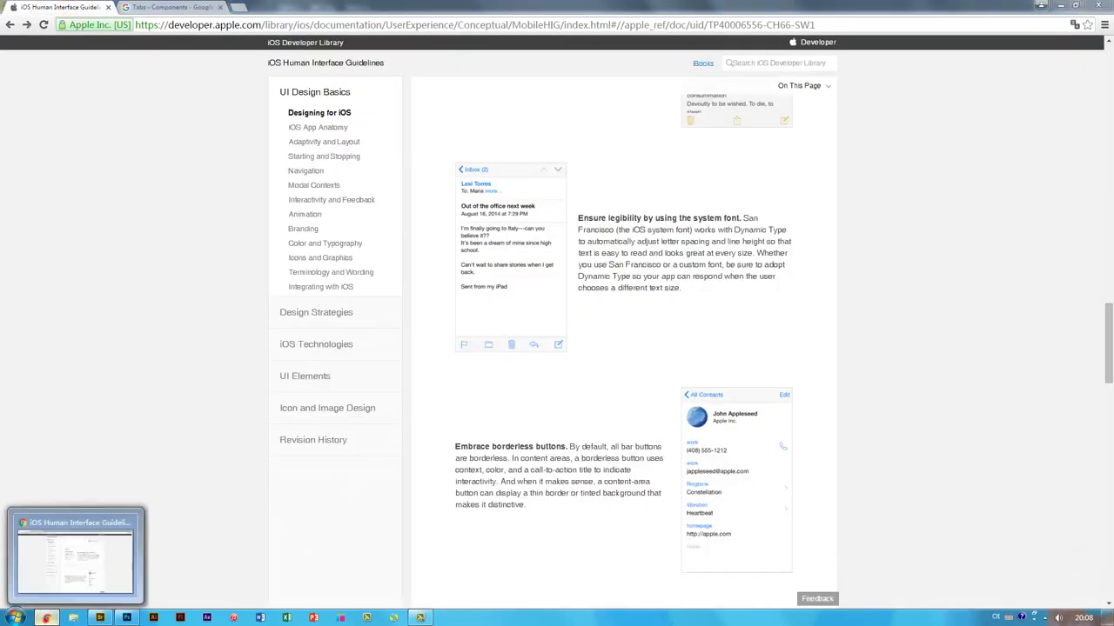
Step: Switch to Bridge and preview the reference images wechat-screen-02b.png and Wechat-1.jpg
left_click(46, 618)
left_click(371, 281)
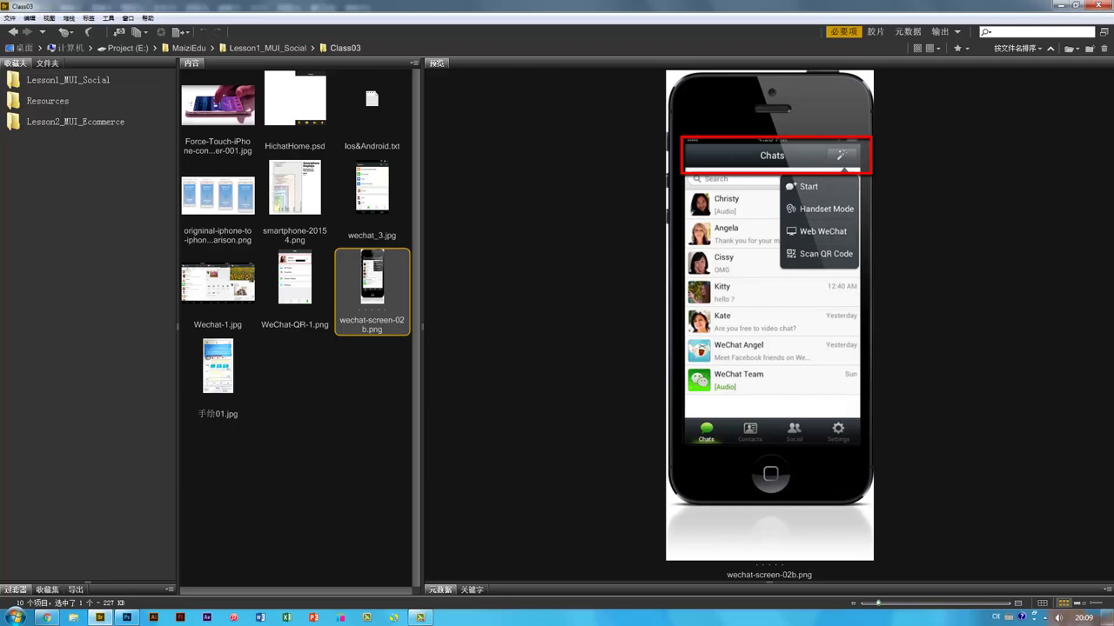
left_click(220, 286)
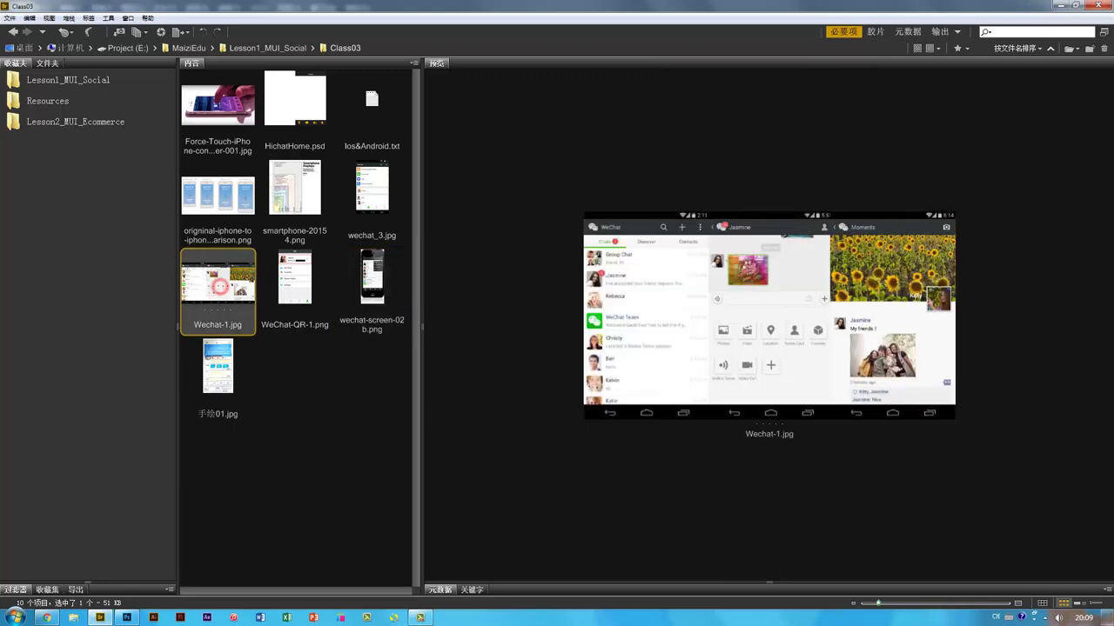